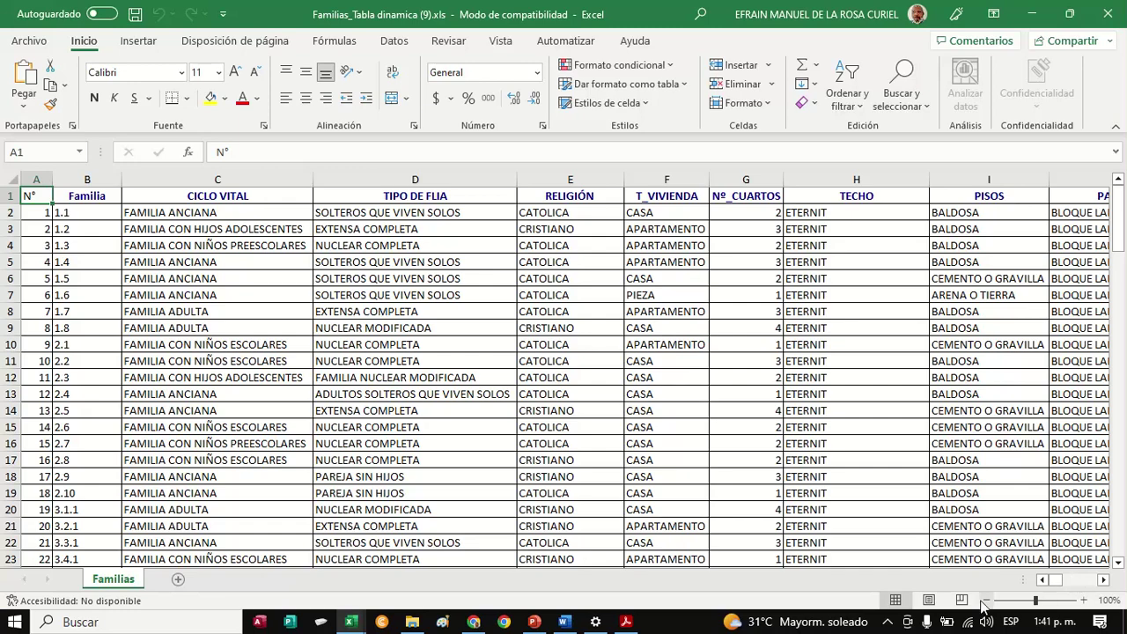
Zoom the Familias sheet out to 10% to examine the full extent of the data table
{"action": "left_click", "coordinate": [987, 599]}
{"action": "left_click", "coordinate": [987, 599]}
{"action": "left_click", "coordinate": [987, 599]}
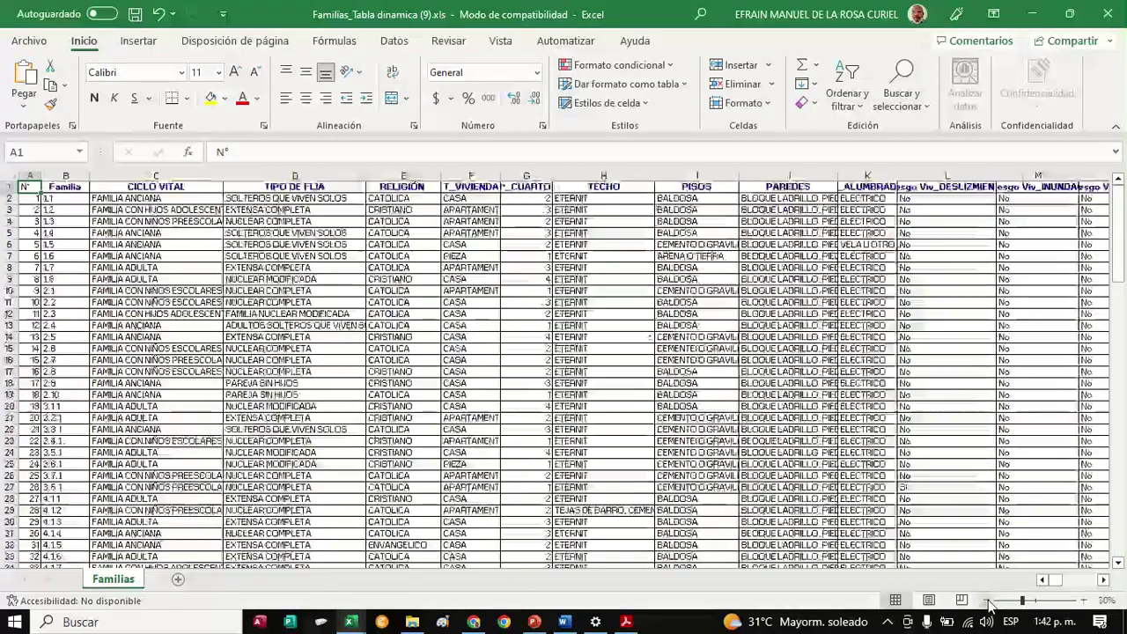
{"action": "left_click", "coordinate": [987, 600]}
{"action": "left_click", "coordinate": [987, 599]}
{"action": "left_click", "coordinate": [987, 599]}
{"action": "left_click", "coordinate": [987, 600]}
{"action": "left_click", "coordinate": [987, 600]}
{"action": "left_click", "coordinate": [986, 600]}
{"action": "left_click", "coordinate": [987, 600]}
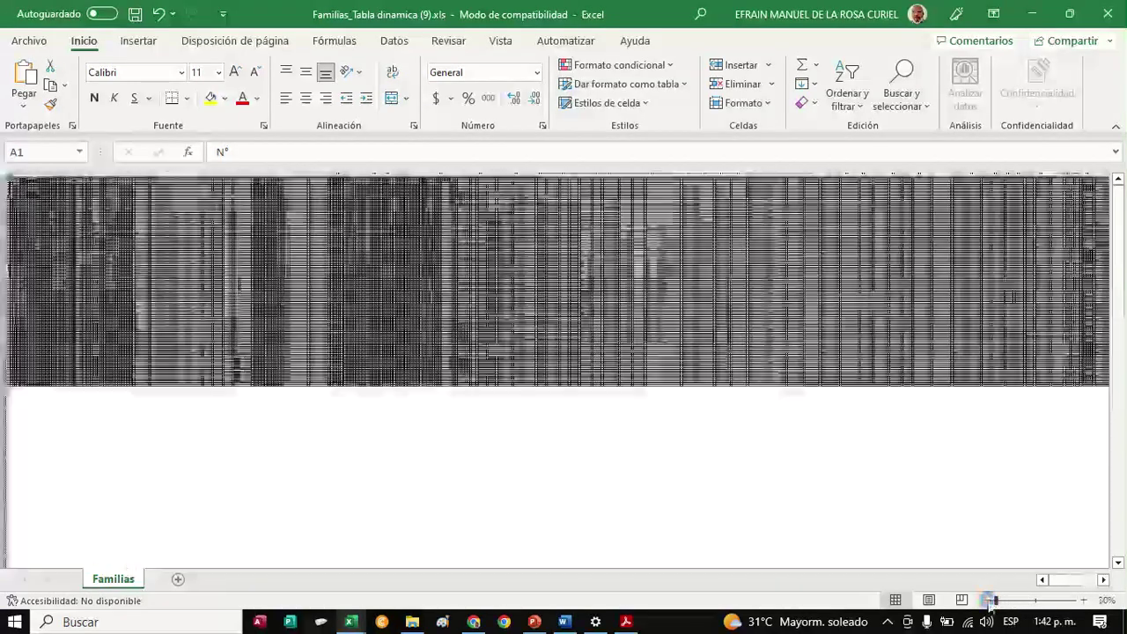
{"action": "left_click", "coordinate": [986, 599]}
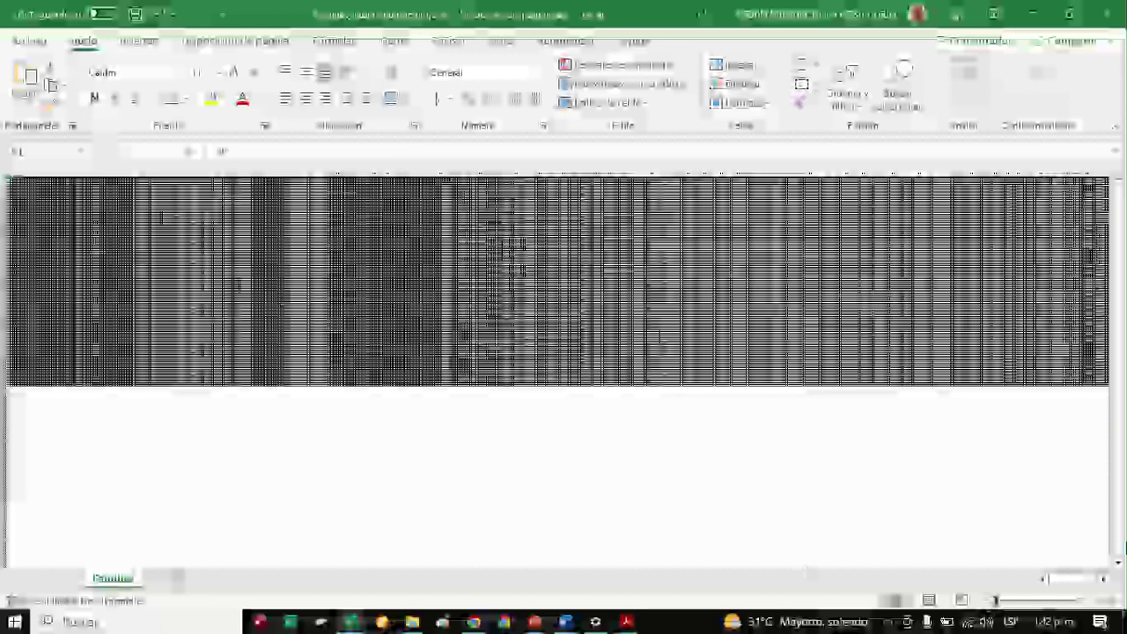
{"action": "left_click_drag", "start_coordinate": [1072, 579], "coordinate": [881, 552]}
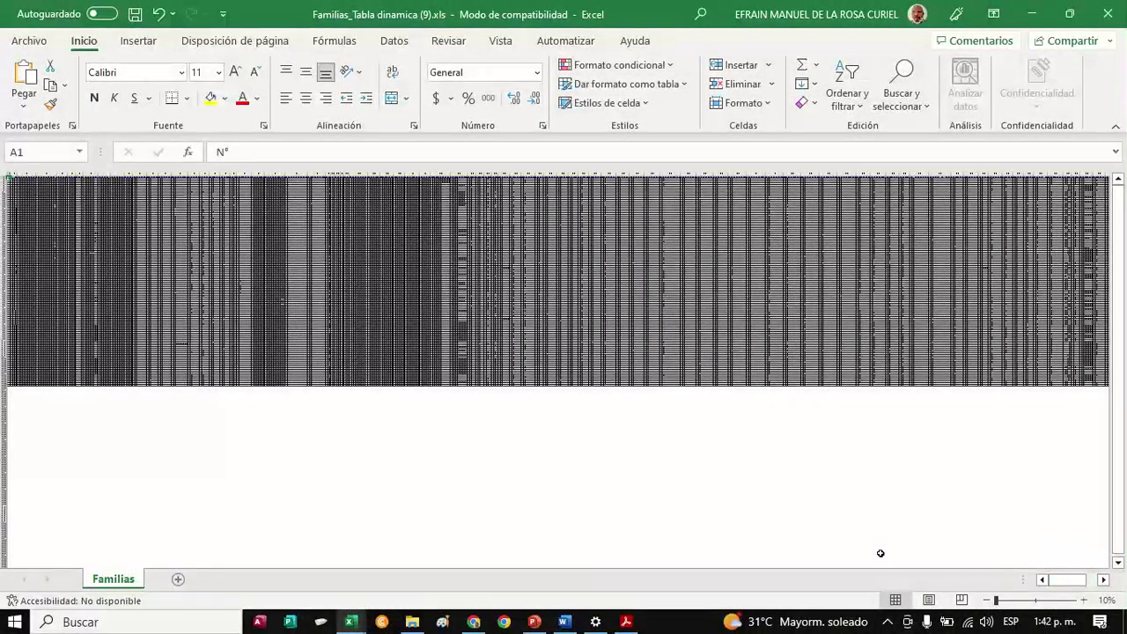
Restore the Familias sheet's zoom to 100%
{"action": "left_click", "coordinate": [1084, 600]}
{"action": "left_click", "coordinate": [1082, 600]}
{"action": "left_click", "coordinate": [1082, 601]}
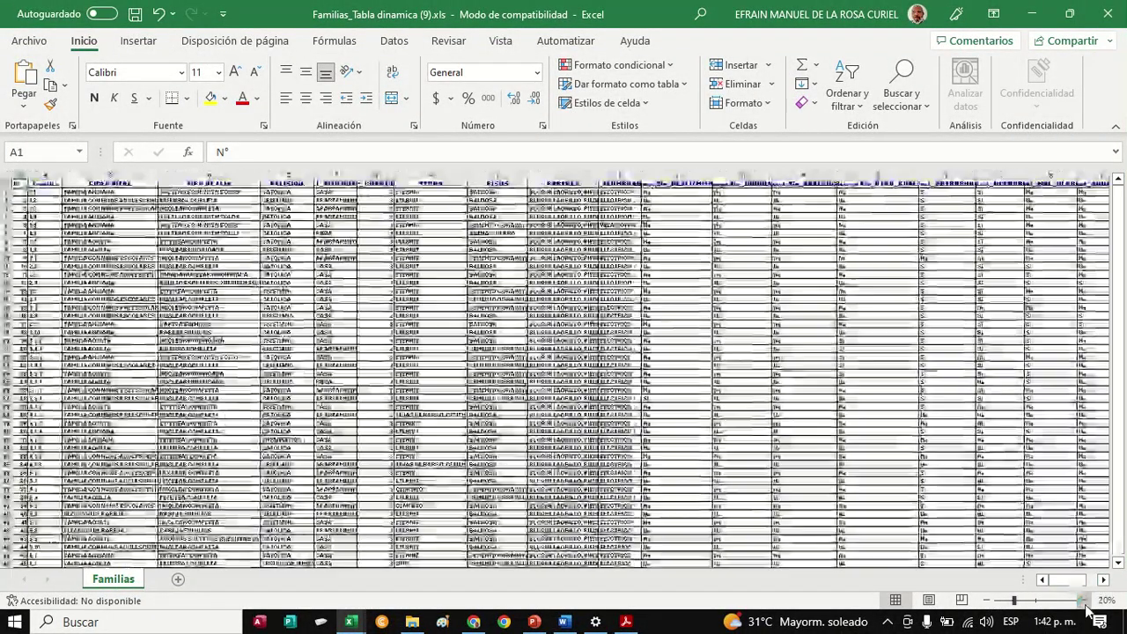
{"action": "left_click", "coordinate": [1081, 600]}
{"action": "left_click", "coordinate": [1082, 600]}
{"action": "left_click", "coordinate": [1081, 600]}
{"action": "left_click", "coordinate": [1082, 600]}
{"action": "left_click", "coordinate": [1082, 601]}
{"action": "left_click", "coordinate": [1082, 600]}
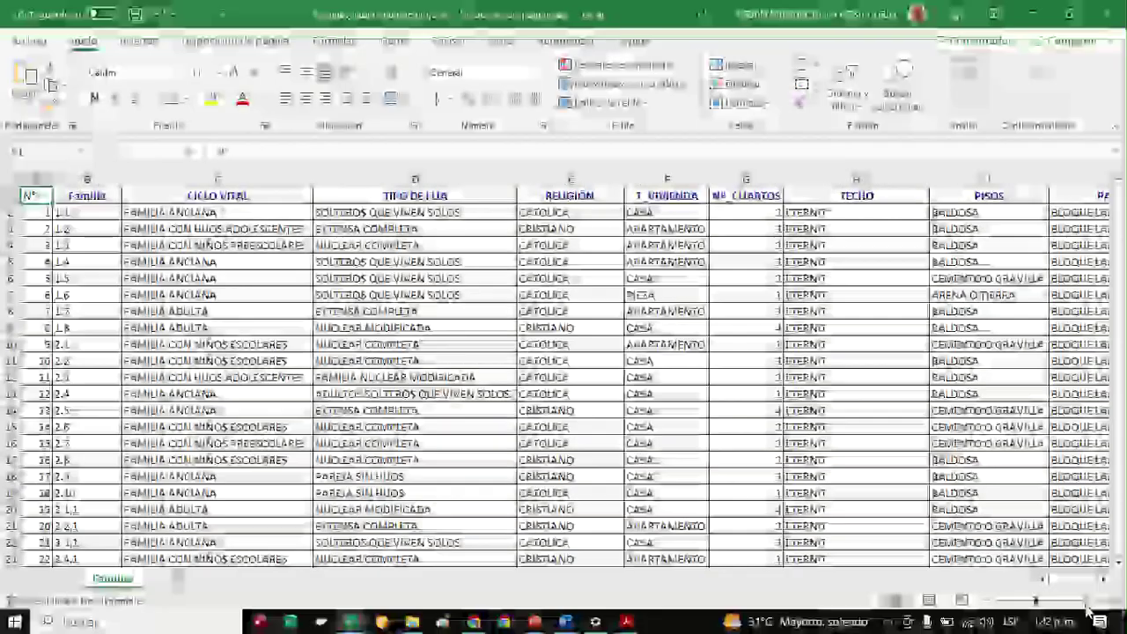
{"action": "right_click", "coordinate": [1047, 583]}
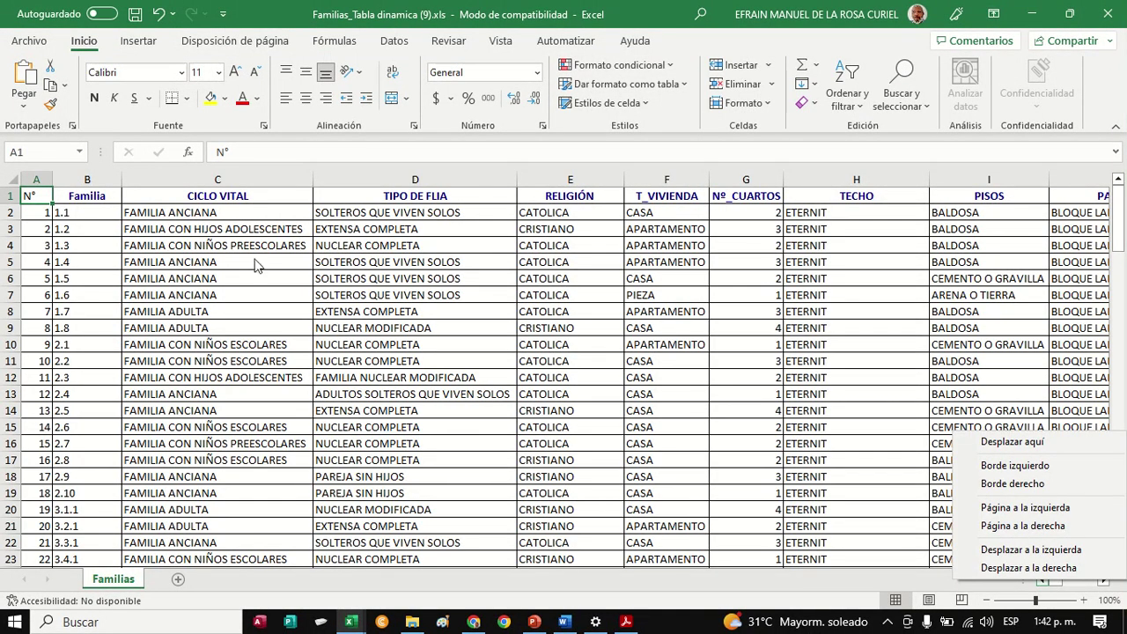
Examine the table's structure by selecting the CICLO VITAL column, the row 7 record, and individual field columns from Familia through PAREDES
{"action": "left_click", "coordinate": [224, 177]}
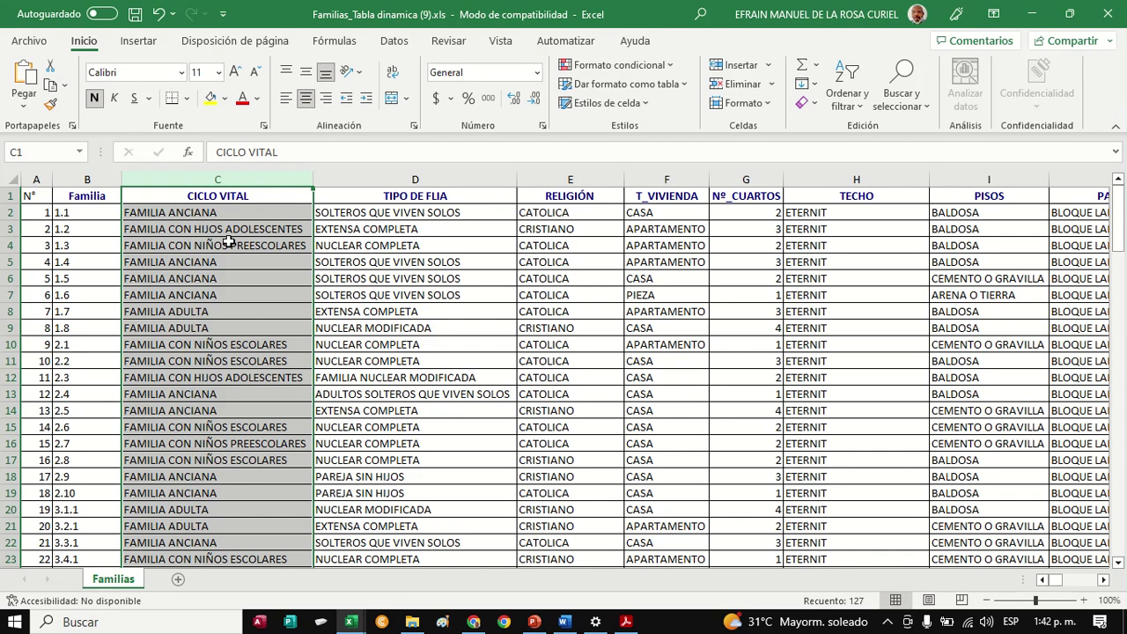
{"action": "left_click", "coordinate": [8, 295]}
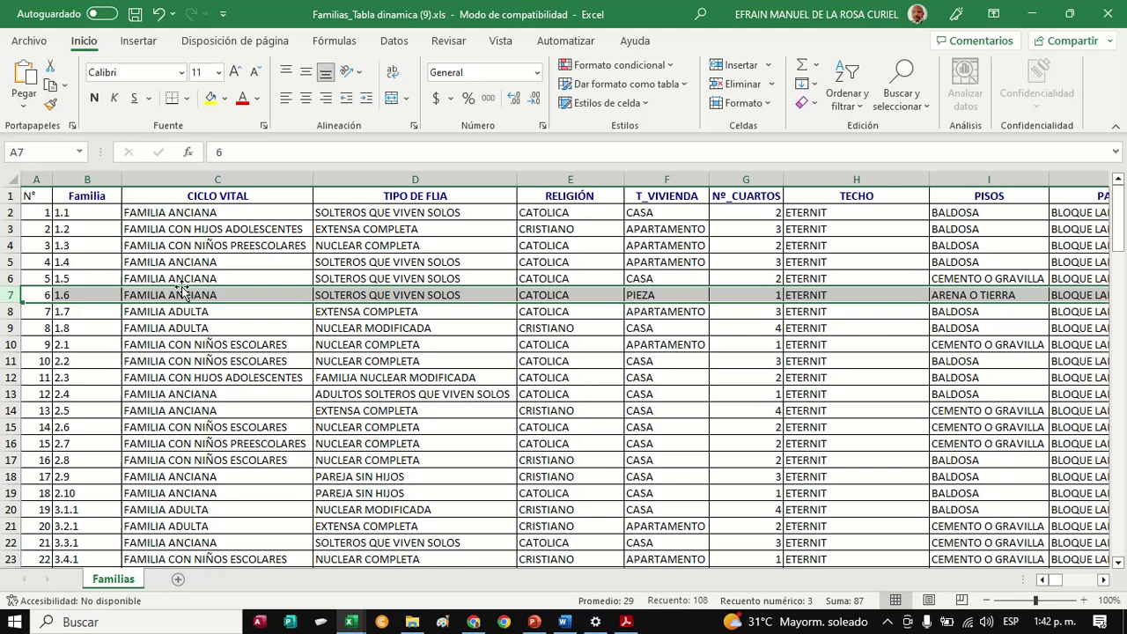
{"action": "left_click", "coordinate": [78, 180]}
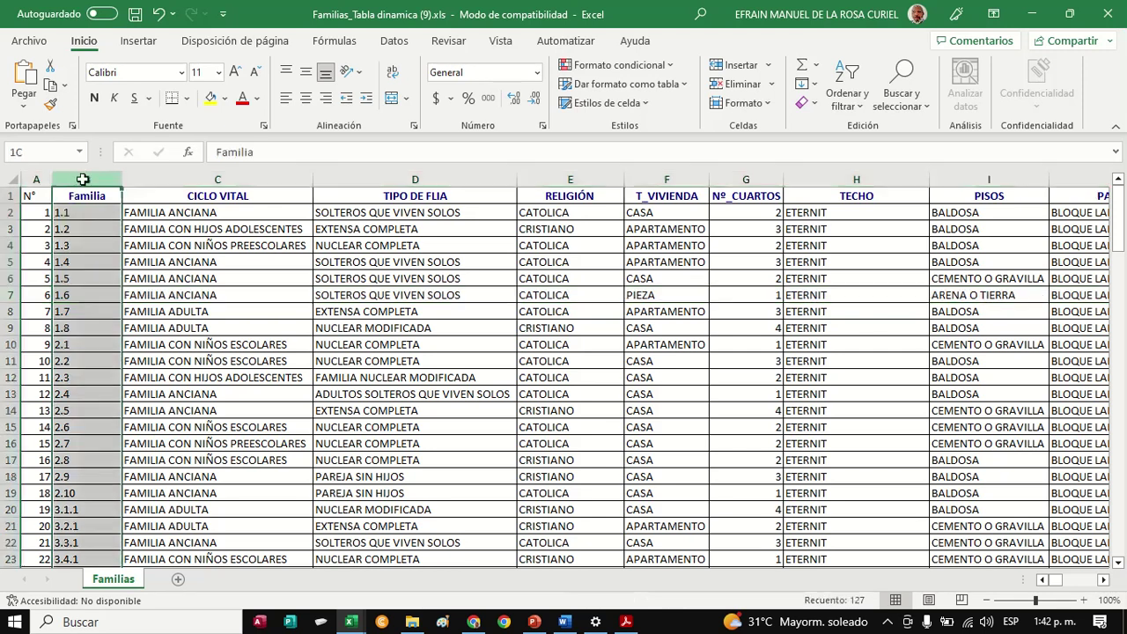
{"action": "left_click", "coordinate": [172, 175]}
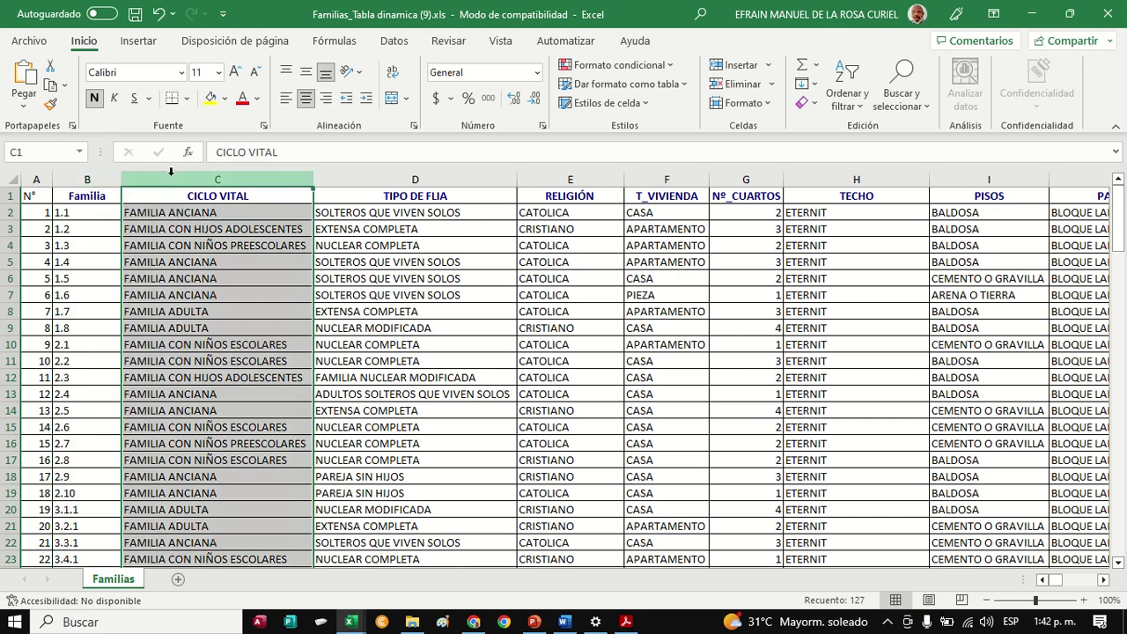
{"action": "left_click", "coordinate": [467, 210]}
{"action": "left_click", "coordinate": [471, 181]}
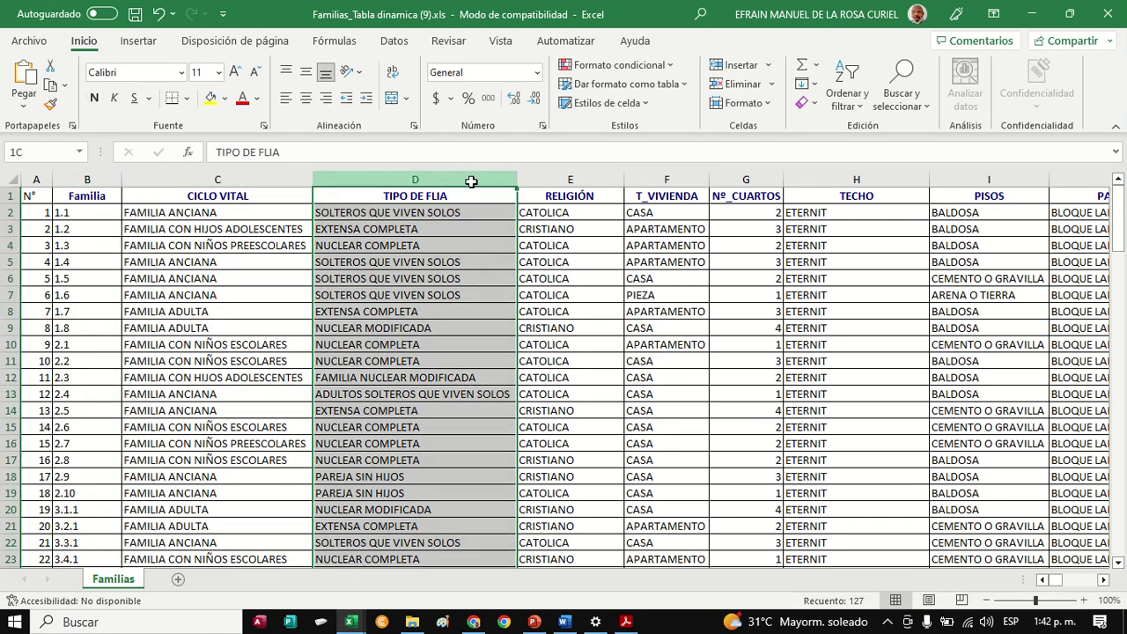
{"action": "left_click", "coordinate": [657, 178]}
{"action": "left_click", "coordinate": [761, 173]}
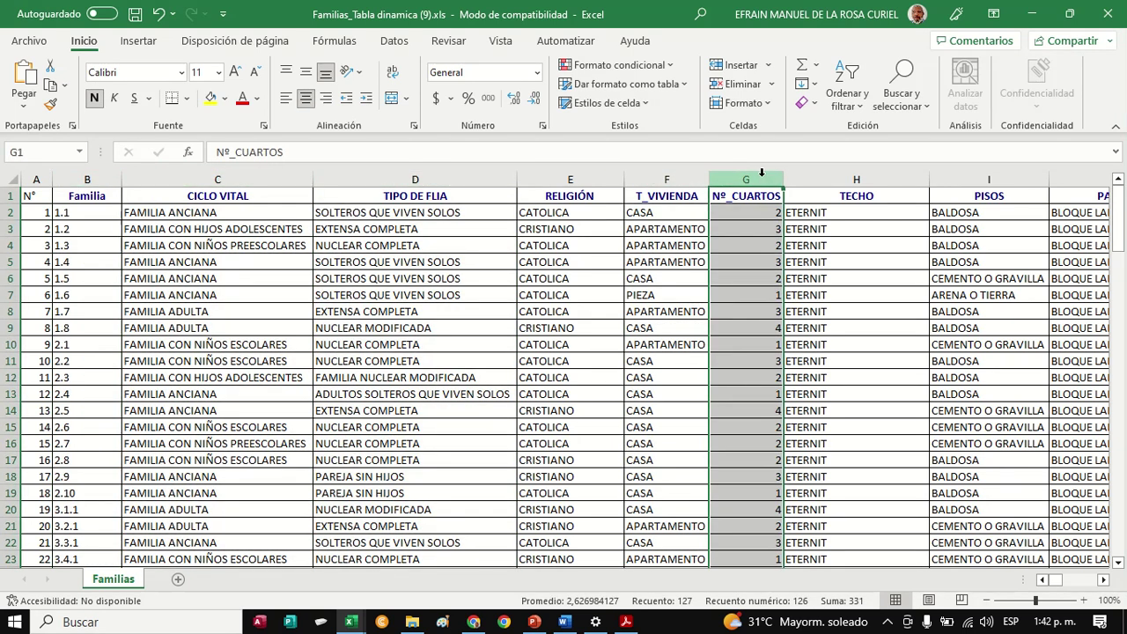
{"action": "left_click", "coordinate": [852, 173]}
{"action": "left_click", "coordinate": [969, 173]}
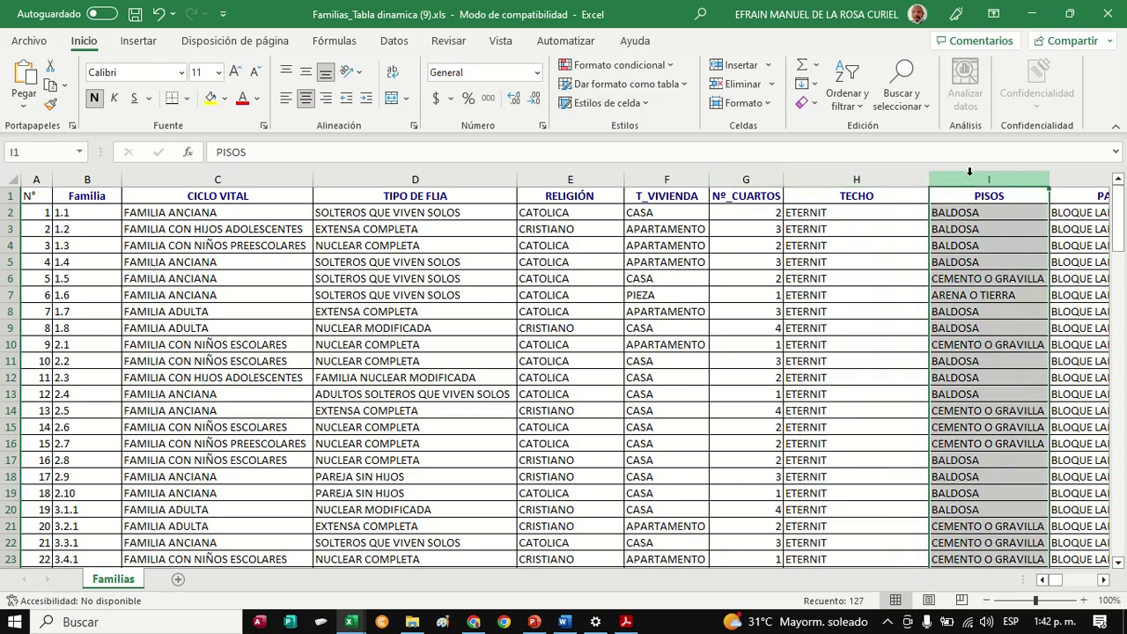
{"action": "left_click", "coordinate": [1091, 173]}
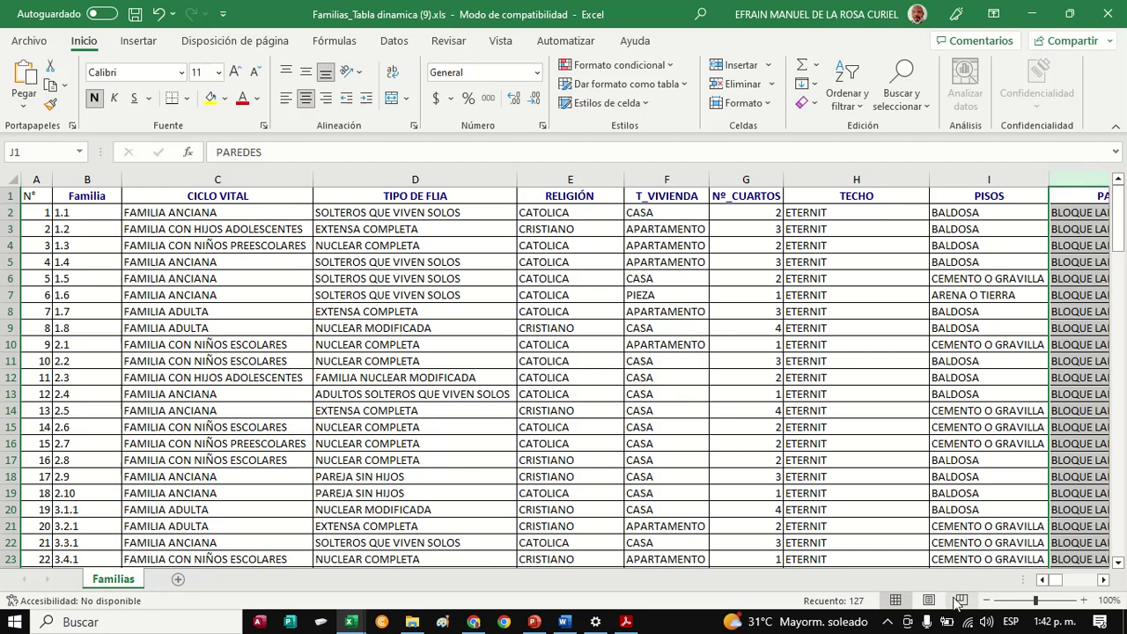
Examine the housing-risk and infestation columns, selecting Infest_ARTROPODOS, and return to the first columns of the table
{"action": "left_click", "coordinate": [1103, 579]}
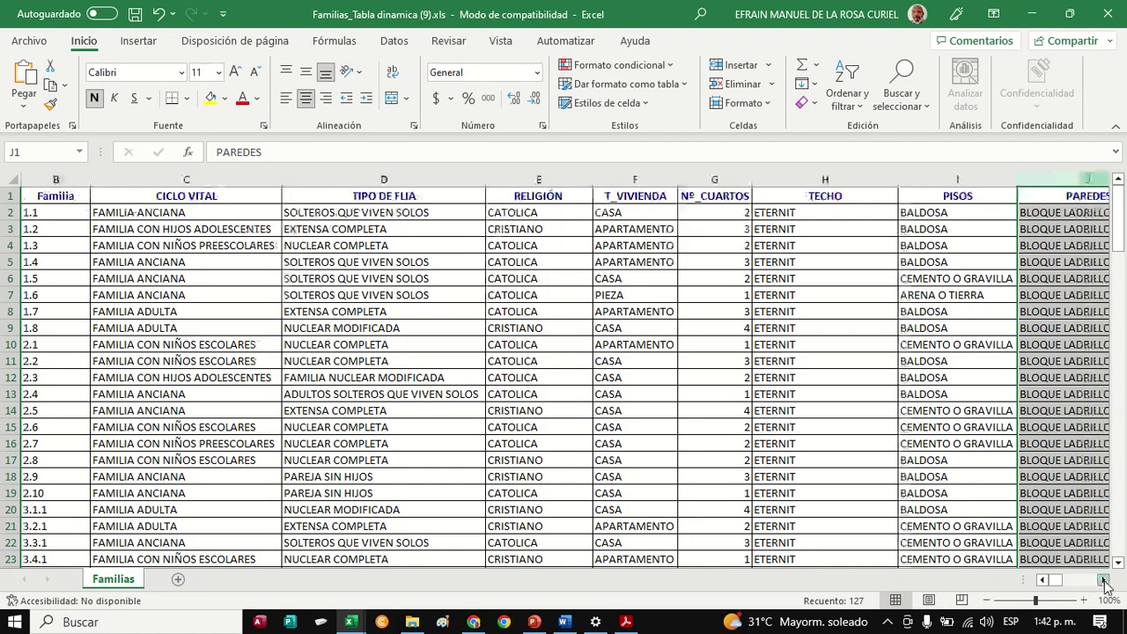
{"action": "left_click", "coordinate": [1005, 179]}
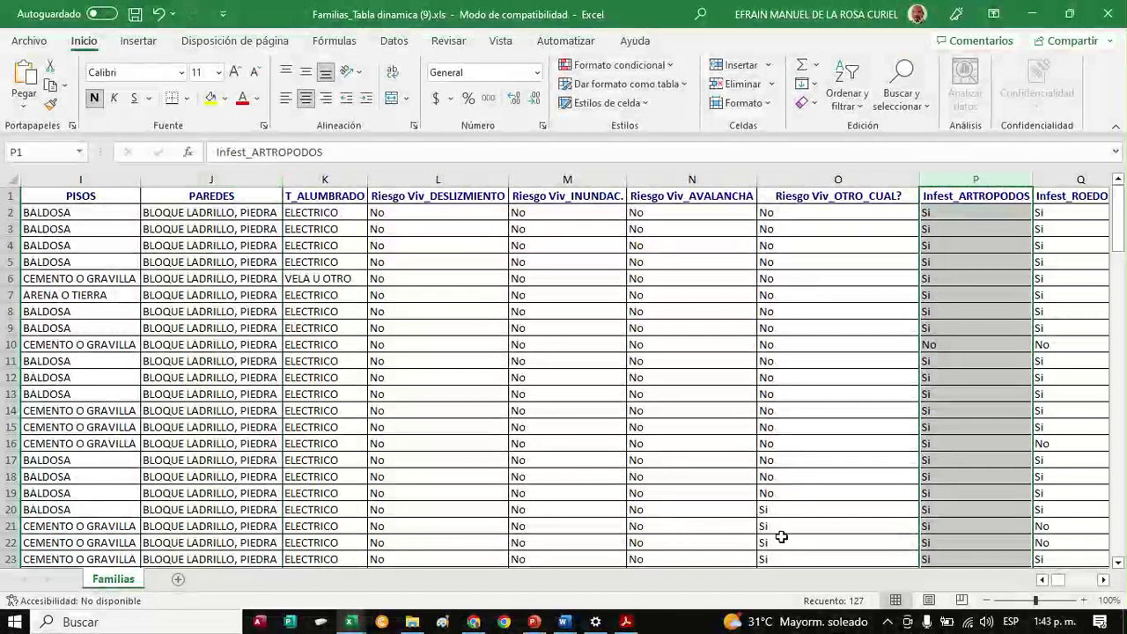
{"action": "right_click", "coordinate": [1042, 584]}
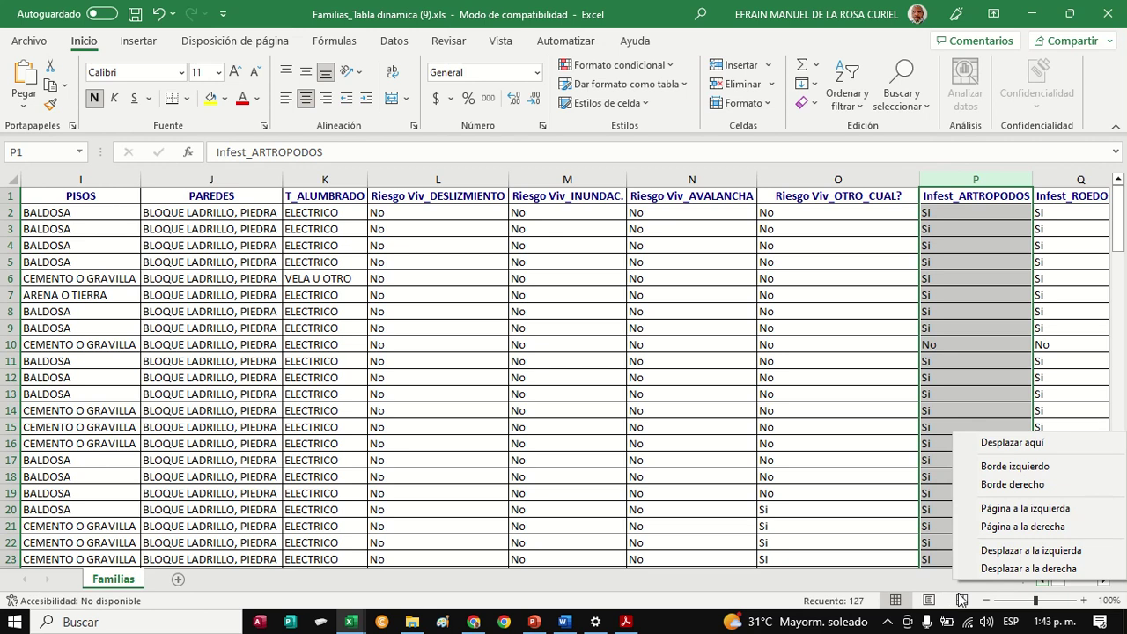
{"action": "left_click", "coordinate": [931, 578]}
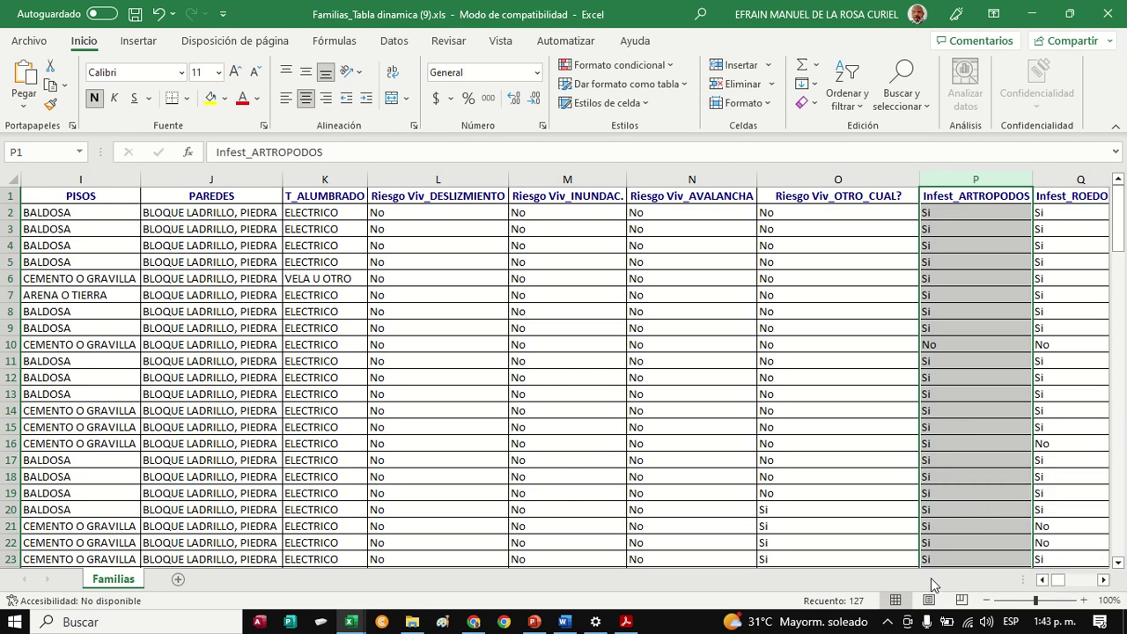
{"action": "left_click", "coordinate": [1042, 580]}
{"action": "left_click_drag", "start_coordinate": [1043, 580], "coordinate": [1042, 580]}
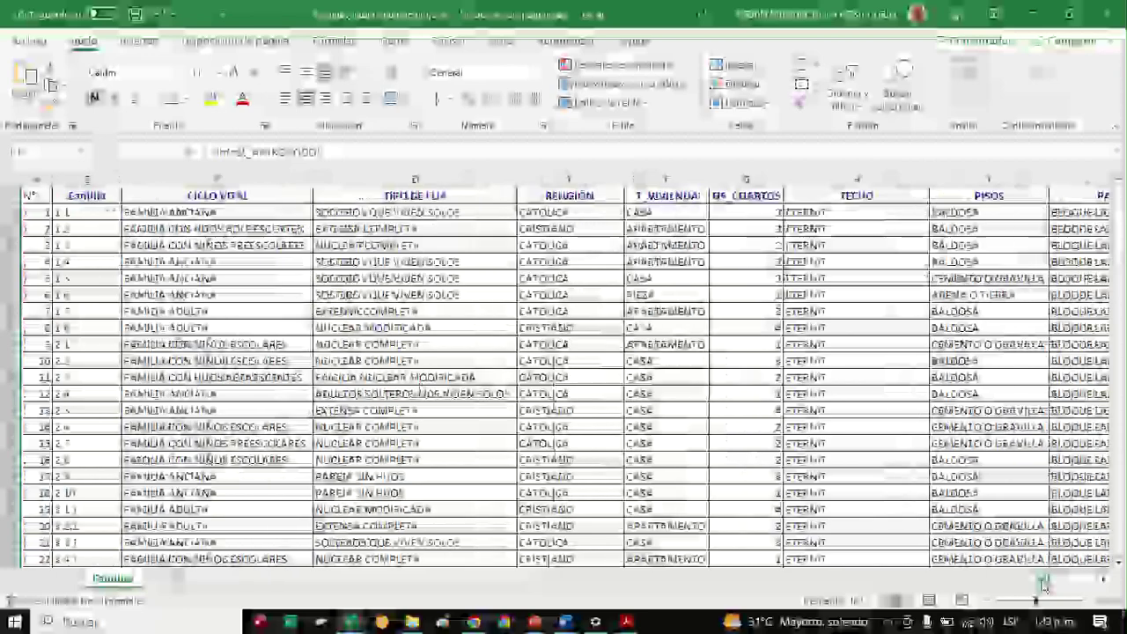
Select the family records in rows 4, 9, 13 and 17 one at a time to examine them
{"action": "left_click", "coordinate": [9, 245]}
{"action": "left_click", "coordinate": [9, 328]}
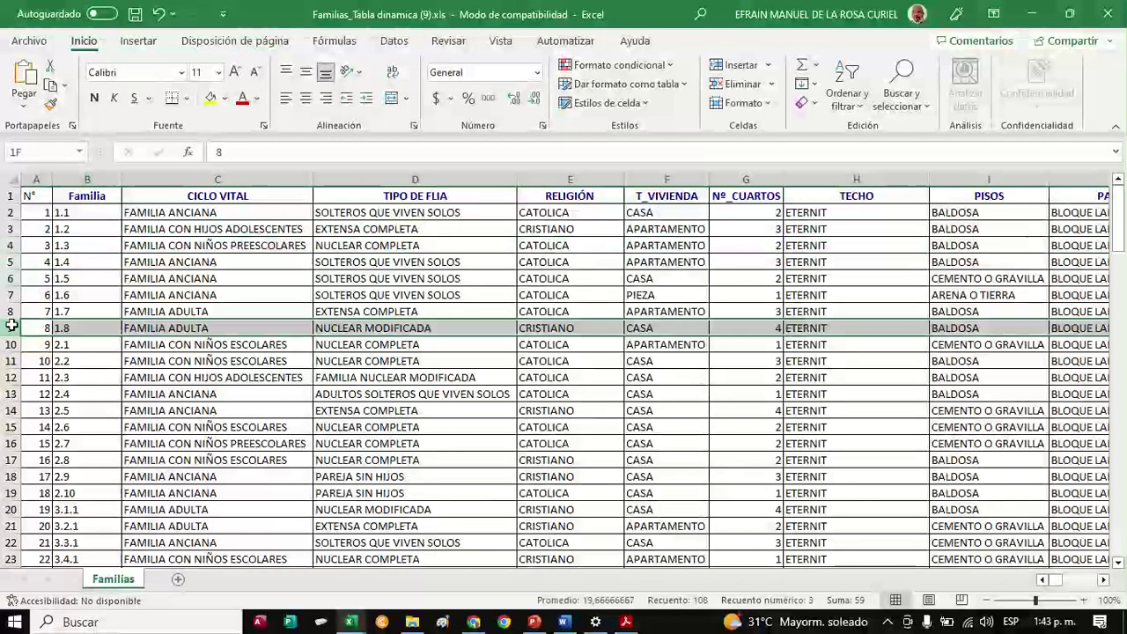
{"action": "left_click", "coordinate": [7, 393]}
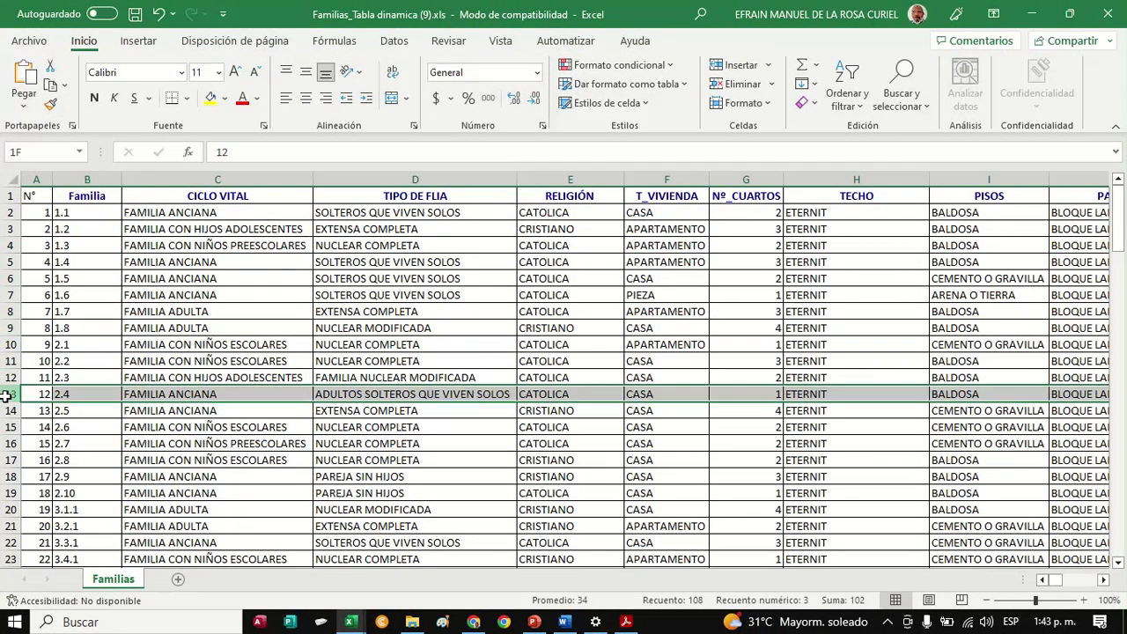
{"action": "left_click", "coordinate": [7, 460]}
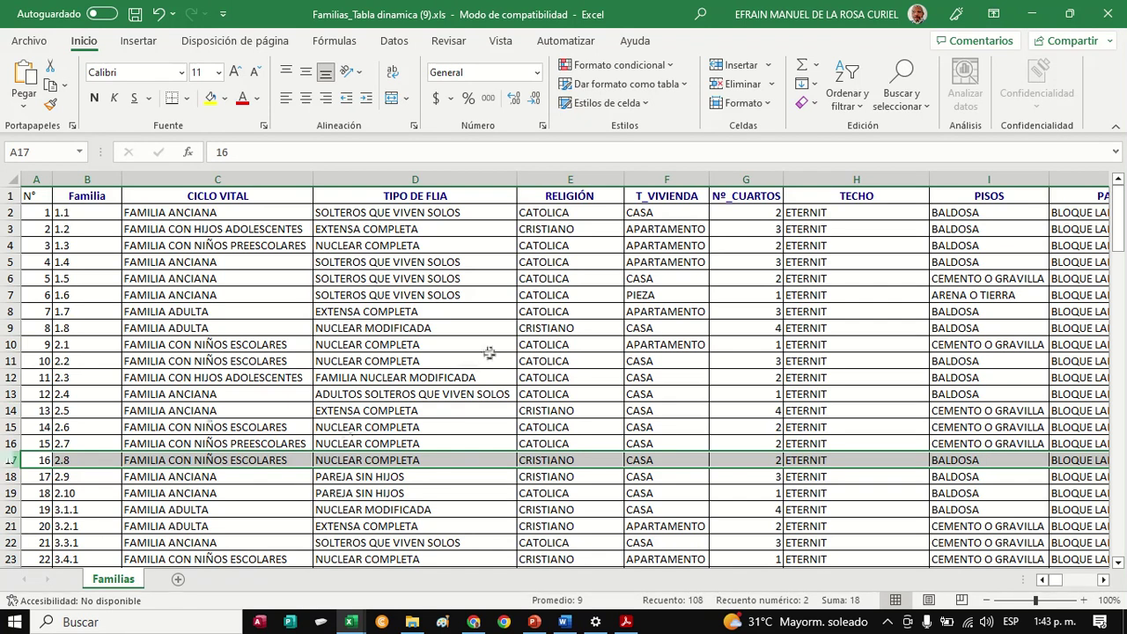
Examine where the TIPO DE FLIA column crosses row 17, selecting cell D17 and then the column and row together
{"action": "left_click", "coordinate": [460, 178]}
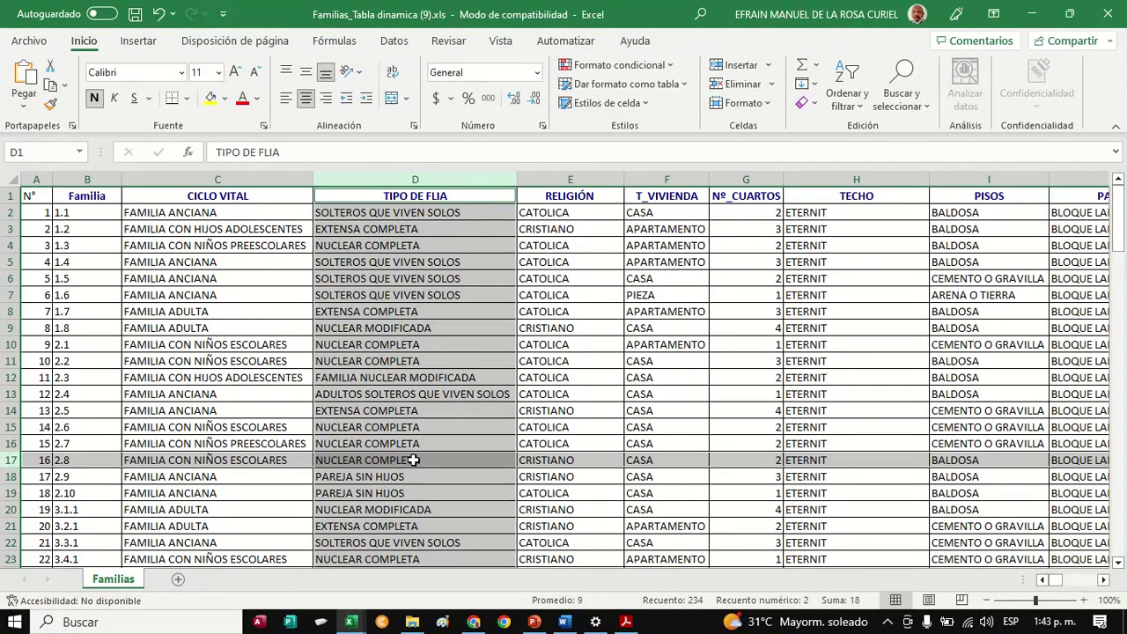
{"action": "left_click", "coordinate": [413, 459]}
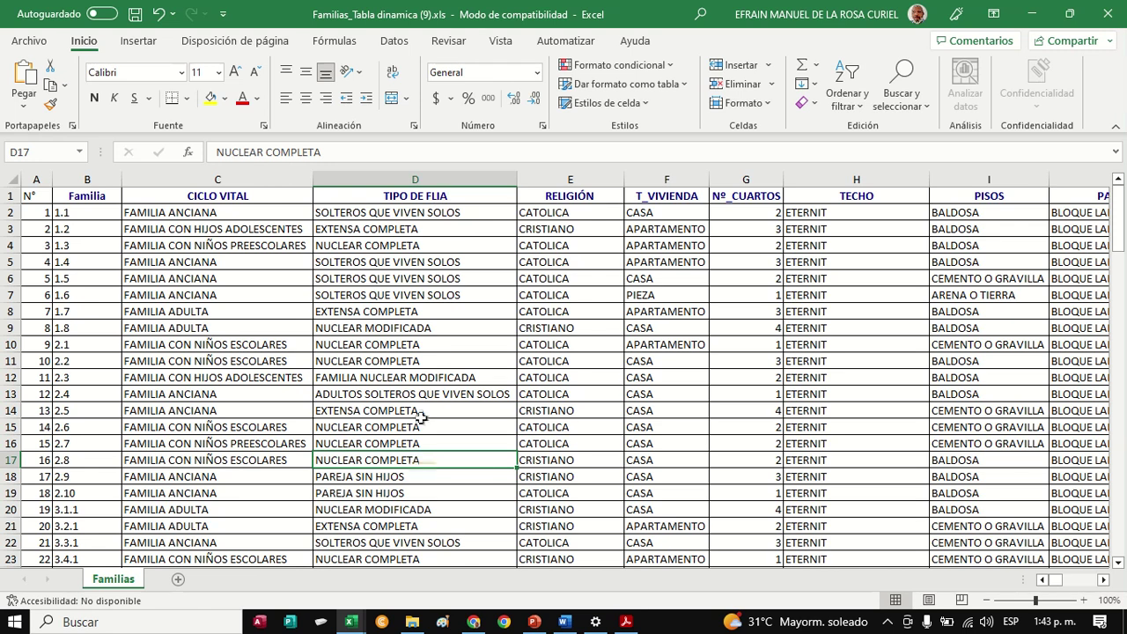
{"action": "left_click", "coordinate": [400, 178]}
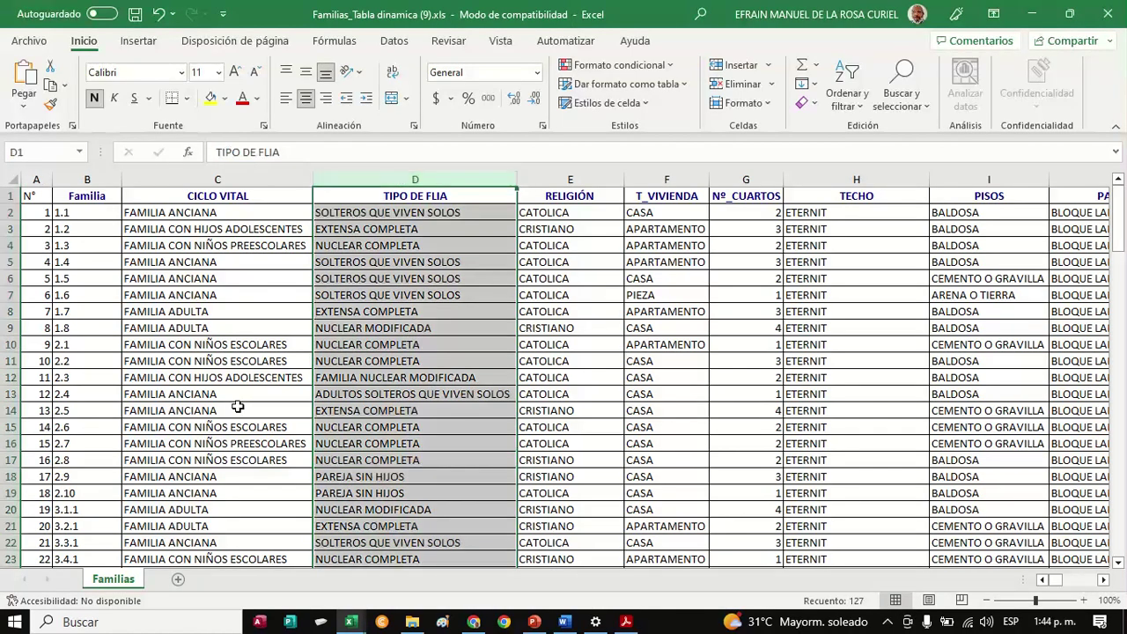
{"action": "left_click", "coordinate": [4, 464], "text": "ctrl"}
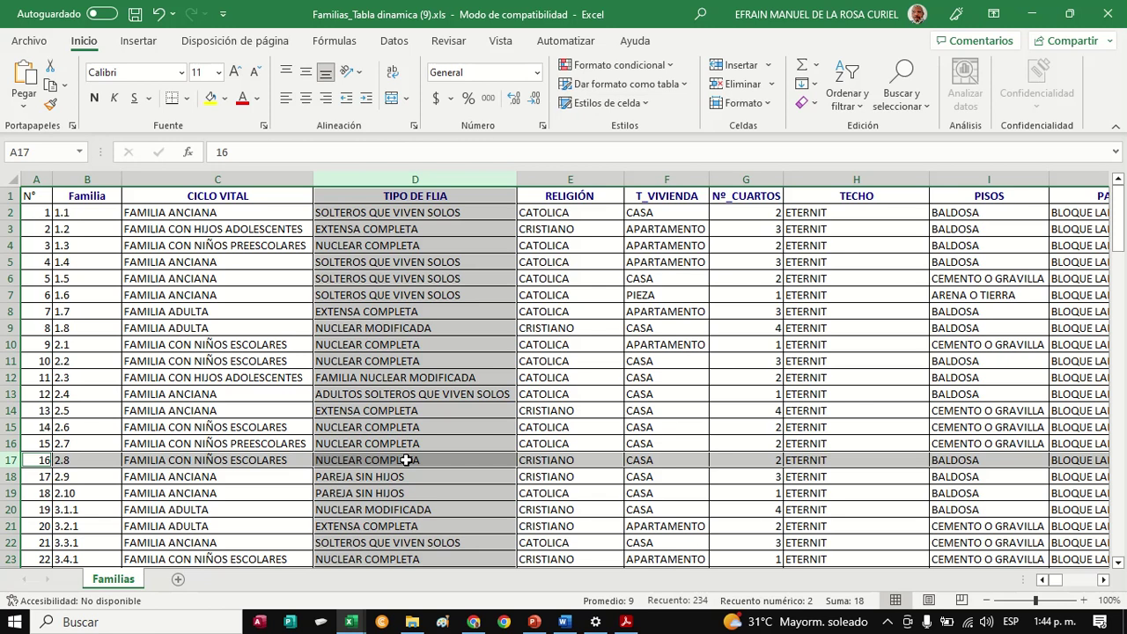
Look through the recommended PivotTables for the family data from cell D6, and dismiss them without inserting any
{"action": "left_click", "coordinate": [370, 278]}
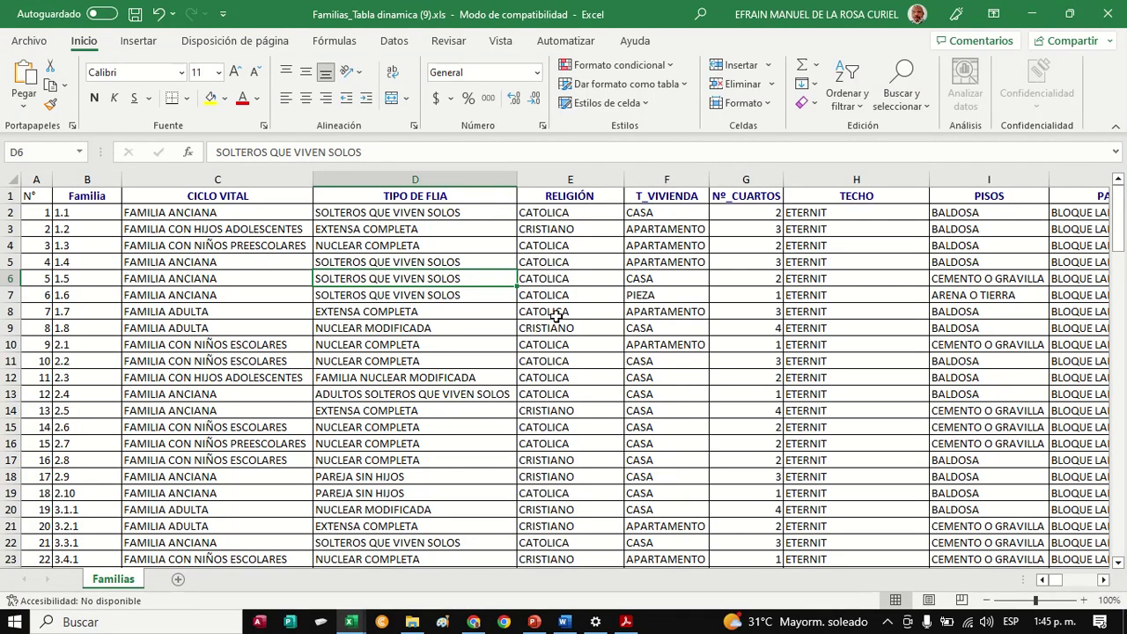
{"action": "left_click", "coordinate": [139, 42]}
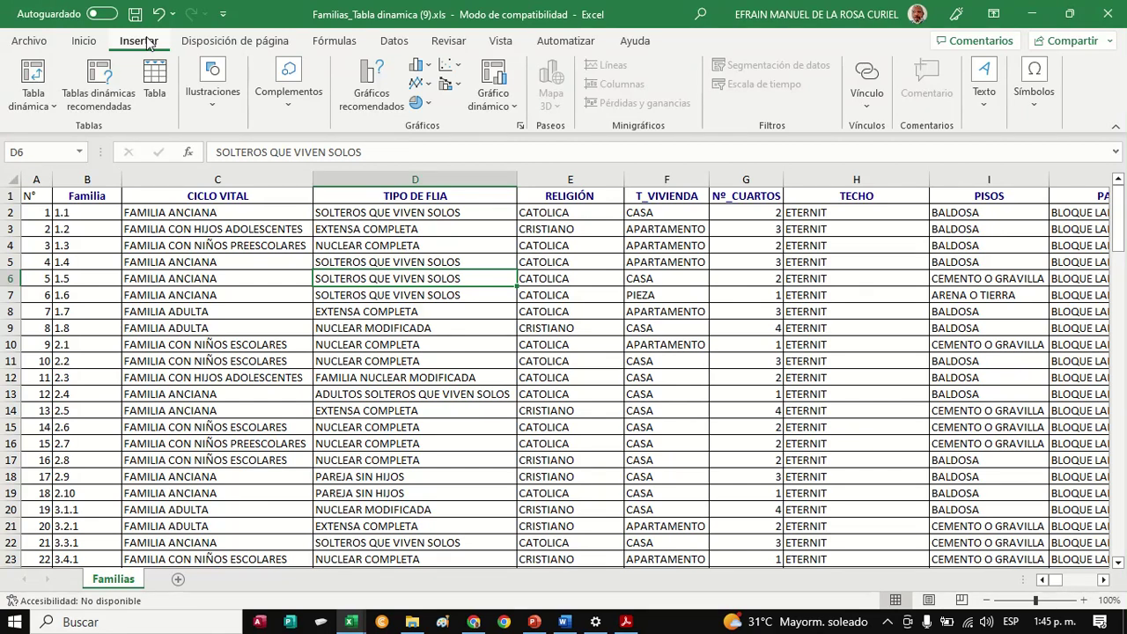
{"action": "left_click", "coordinate": [42, 98]}
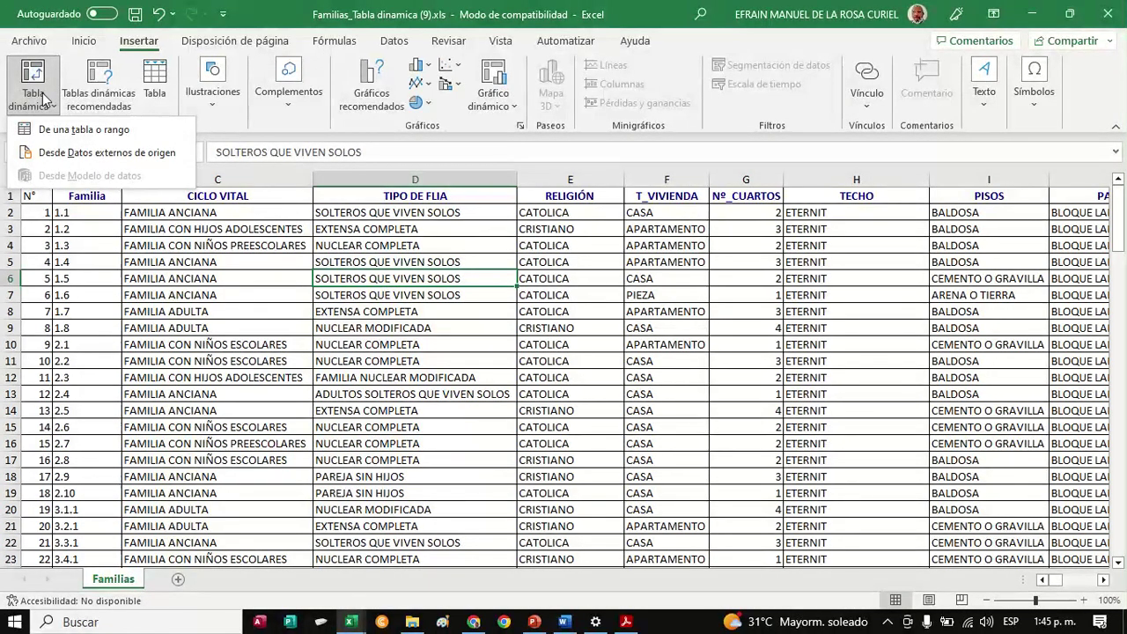
{"action": "left_click", "coordinate": [109, 85]}
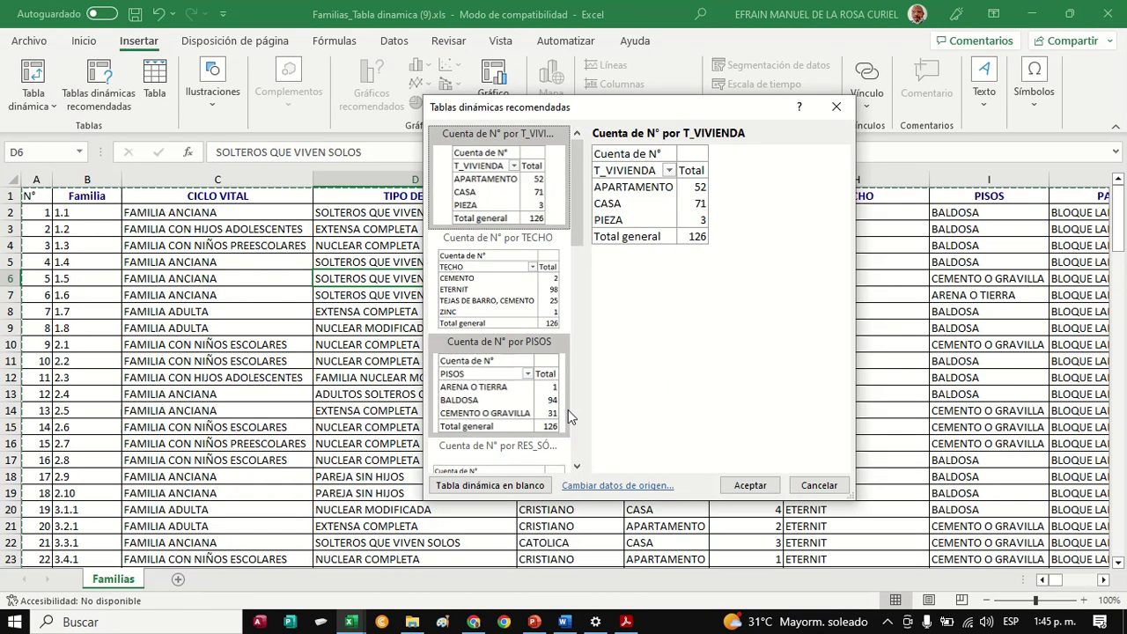
{"action": "left_click_drag", "start_coordinate": [583, 199], "coordinate": [625, 507]}
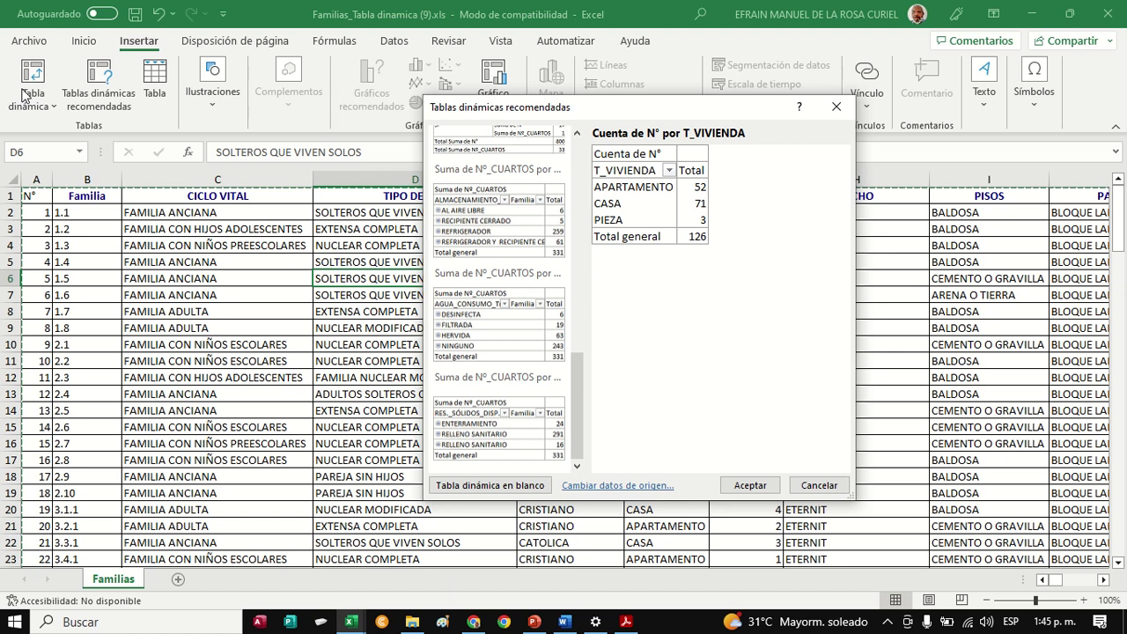
{"action": "key", "text": "Escape"}
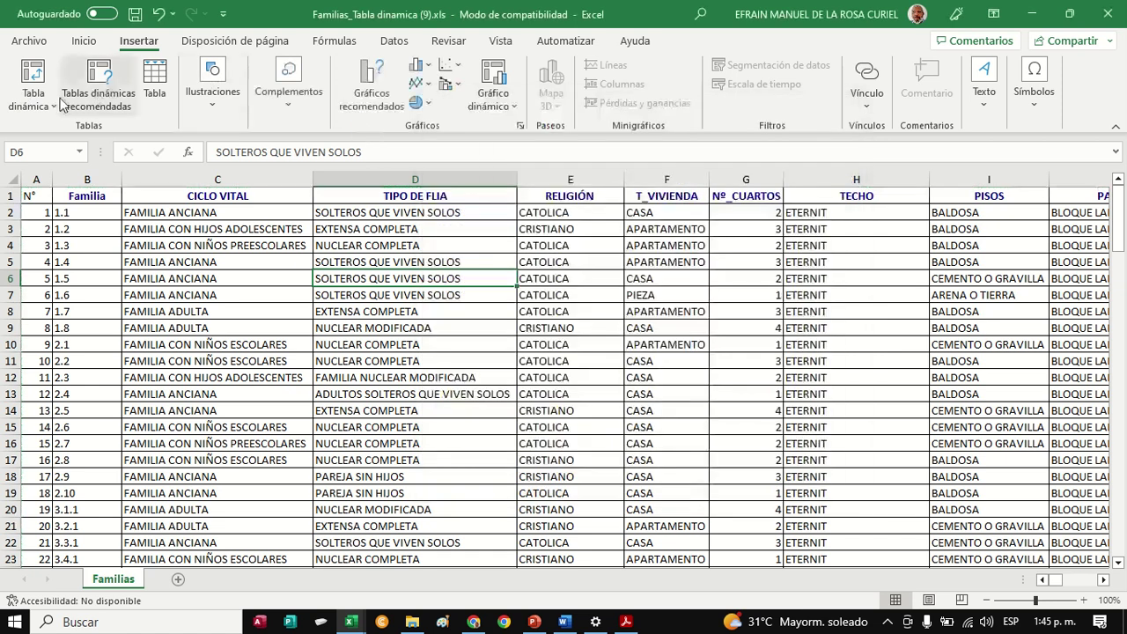
Create a PivotTable on a new worksheet from the range Familias!$A$1:$DD$127, checking that the range reaches the table's last column and row
{"action": "left_click", "coordinate": [31, 106]}
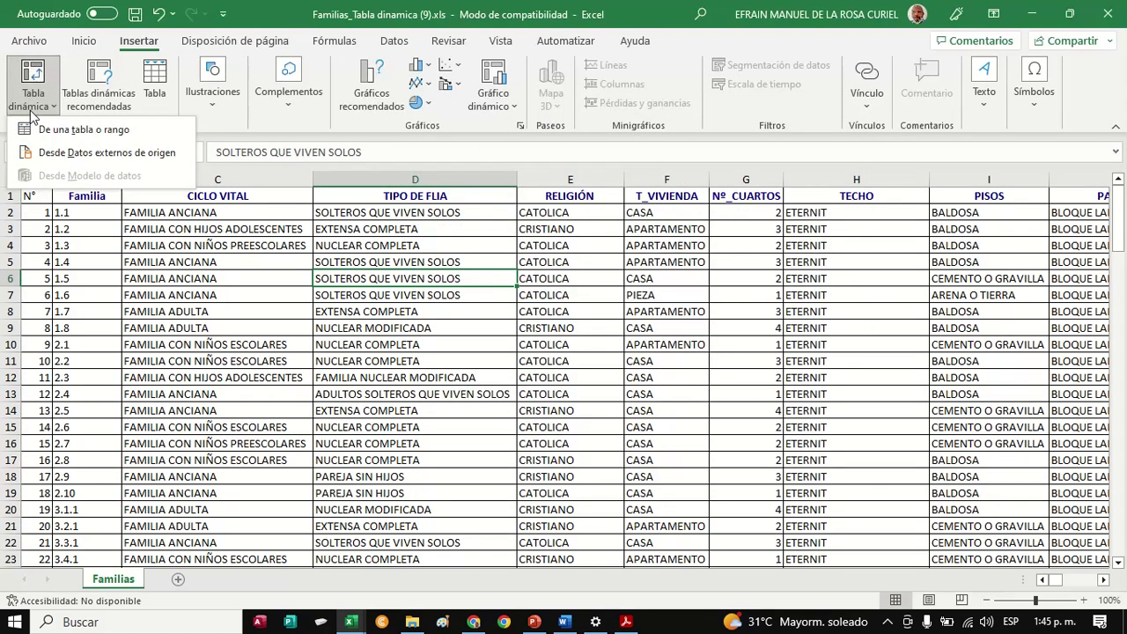
{"action": "left_click", "coordinate": [81, 132]}
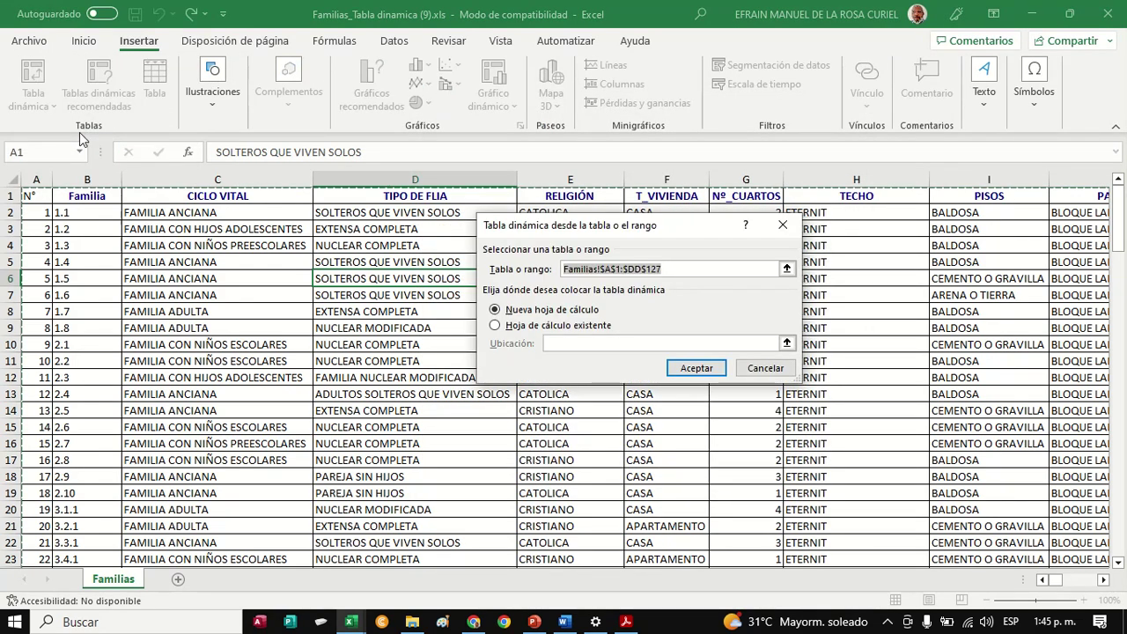
{"action": "left_click", "coordinate": [582, 271]}
{"action": "left_click_drag", "start_coordinate": [1053, 582], "coordinate": [1104, 584]}
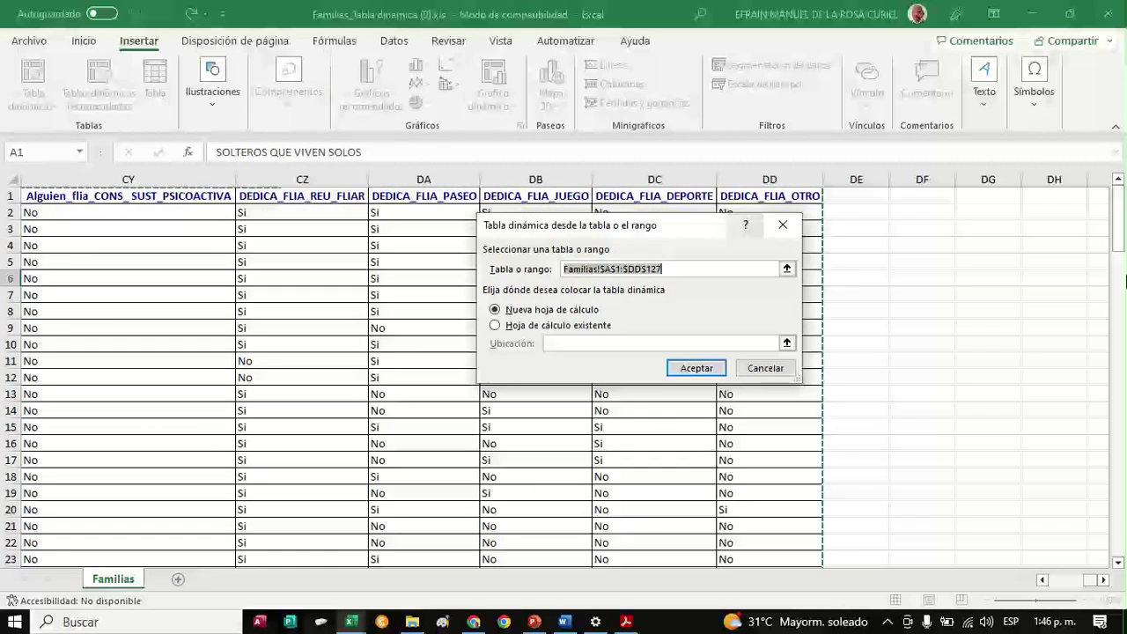
{"action": "left_click_drag", "start_coordinate": [1120, 231], "coordinate": [1124, 551]}
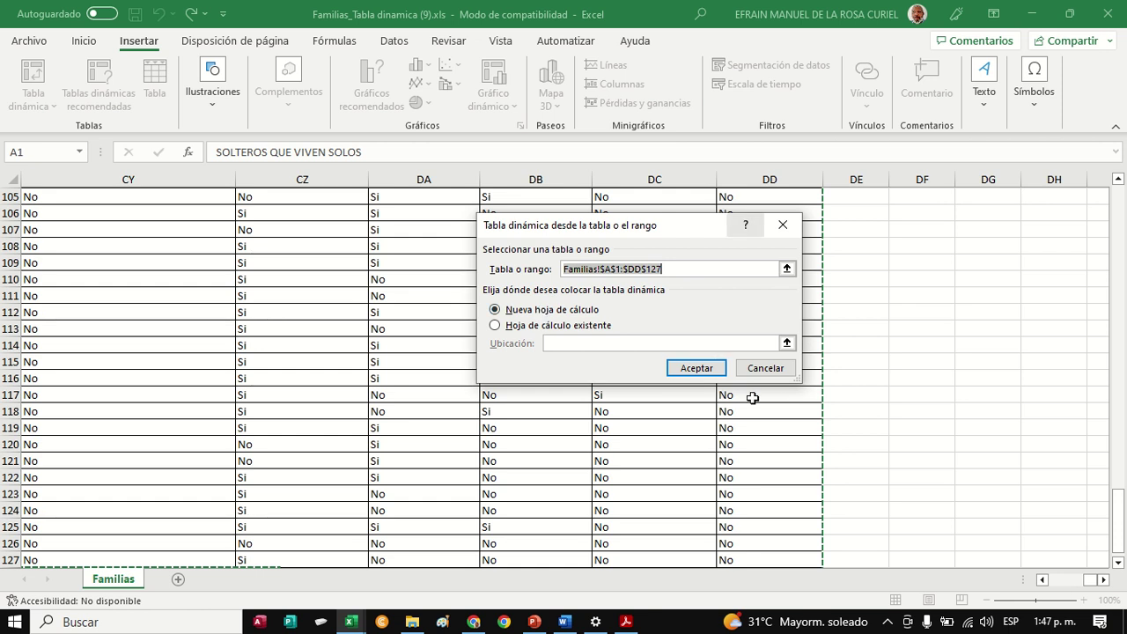
{"action": "left_click", "coordinate": [701, 367]}
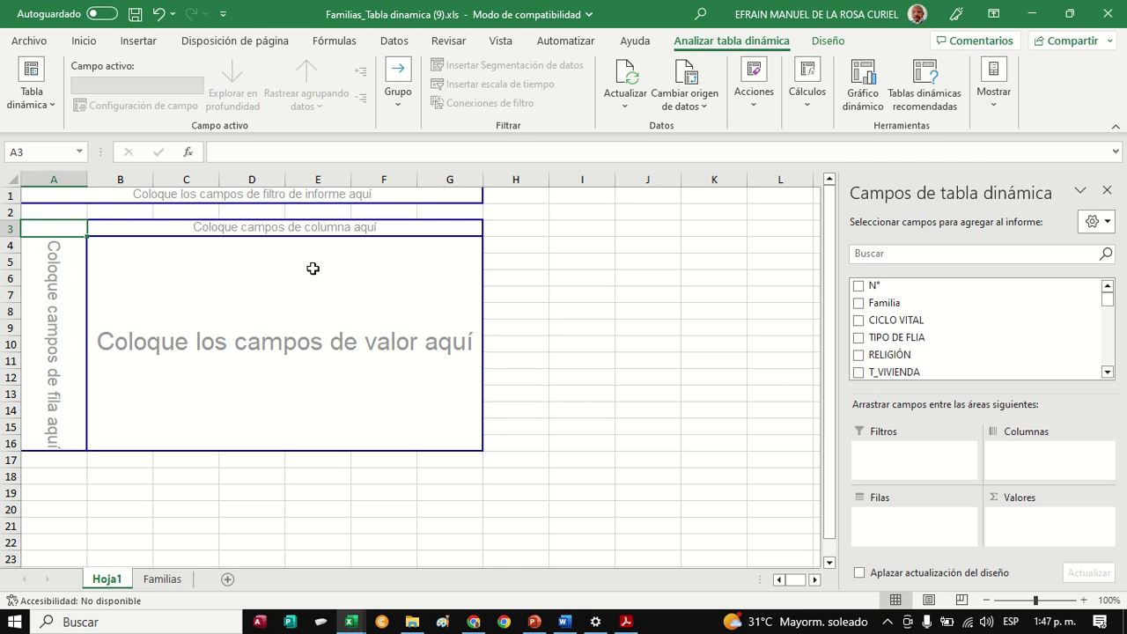
Select cells outside and inside the empty PivotTable to compare when its field list is shown, ending on cell D6
{"action": "left_click", "coordinate": [672, 277]}
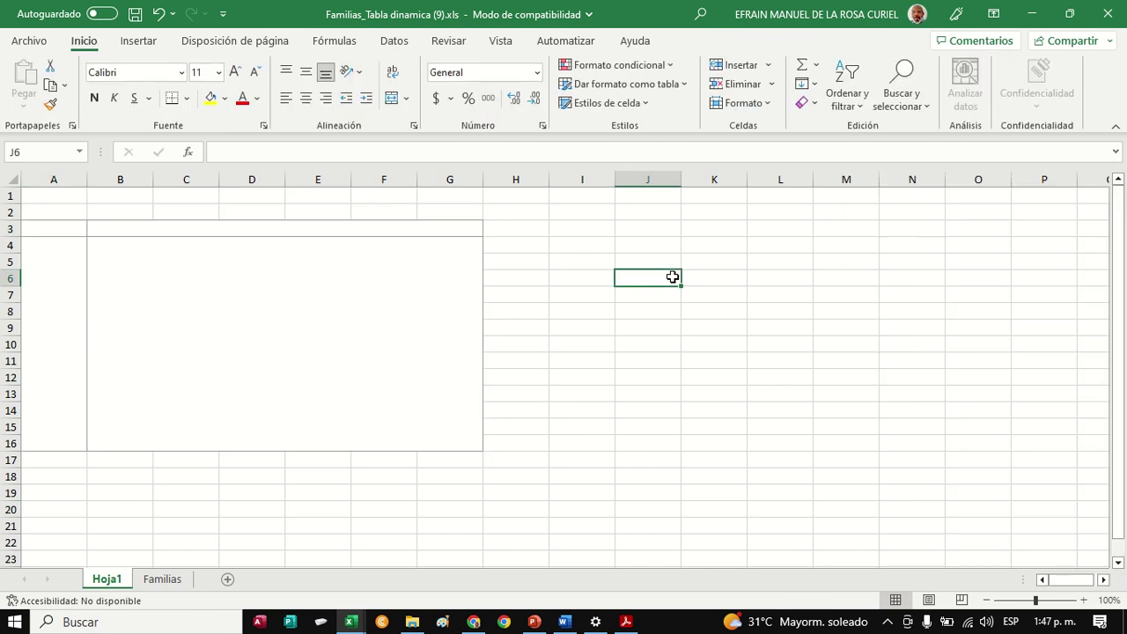
{"action": "left_click", "coordinate": [316, 307]}
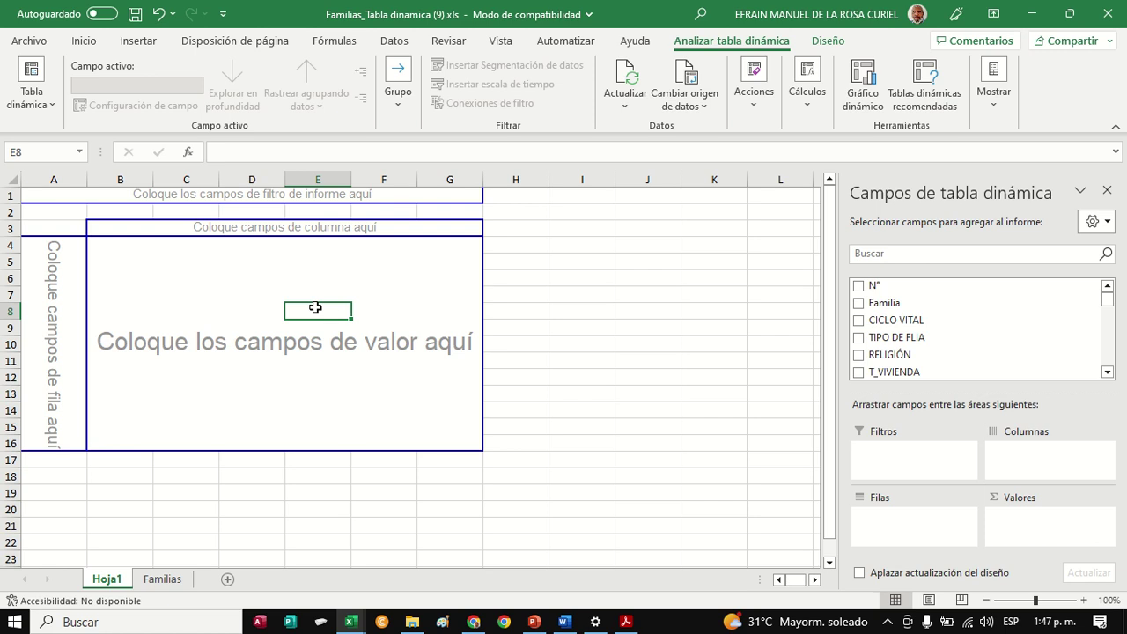
{"action": "left_click", "coordinate": [645, 342]}
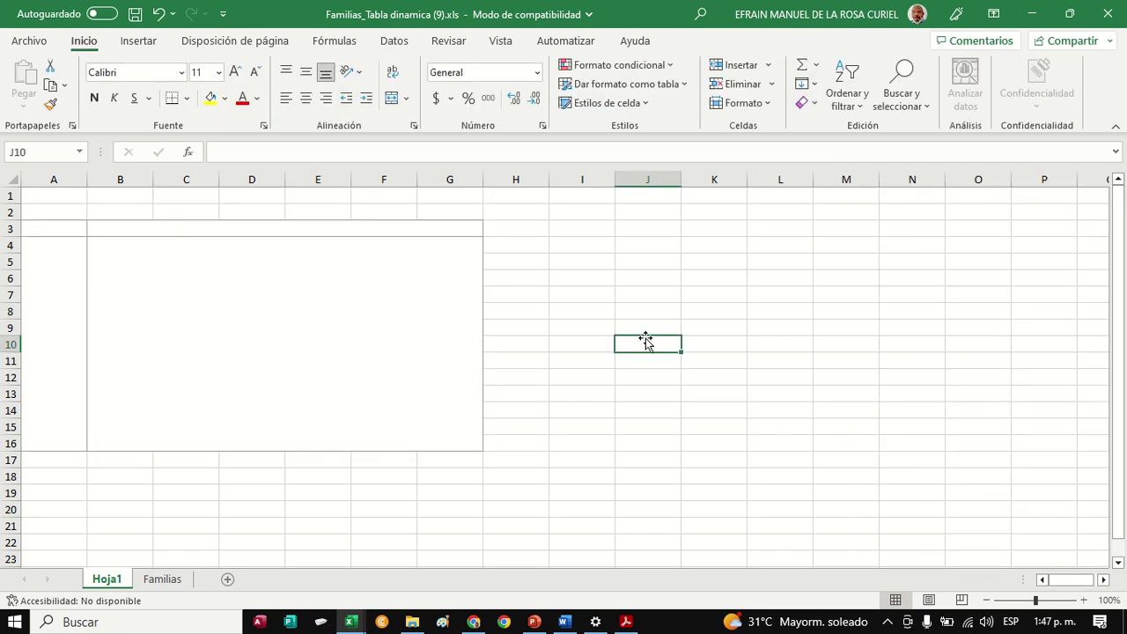
{"action": "left_click", "coordinate": [271, 280]}
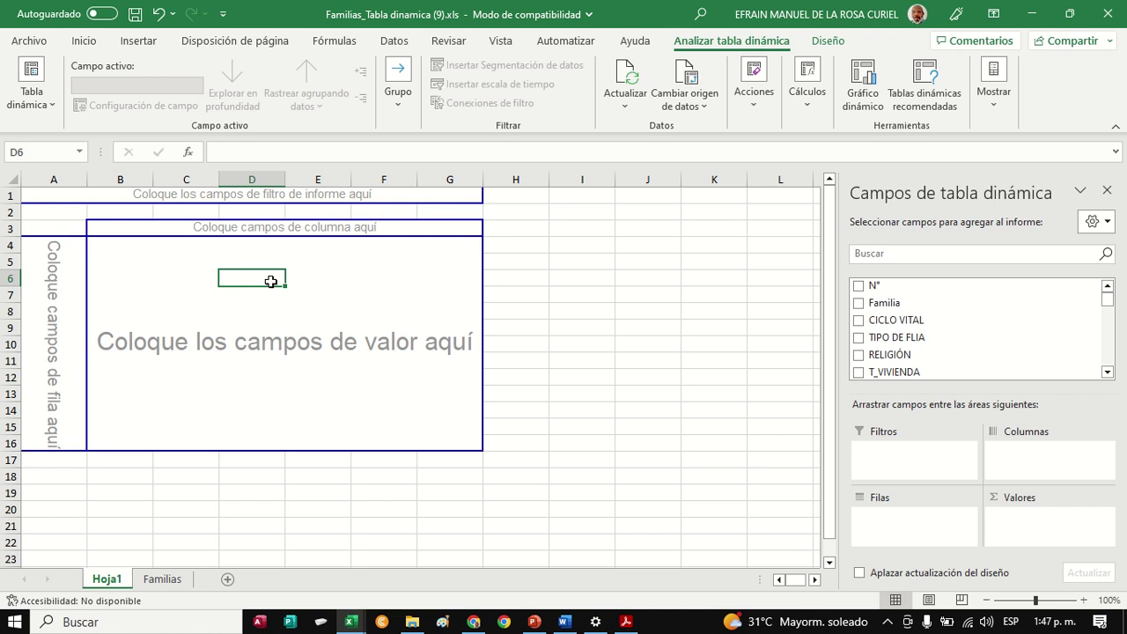
Look through the PivotTable's available fields and add CICLO VITAL to the rows area
{"action": "left_click", "coordinate": [1107, 372]}
{"action": "left_click", "coordinate": [1106, 372]}
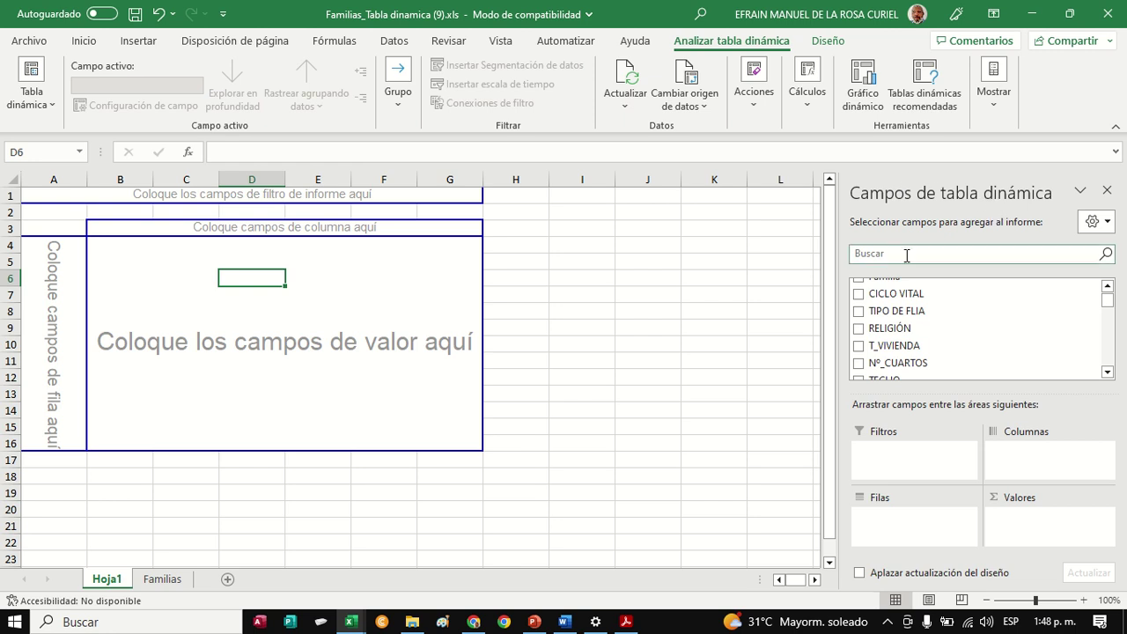
{"action": "left_click", "coordinate": [1107, 371]}
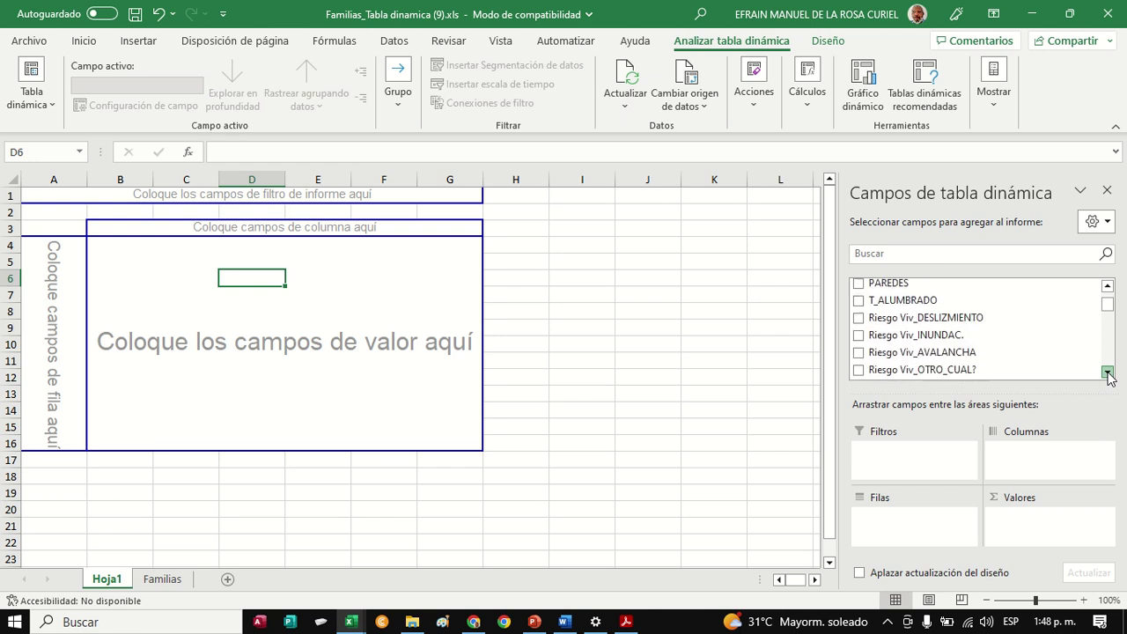
{"action": "left_click_drag", "start_coordinate": [1107, 373], "coordinate": [1107, 374]}
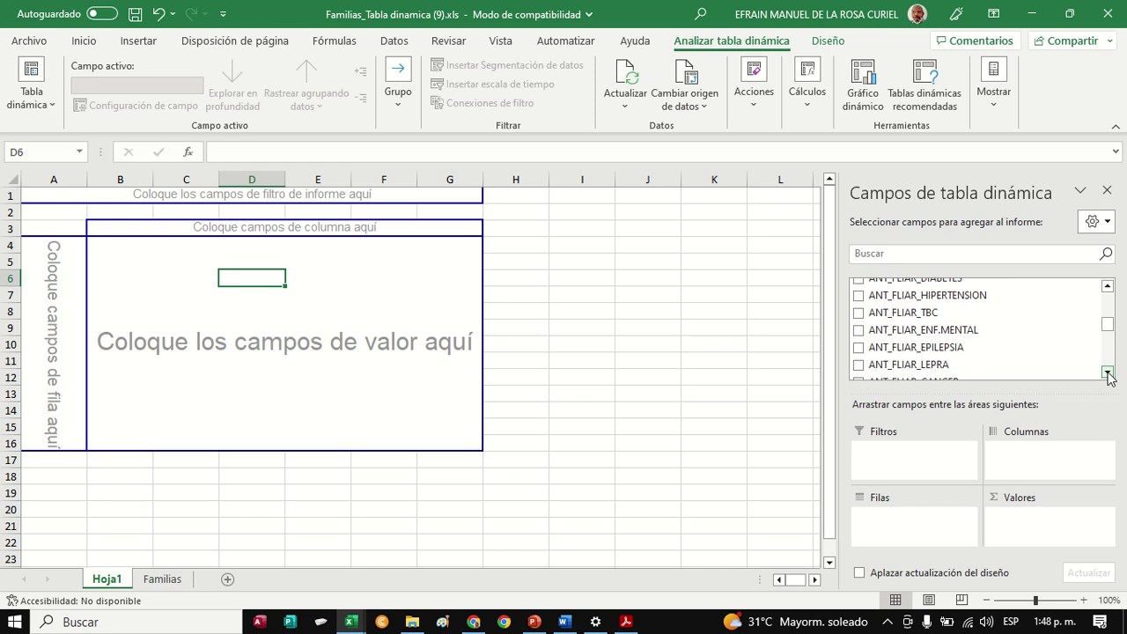
{"action": "left_click_drag", "start_coordinate": [1110, 377], "coordinate": [1109, 377]}
{"action": "left_click_drag", "start_coordinate": [1108, 323], "coordinate": [1111, 295]}
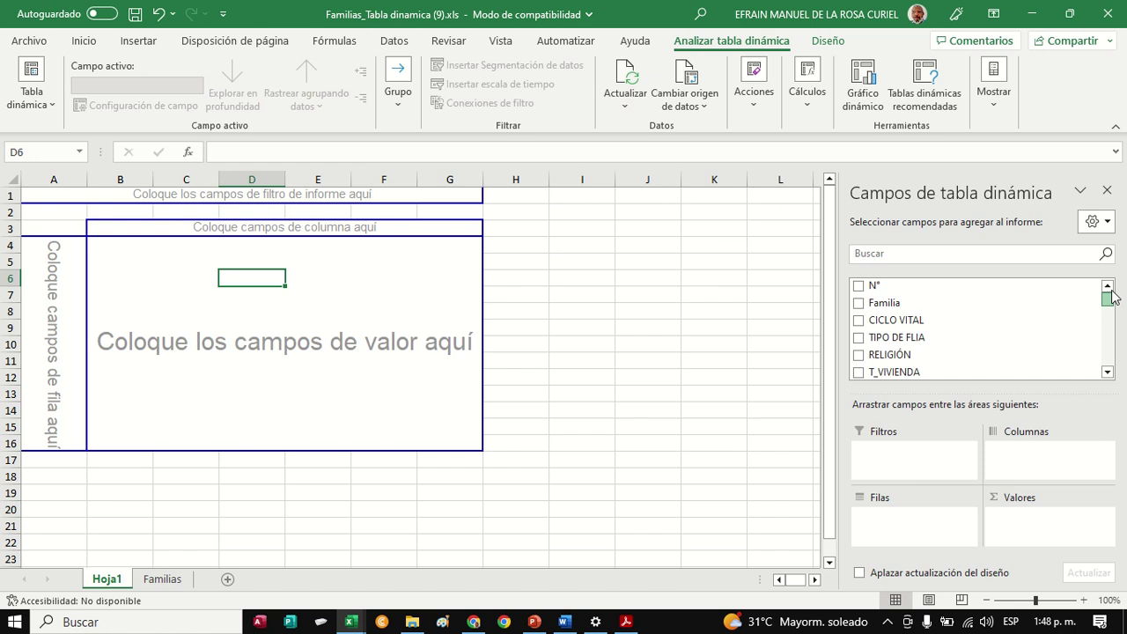
{"action": "mouse_move", "coordinate": [1110, 297]}
{"action": "left_mouse_down"}
{"action": "mouse_move", "coordinate": [1112, 377]}
{"action": "mouse_move", "coordinate": [1114, 284]}
{"action": "left_mouse_up"}
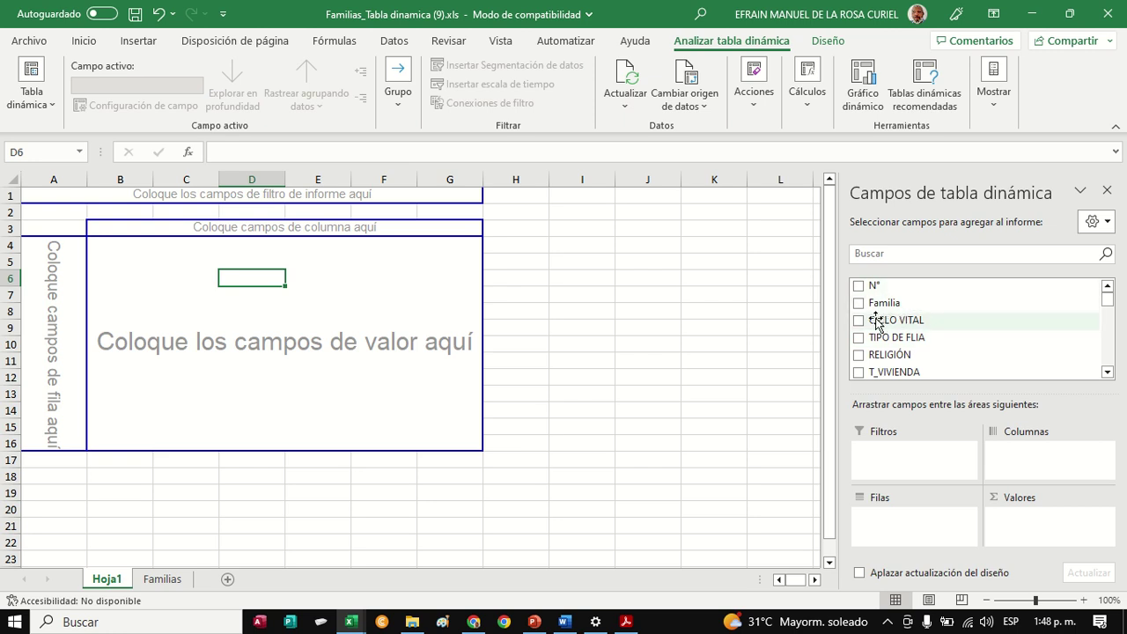
{"action": "left_click_drag", "start_coordinate": [880, 322], "coordinate": [917, 522]}
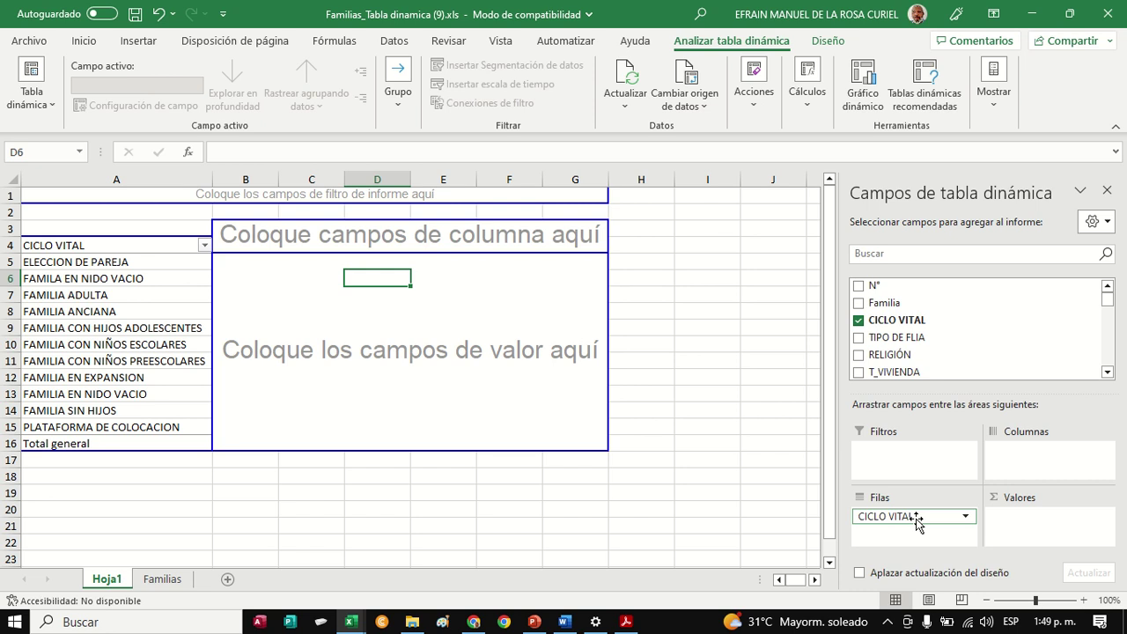
Turn on filtering for the header row of the Familias sheet, starting from the CICLO VITAL header in C1
{"action": "left_click", "coordinate": [161, 581]}
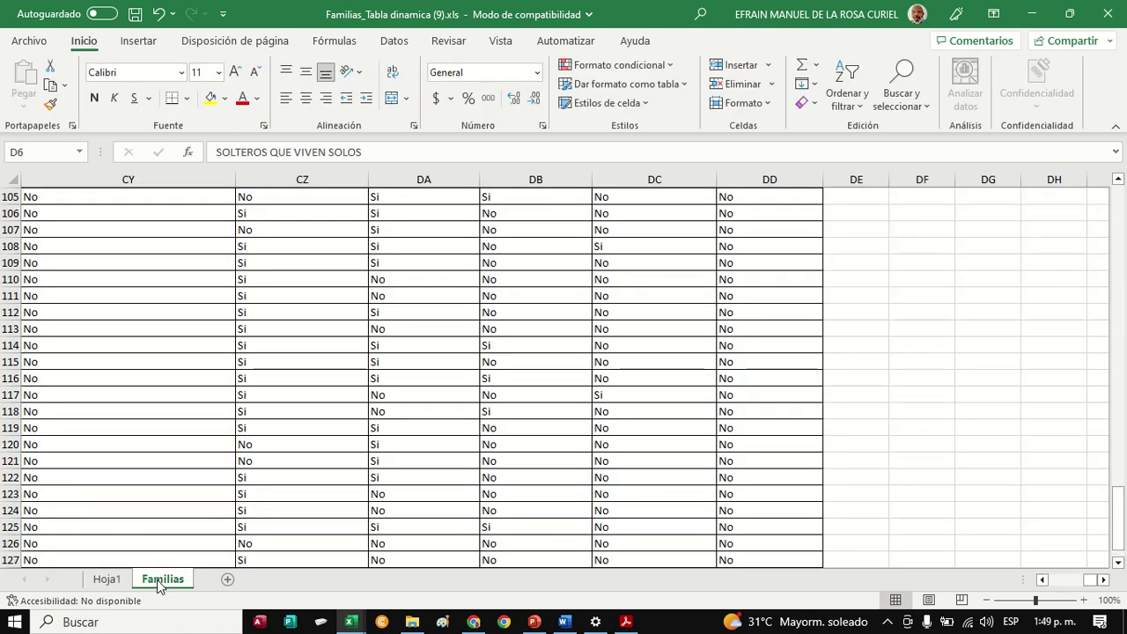
{"action": "key", "text": "ctrl+Home"}
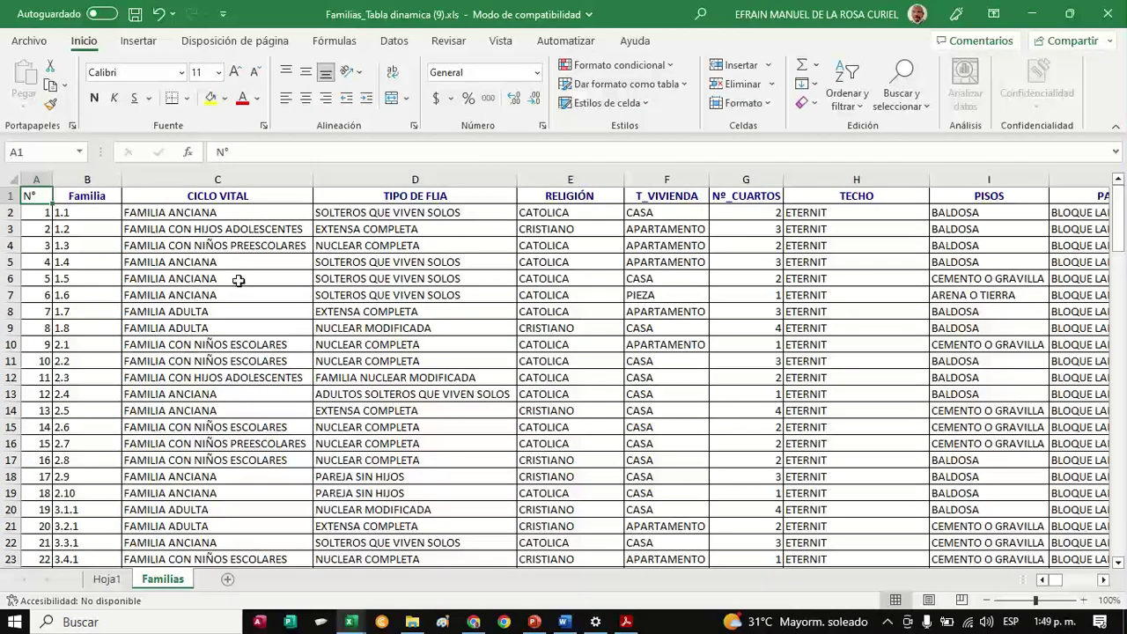
{"action": "left_click", "coordinate": [287, 197]}
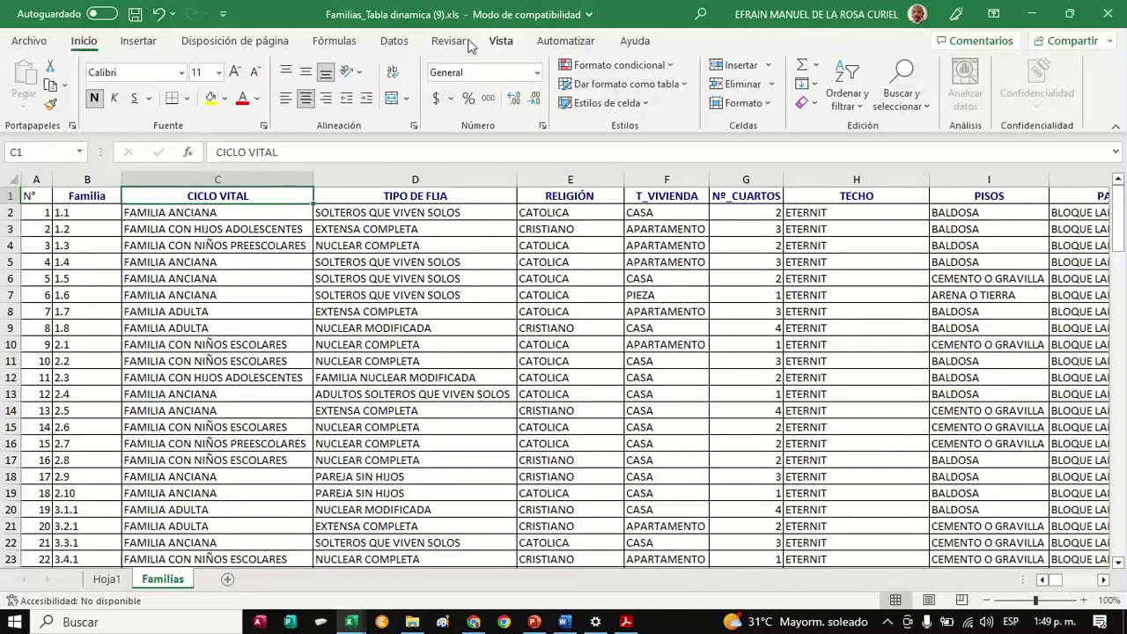
{"action": "left_click", "coordinate": [393, 40]}
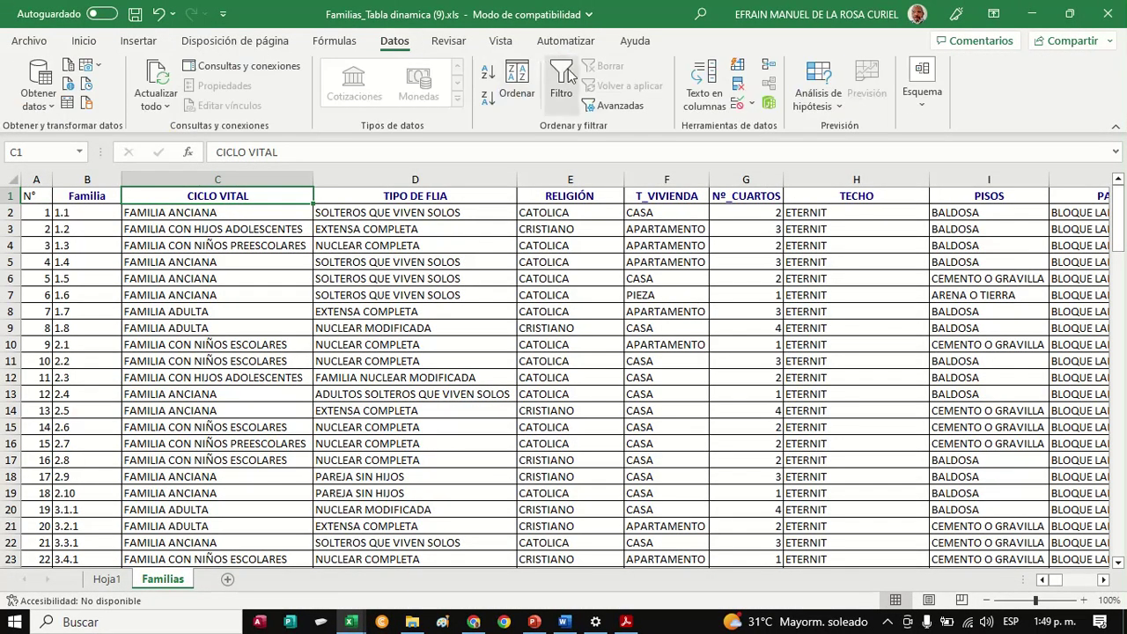
{"action": "left_click", "coordinate": [561, 81]}
Review the distinct values in the CICLO VITAL filter list and compare them with the PivotTable's row labels on Hoja1
{"action": "left_click", "coordinate": [306, 195]}
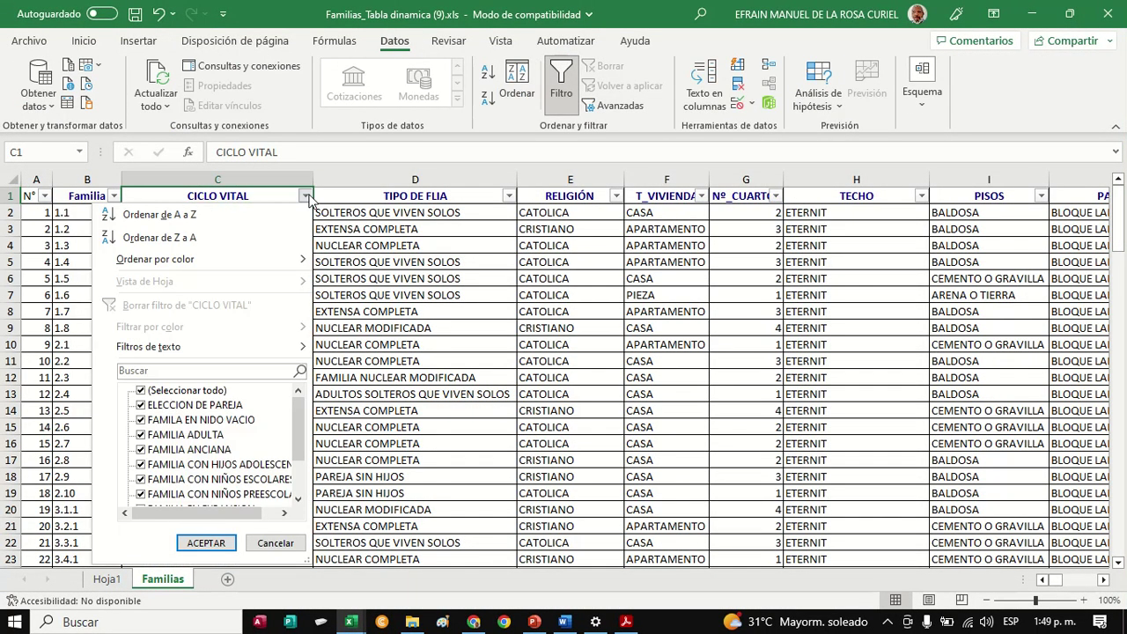
{"action": "left_click_drag", "start_coordinate": [301, 410], "coordinate": [305, 383]}
{"action": "left_click", "coordinate": [104, 581]}
{"action": "left_click", "coordinate": [104, 581]}
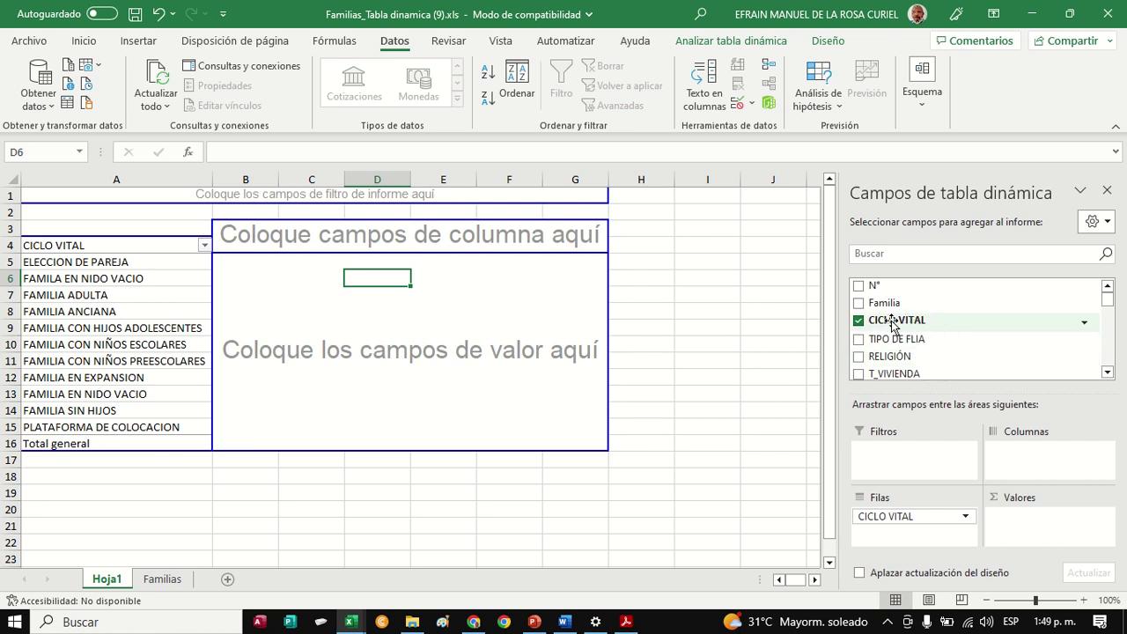
{"action": "left_click_drag", "start_coordinate": [894, 324], "coordinate": [896, 326]}
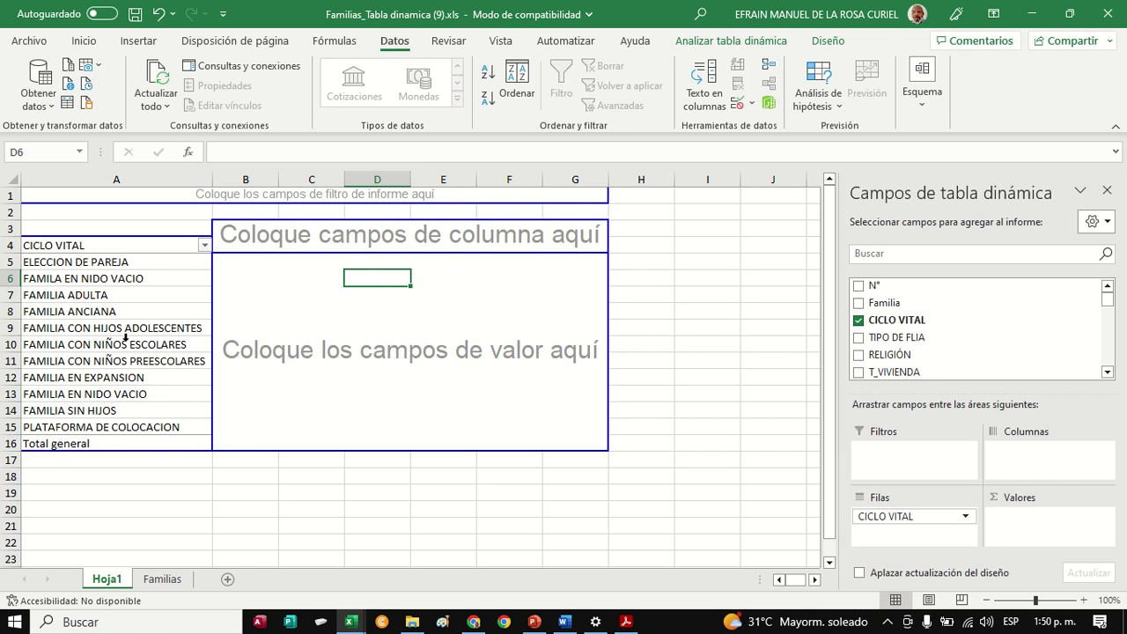
Return to the Familias sheet and go to the last record of the CICLO VITAL column, cell C127
{"action": "left_click", "coordinate": [162, 580]}
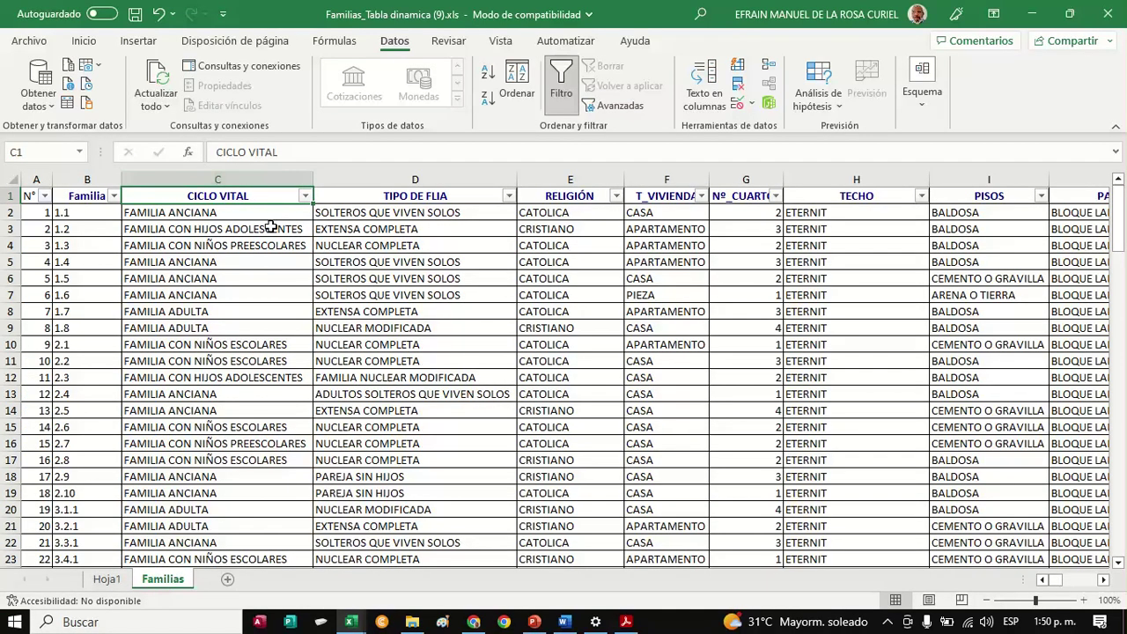
{"action": "key", "text": "ctrl+Right"}
{"action": "key", "text": "ctrl+Left"}
{"action": "key", "text": "Right"}
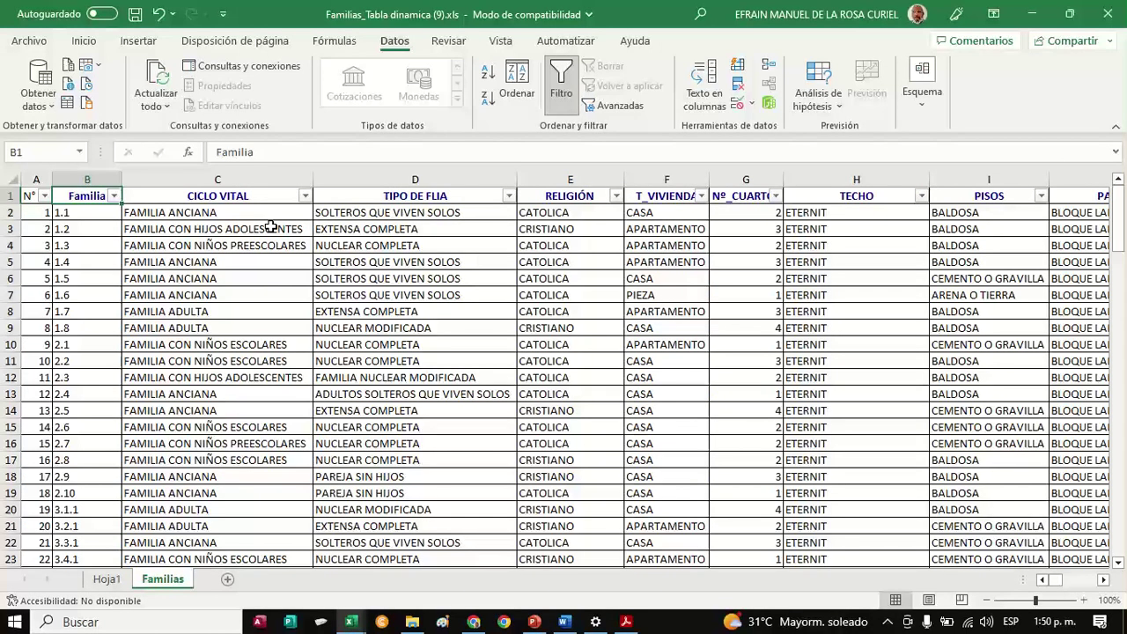
{"action": "key", "text": "Right"}
{"action": "key", "text": "ctrl+Down"}
{"action": "key", "text": "Down"}
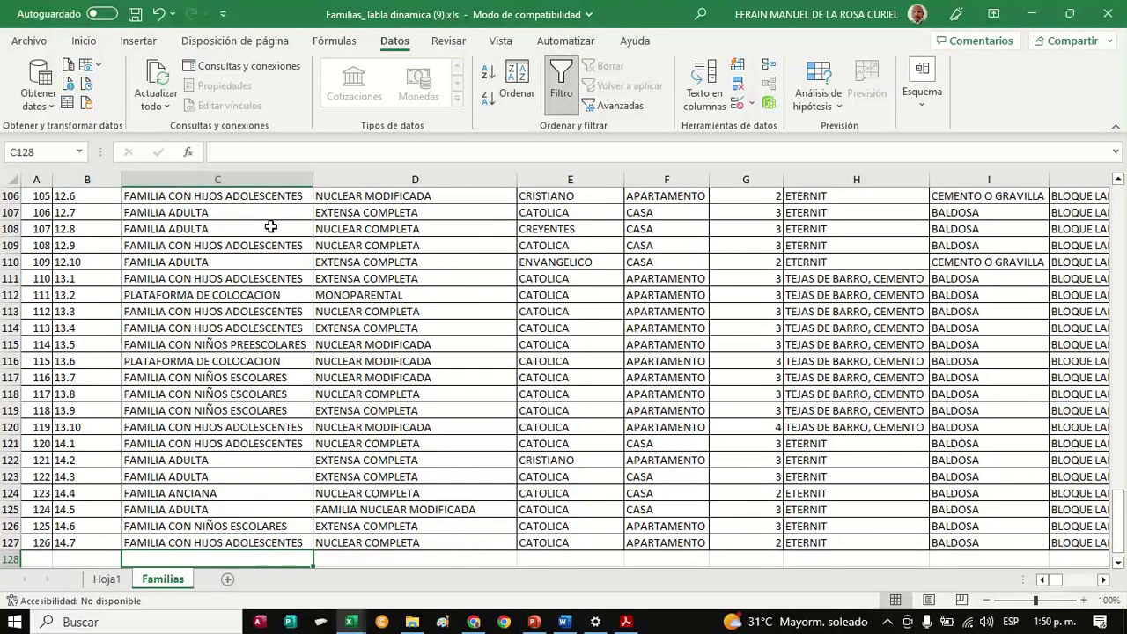
{"action": "key", "text": "Up"}
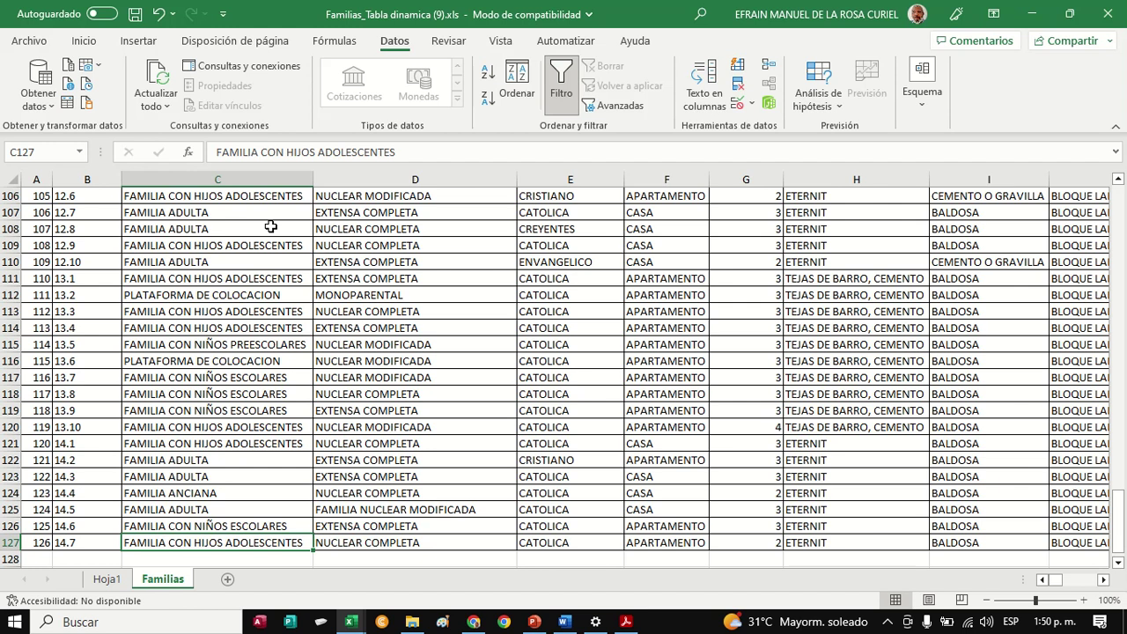
Examine the empty rows below the last family record, down to C142, and return to the CICLO VITAL header
{"action": "key", "text": "Down"}
{"action": "key", "text": "Down"}
{"action": "key", "text": "Down"}
{"action": "key", "text": "Down"}
{"action": "key", "text": "Down"}
{"action": "key", "text": "Down"}
{"action": "key", "text": "Down"}
{"action": "key", "text": "Down"}
{"action": "key", "text": "Down"}
{"action": "key", "text": "Down"}
{"action": "key", "text": "Down"}
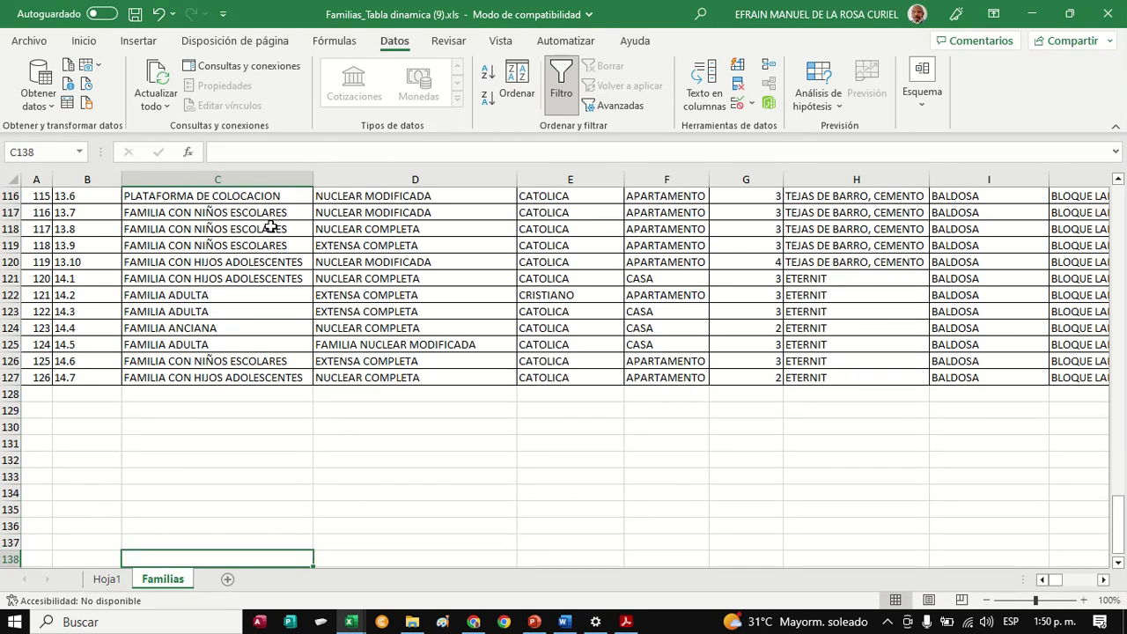
{"action": "key", "text": "Down"}
{"action": "key", "text": "Down"}
{"action": "key", "text": "Down"}
{"action": "key", "text": "Down"}
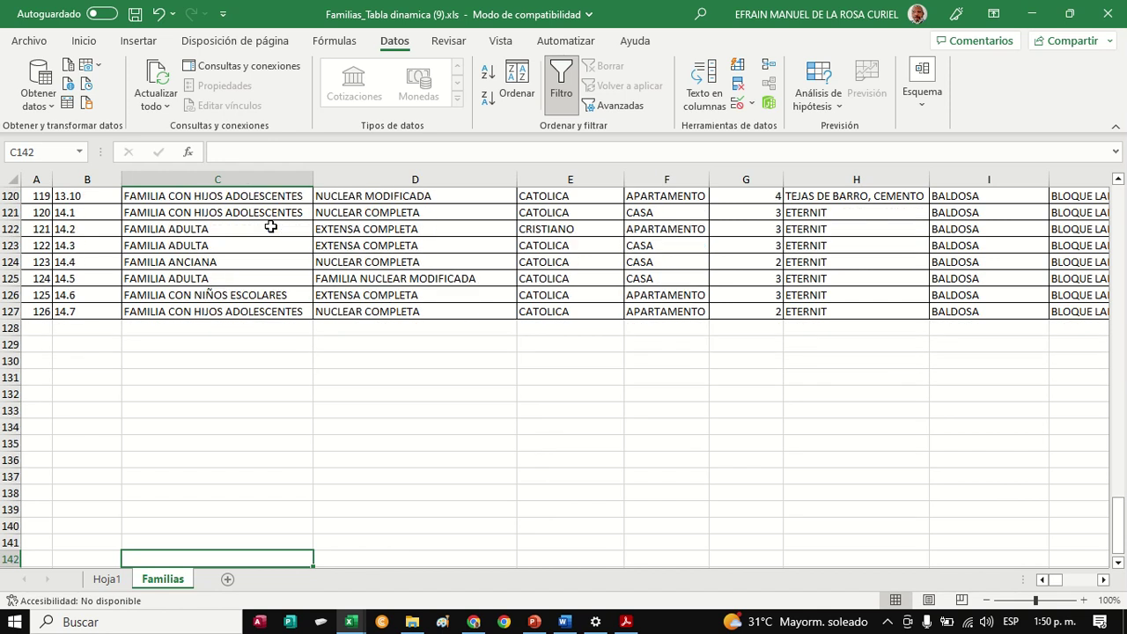
{"action": "key", "text": "ctrl+Up"}
{"action": "key", "text": "ctrl+Up"}
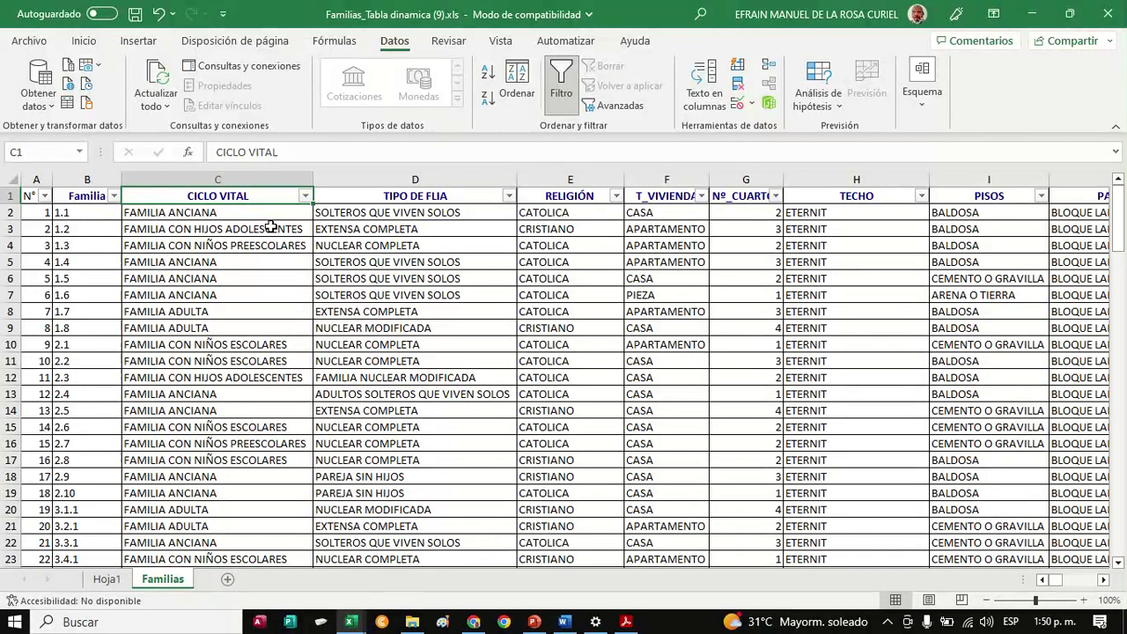
Check the PivotTable on Hoja1, select C1:C127 on the Familias sheet, and examine both ends of the CICLO VITAL column
{"action": "left_click", "coordinate": [107, 579]}
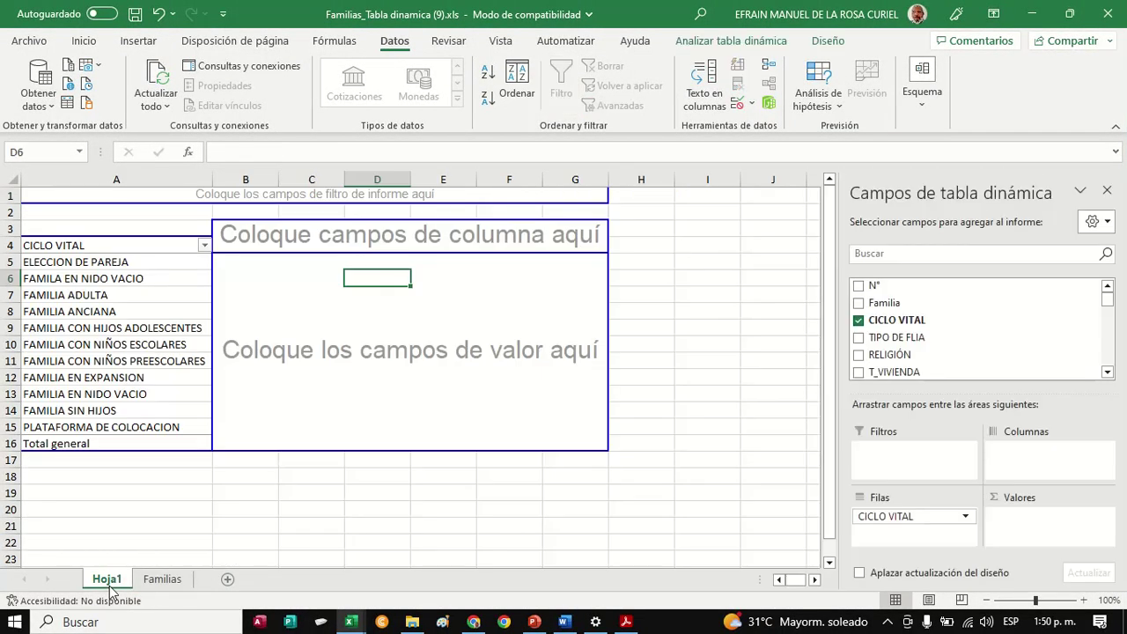
{"action": "left_click", "coordinate": [163, 581]}
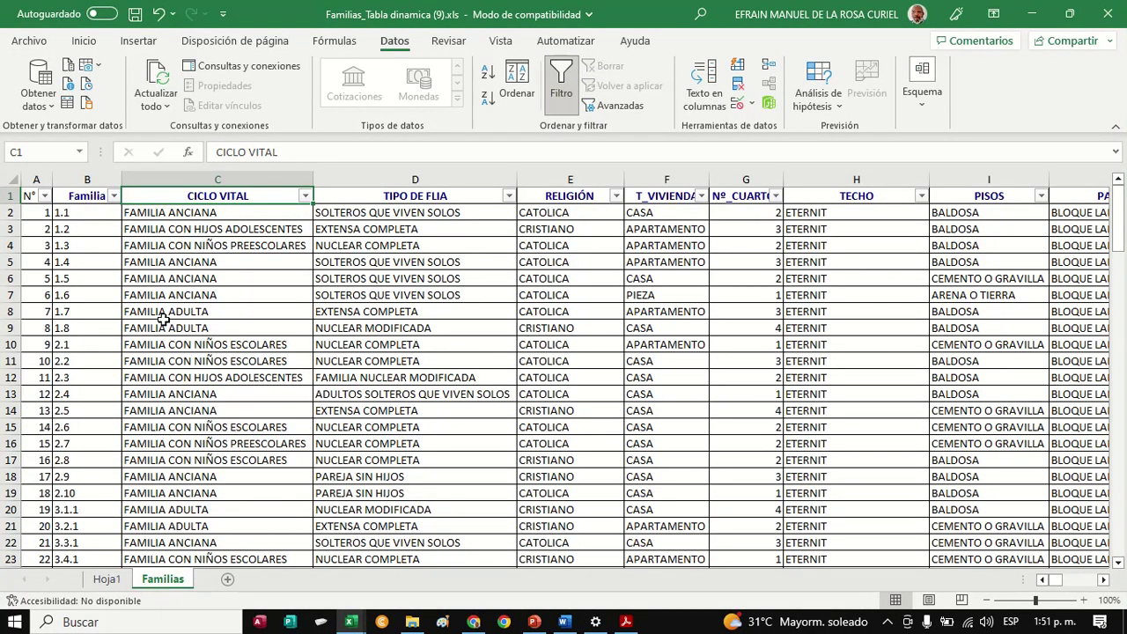
{"action": "left_click_drag", "start_coordinate": [229, 191], "coordinate": [255, 469]}
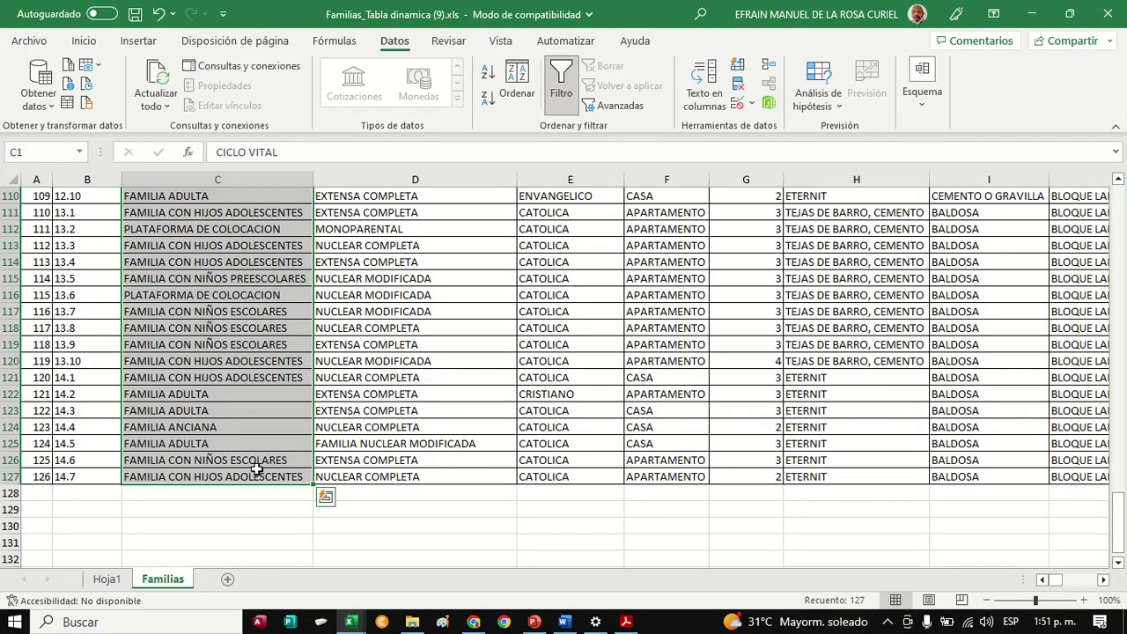
{"action": "key", "text": "ctrl+Up"}
{"action": "key", "text": "ctrl+Down"}
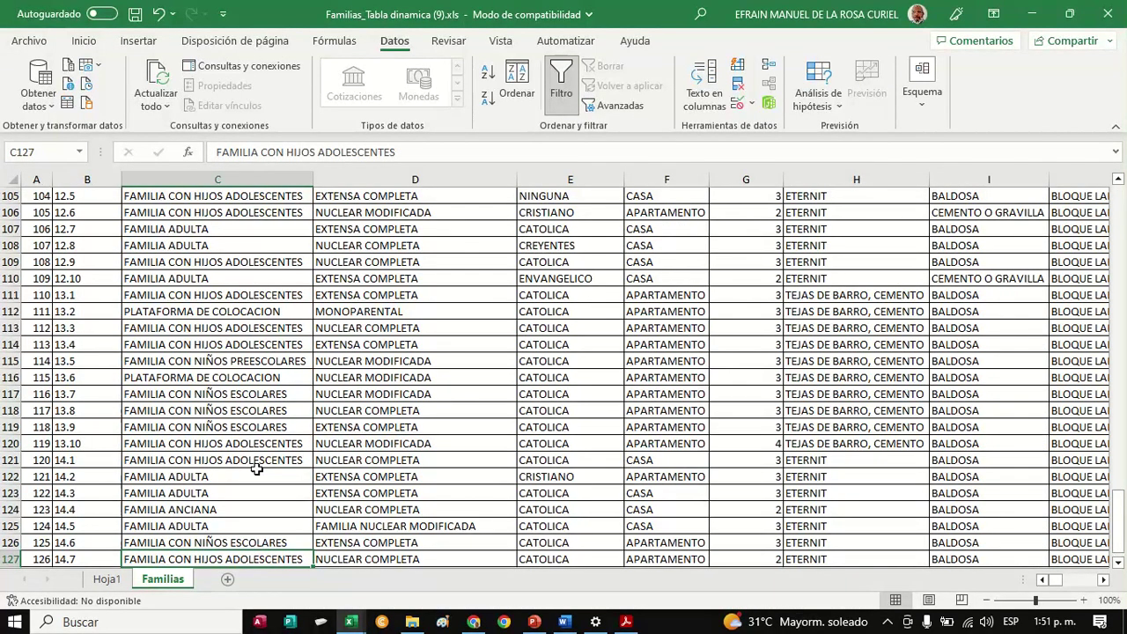
{"action": "key", "text": "ctrl+Up"}
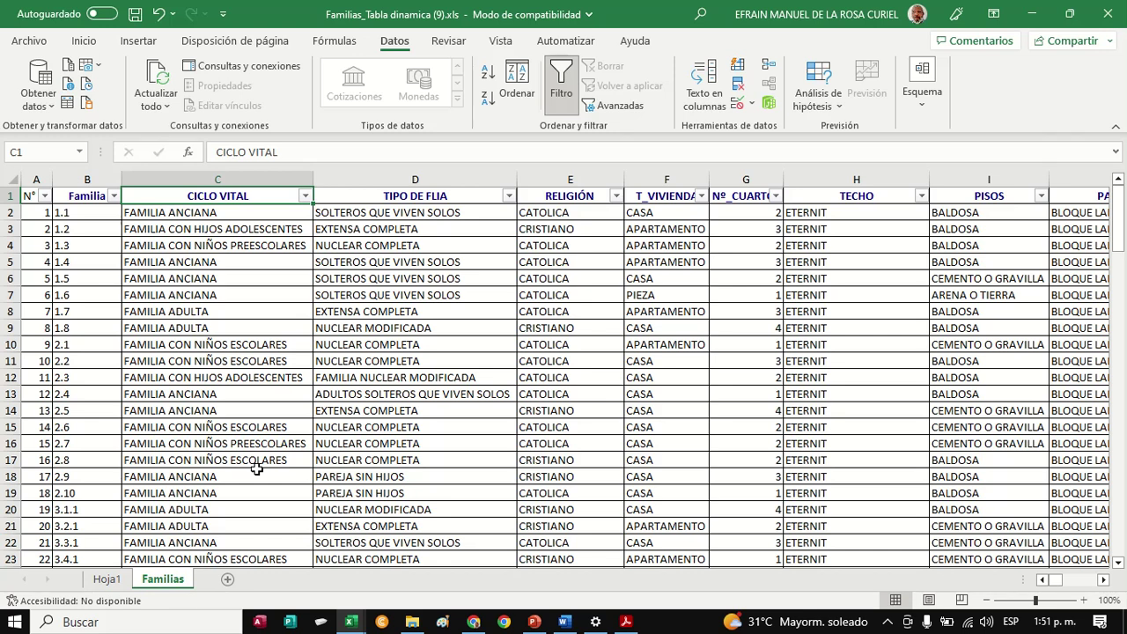
{"action": "key", "text": "Down"}
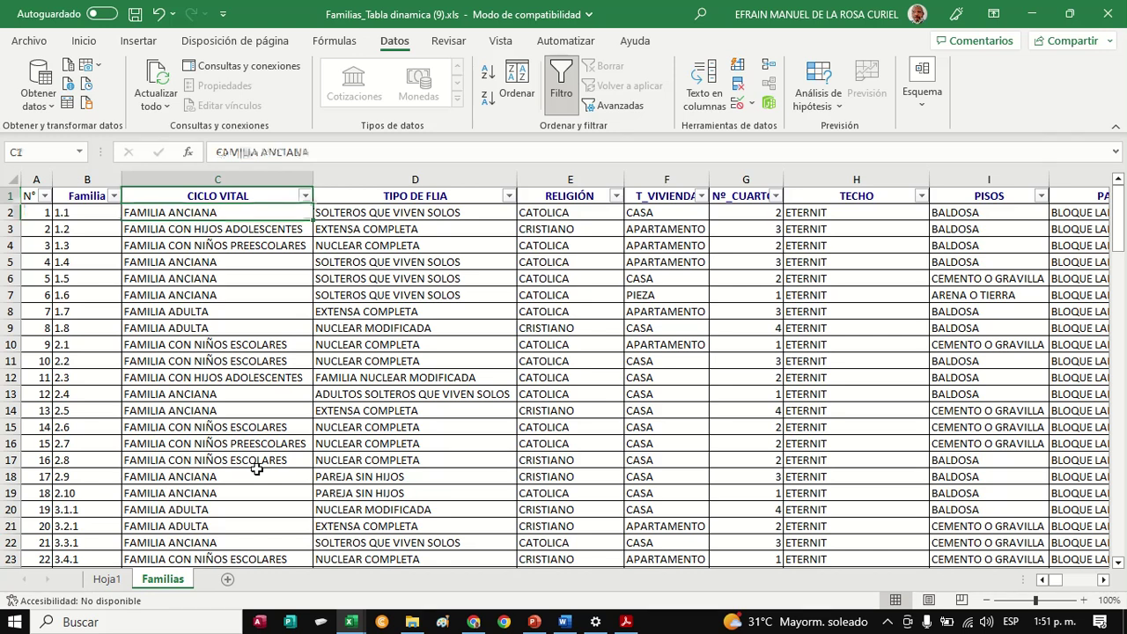
Select the CICLO VITAL records C2:C127 without the header and return to the start of the table
{"action": "key", "text": "ctrl+shift+Down"}
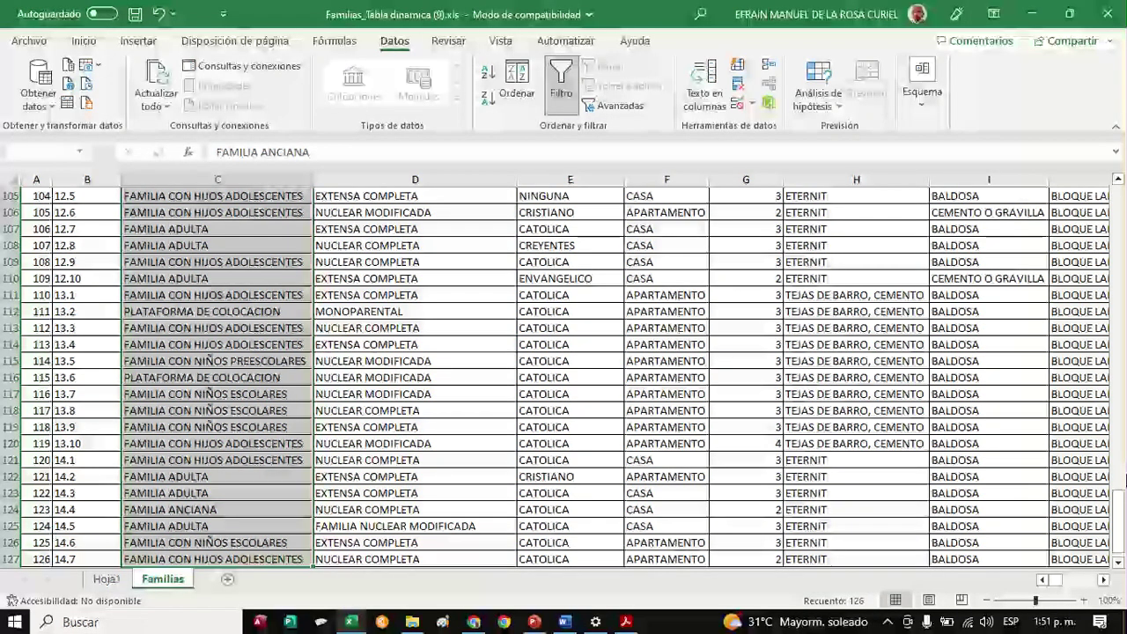
{"action": "left_click_drag", "start_coordinate": [1120, 524], "coordinate": [1117, 185]}
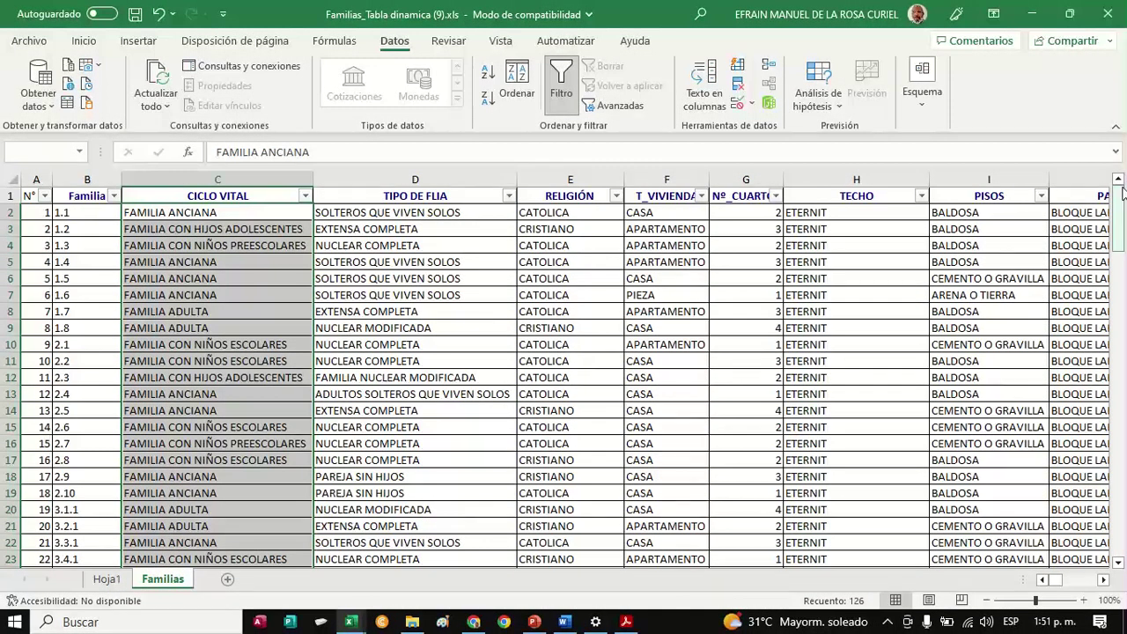
{"action": "mouse_move", "coordinate": [1118, 185]}
{"action": "left_mouse_down"}
{"action": "mouse_move", "coordinate": [1121, 550]}
{"action": "mouse_move", "coordinate": [1122, 187]}
{"action": "left_mouse_up"}
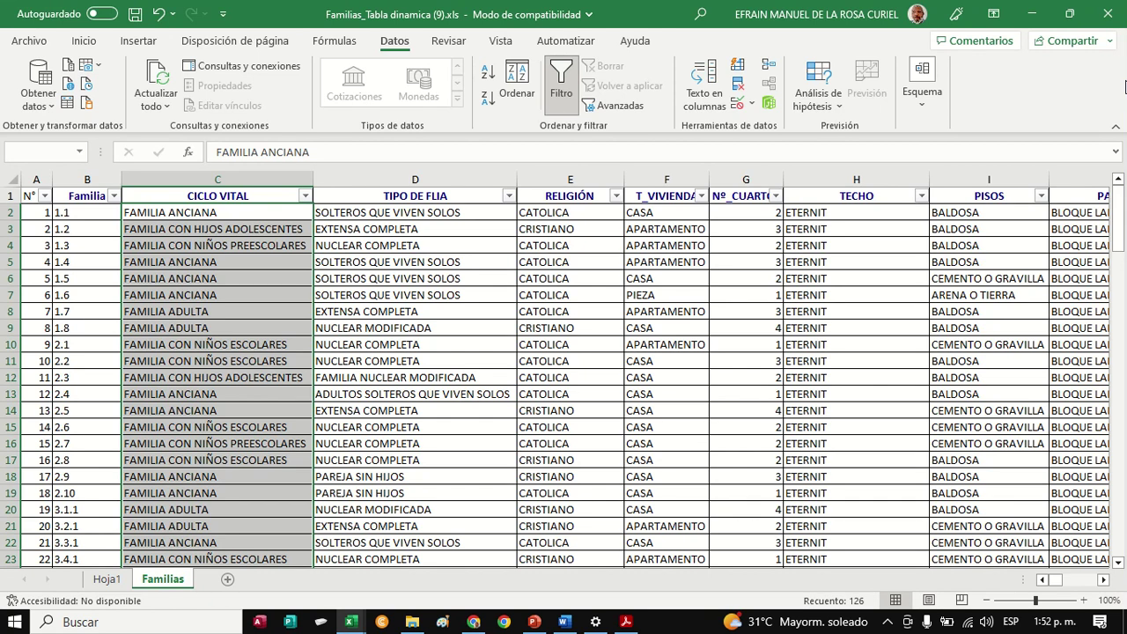
Select the TIPO DE FLIA, RELIGIÓN and T_VIVIENDA columns one after another to examine their data
{"action": "left_click", "coordinate": [461, 176]}
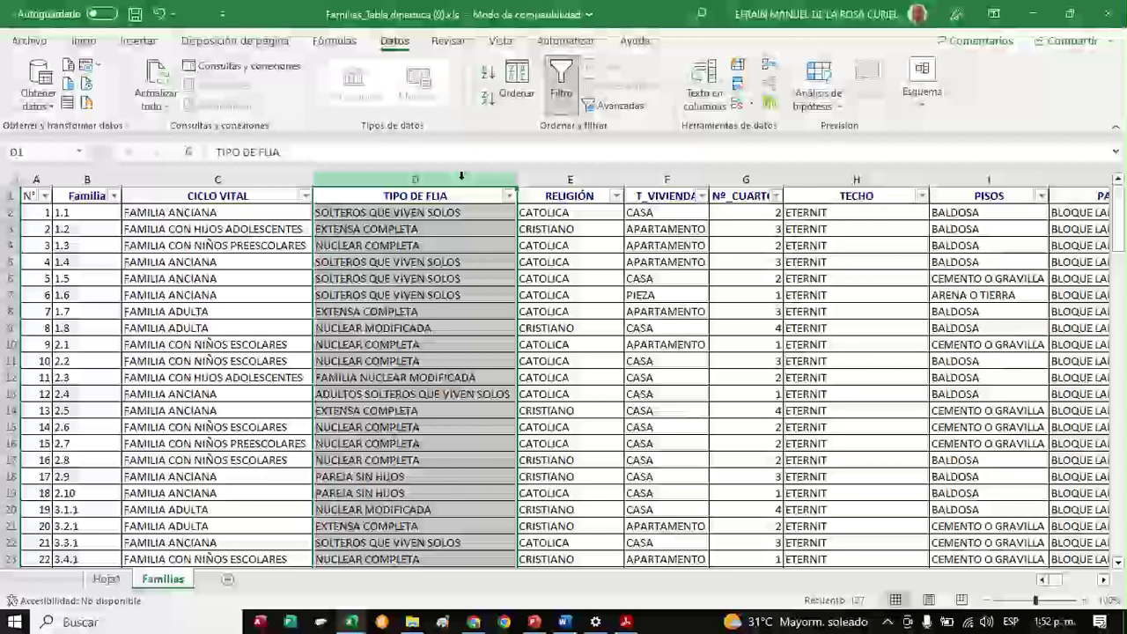
{"action": "left_click", "coordinate": [562, 180]}
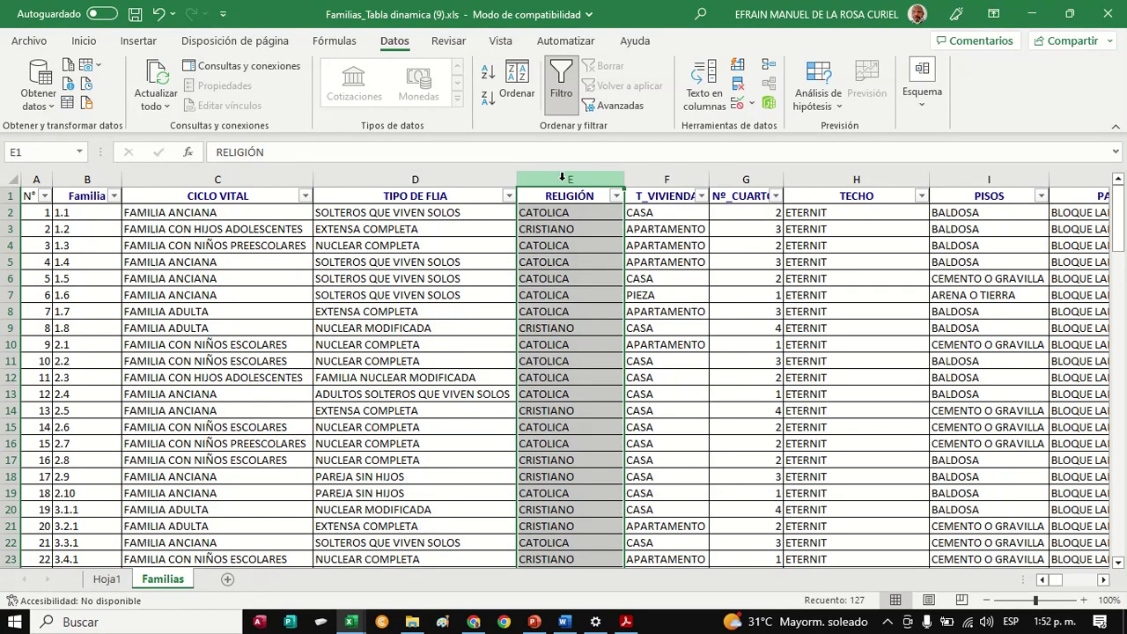
{"action": "left_click", "coordinate": [661, 176]}
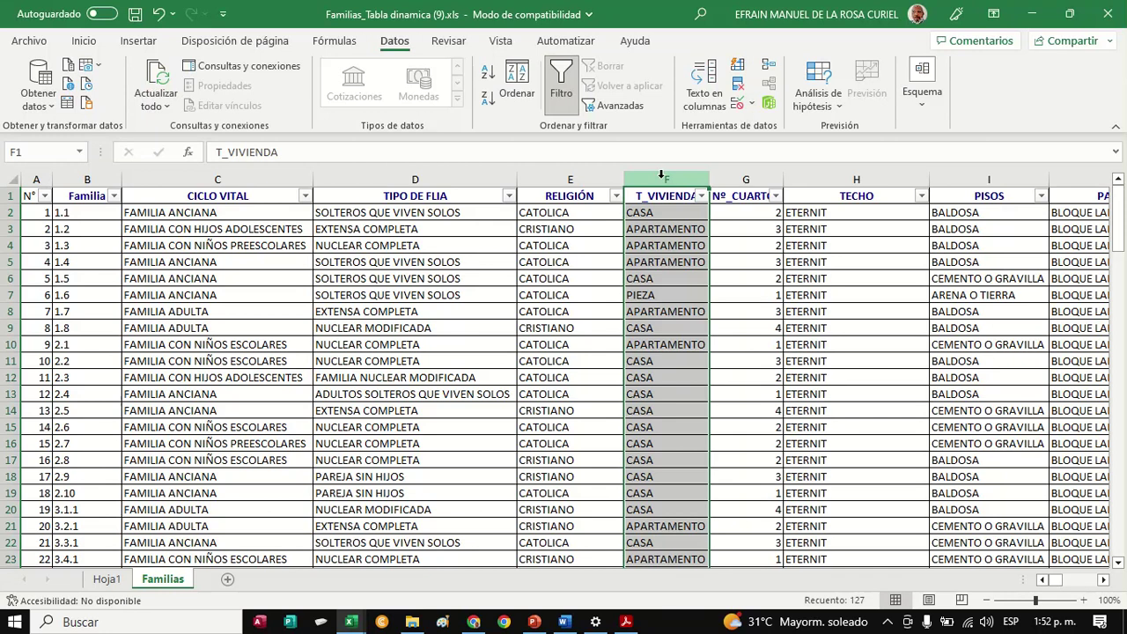
{"action": "left_click", "coordinate": [661, 176]}
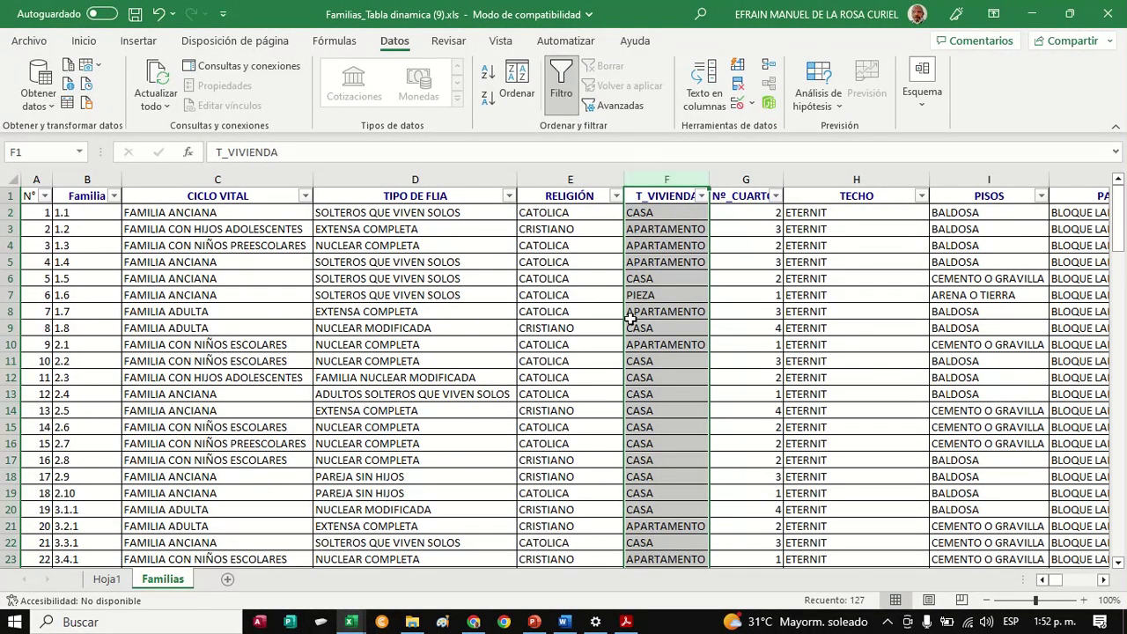
Return to Hoja1 and add CICLO VITAL to the PivotTable's values as a count
{"action": "left_click", "coordinate": [106, 581]}
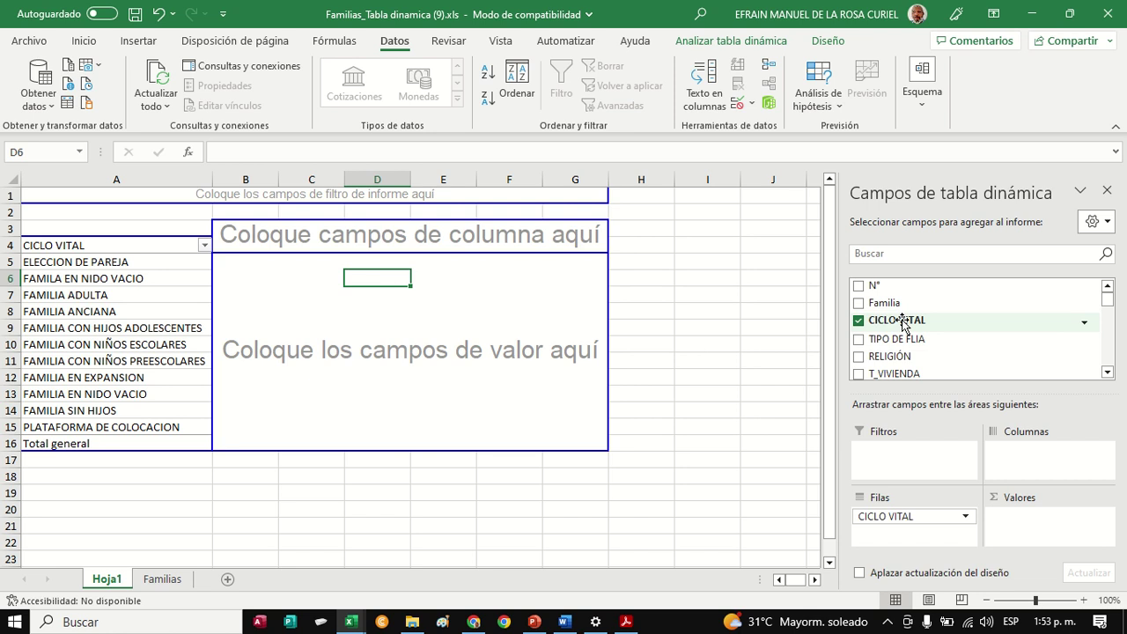
{"action": "scroll", "coordinate": [902, 324], "scroll_direction": "down", "scroll_amount": 3}
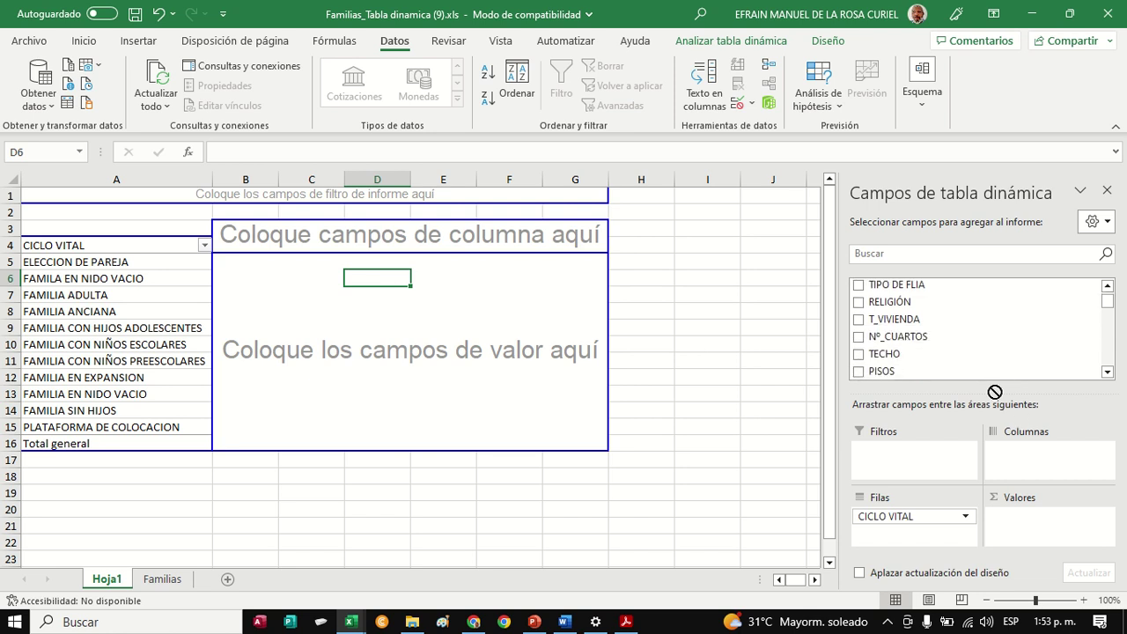
{"action": "scroll", "coordinate": [1113, 301], "scroll_direction": "up", "scroll_amount": 3}
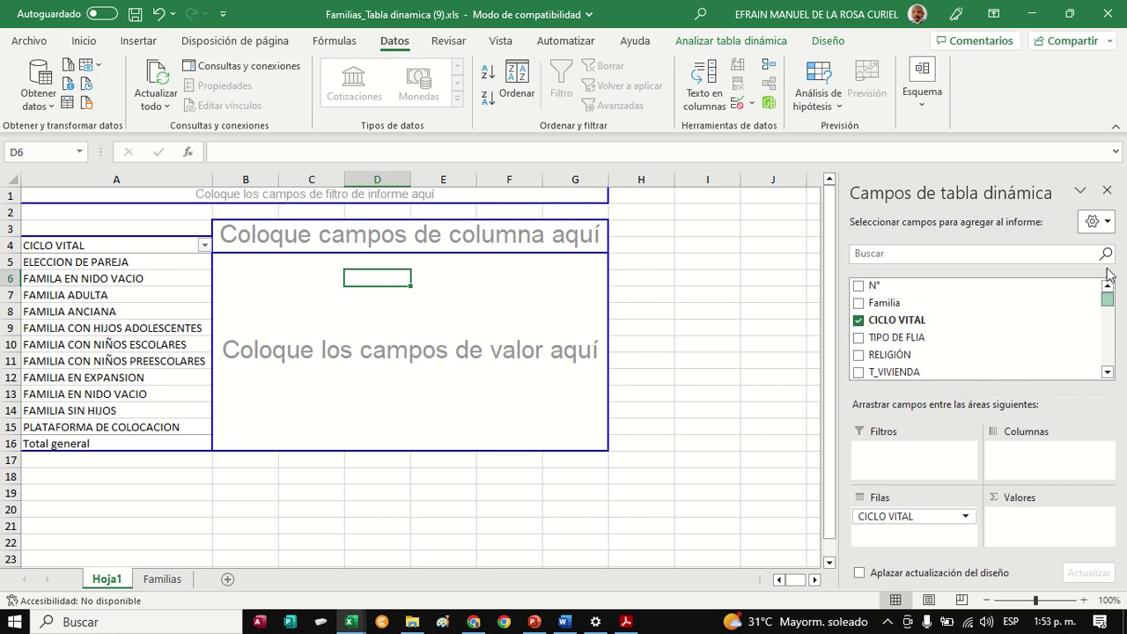
{"action": "left_click_drag", "start_coordinate": [915, 324], "coordinate": [1052, 525]}
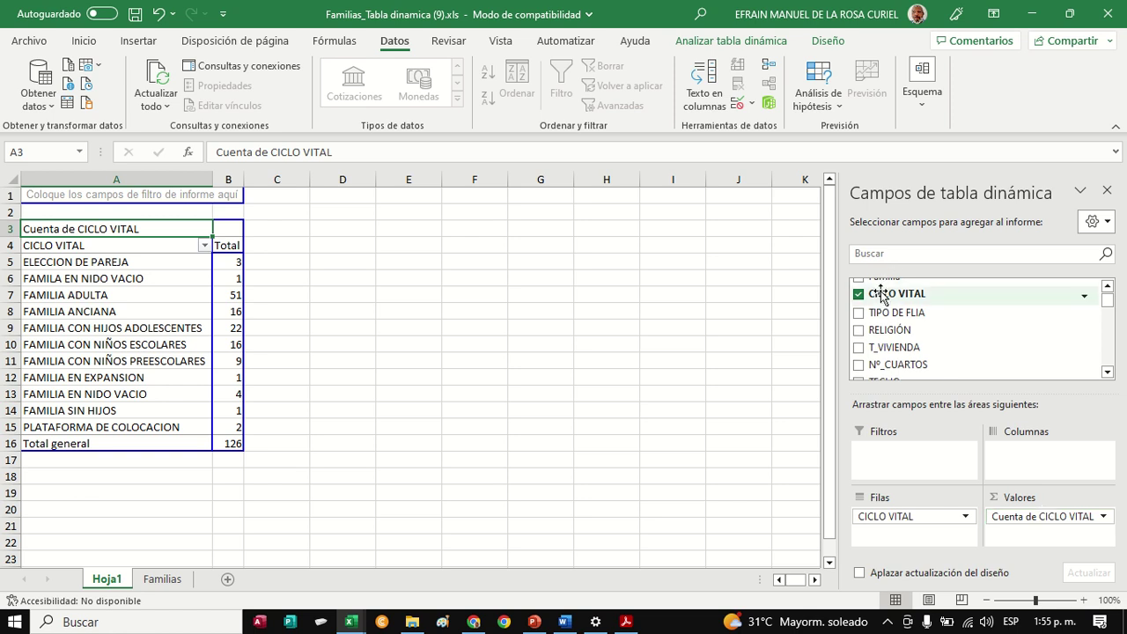
Add CICLO VITAL to the values a second time and show that second count as % del total general
{"action": "left_click_drag", "start_coordinate": [881, 295], "coordinate": [1056, 538]}
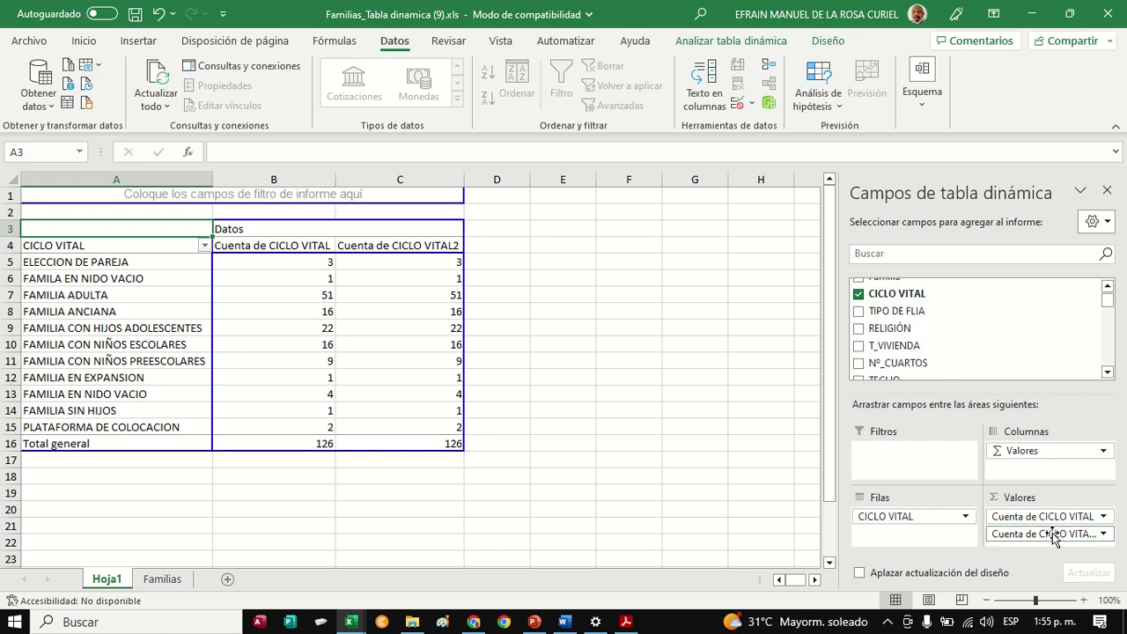
{"action": "left_click", "coordinate": [1103, 536]}
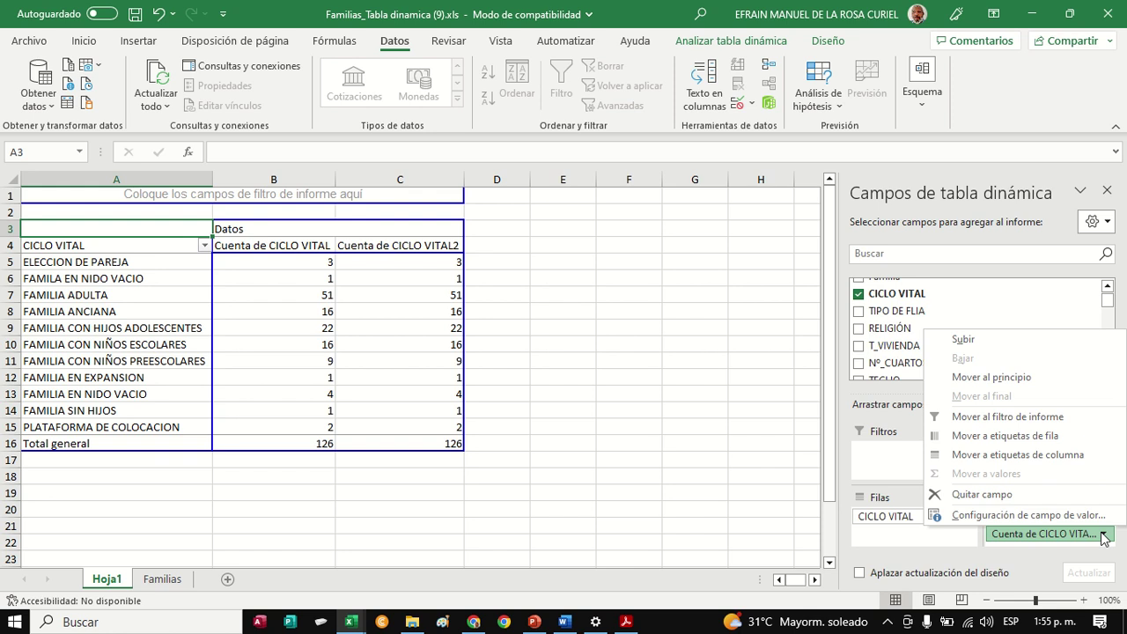
{"action": "left_click", "coordinate": [1031, 519]}
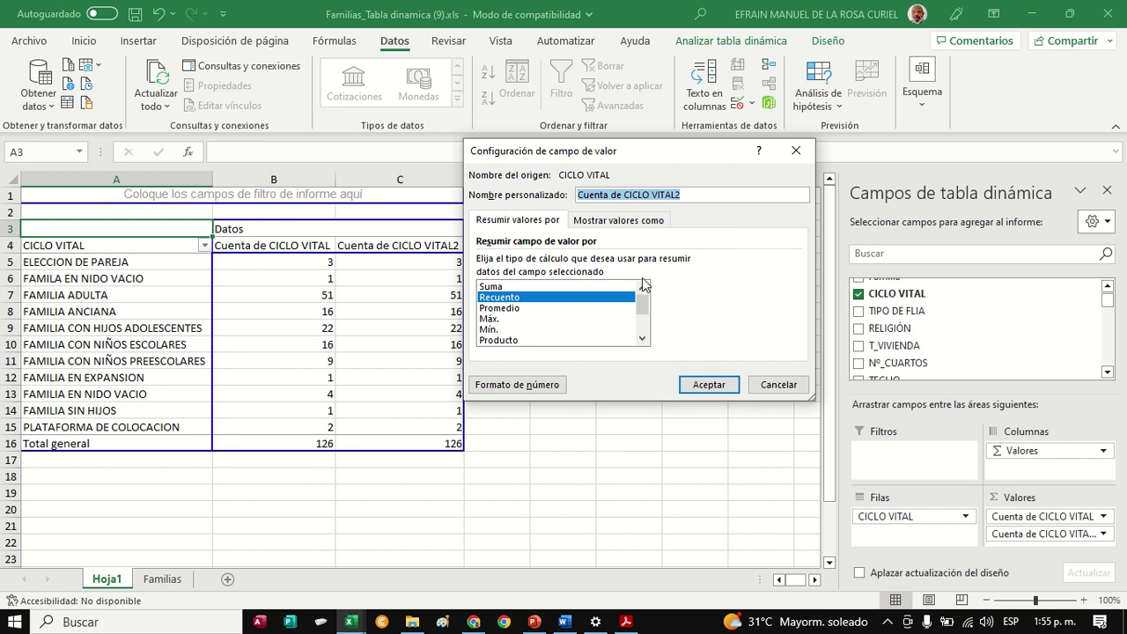
{"action": "left_click", "coordinate": [637, 224]}
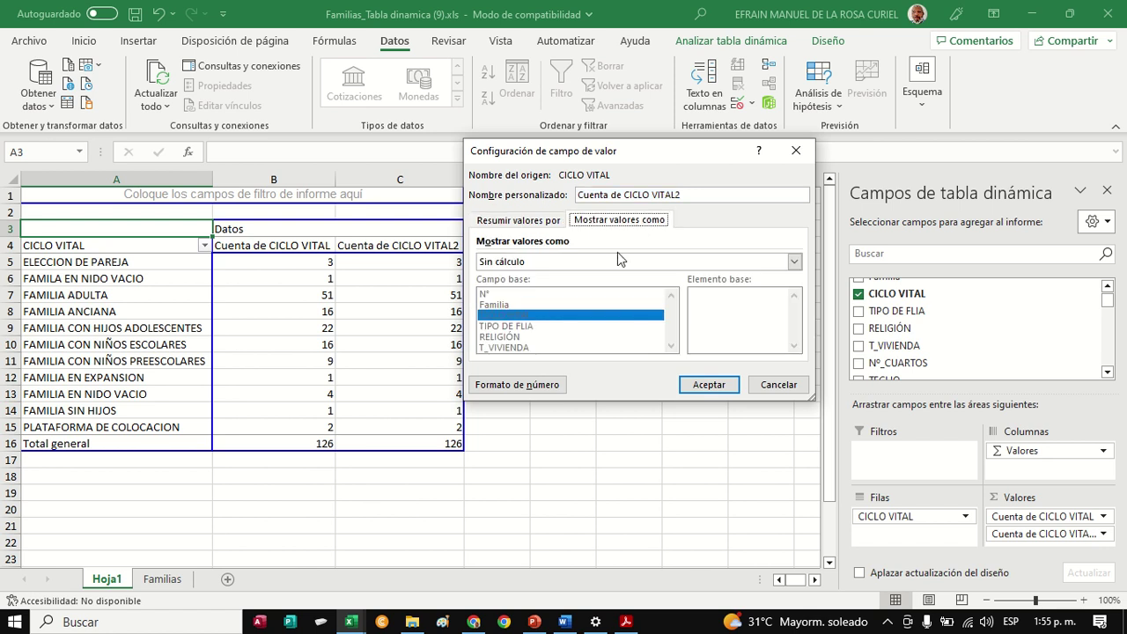
{"action": "left_click", "coordinate": [631, 261]}
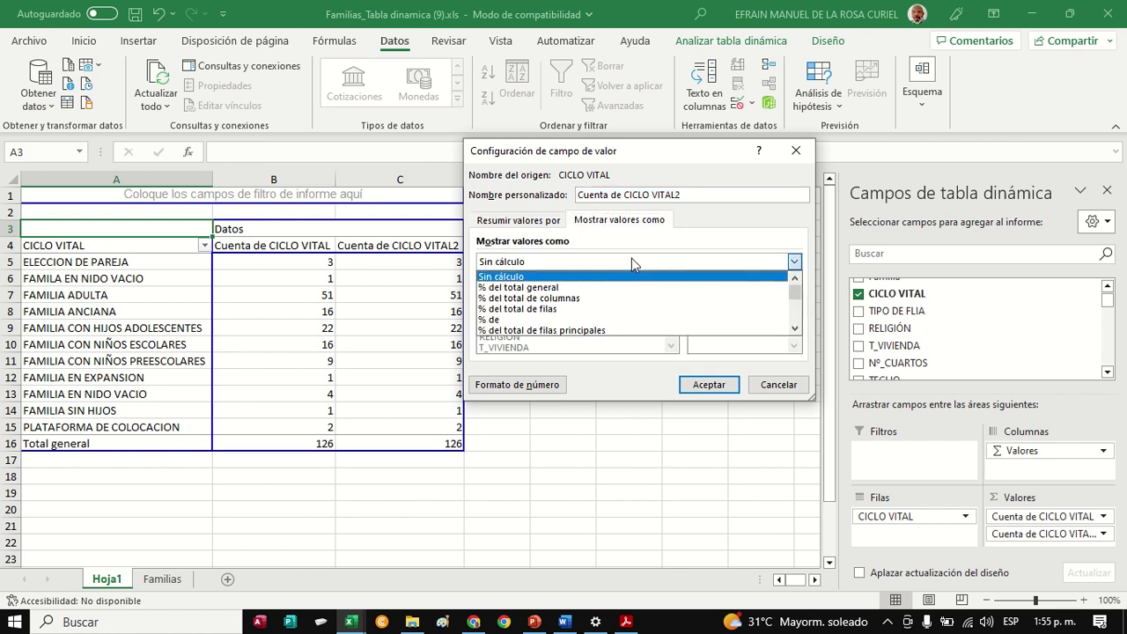
{"action": "left_click", "coordinate": [535, 289]}
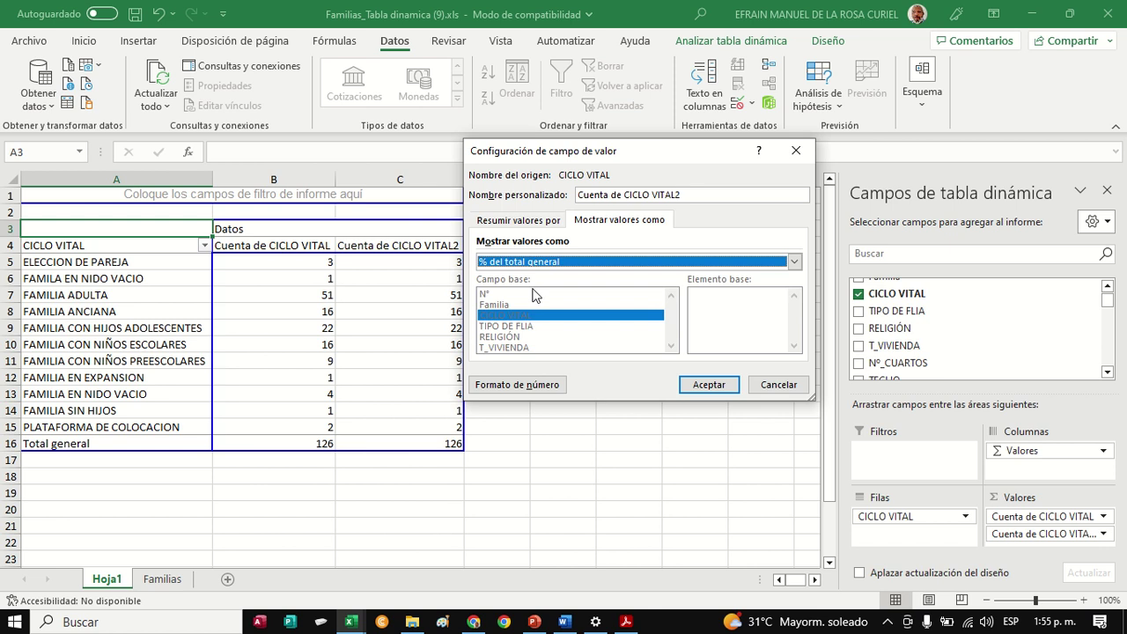
{"action": "left_click", "coordinate": [704, 384]}
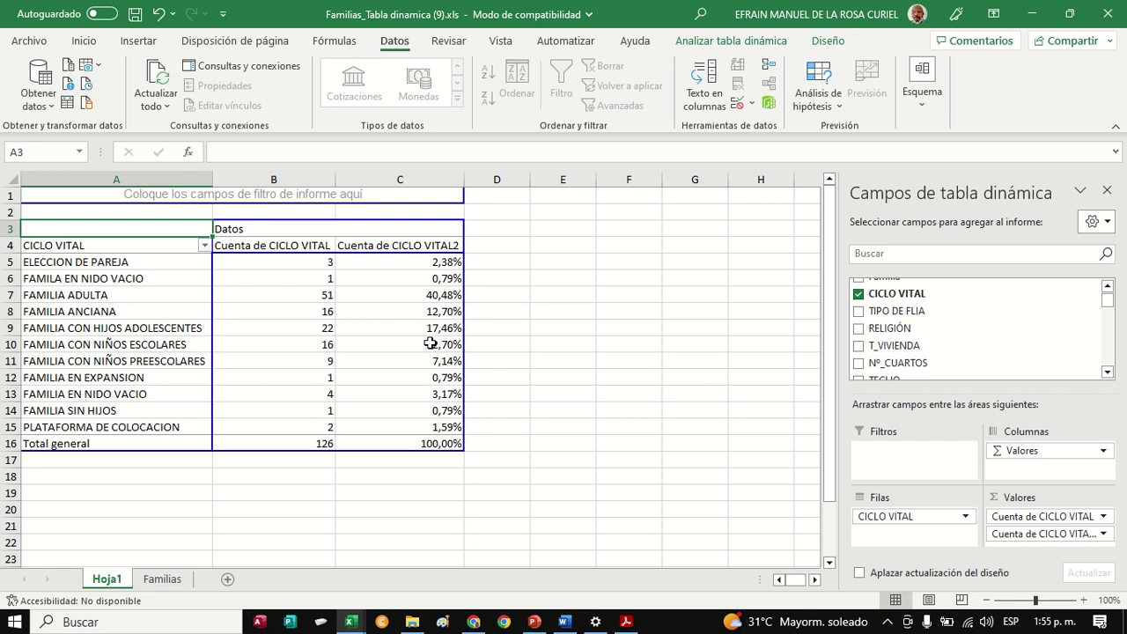
{"action": "mouse_move", "coordinate": [431, 343]}
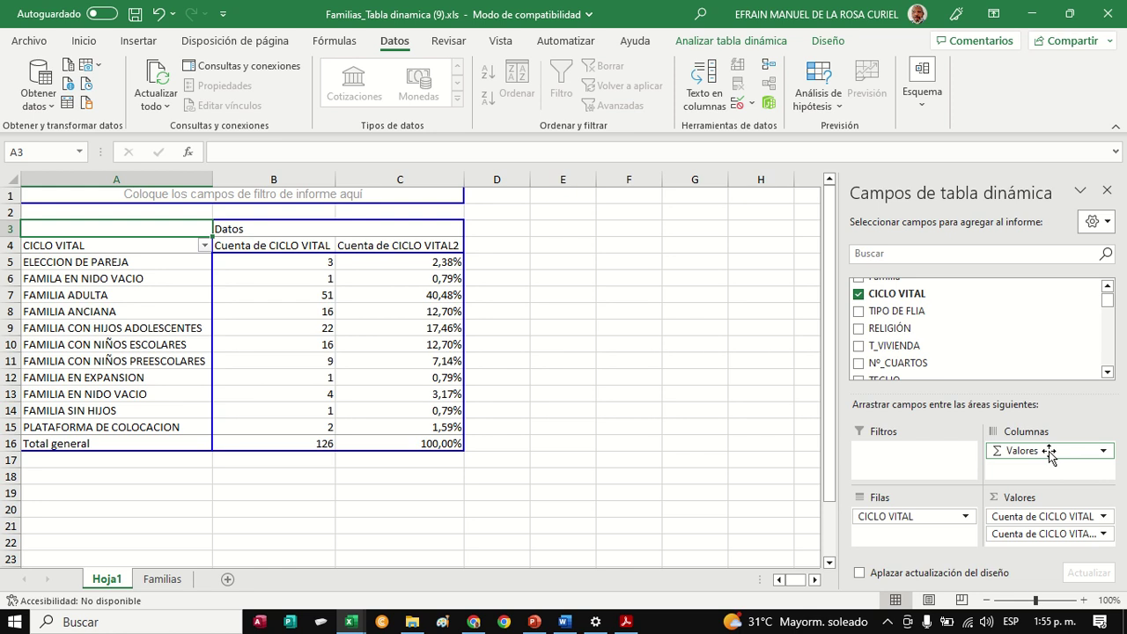
Remove the plain CICLO VITAL count from the values, add it again after the percentage field, and check both value headers
{"action": "left_click", "coordinate": [1030, 516]}
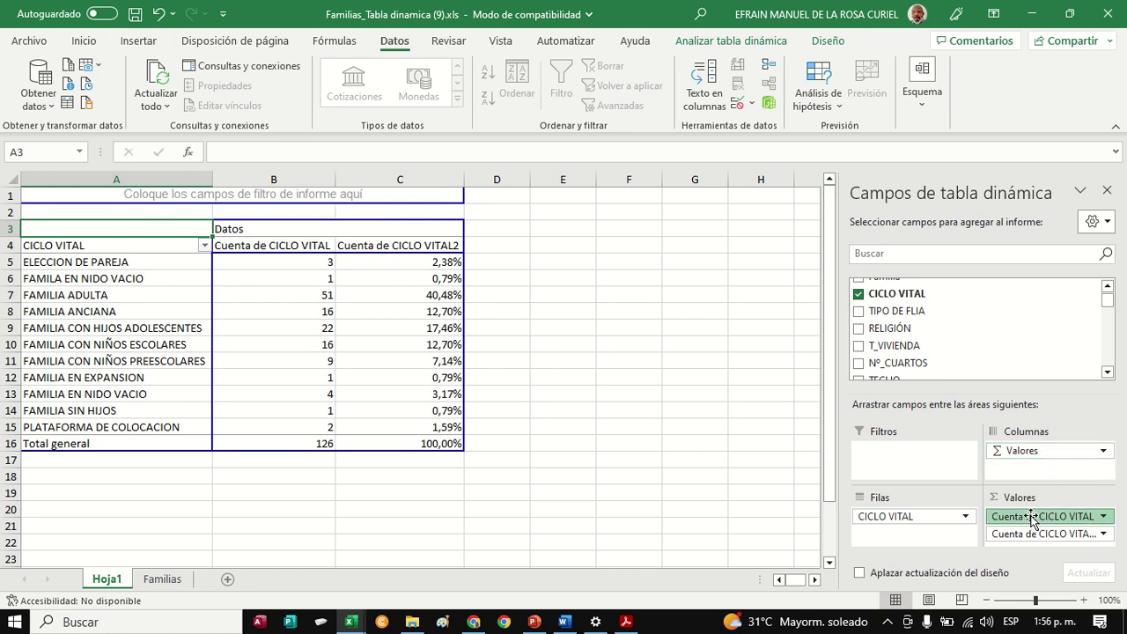
{"action": "left_click_drag", "start_coordinate": [1032, 518], "coordinate": [694, 442]}
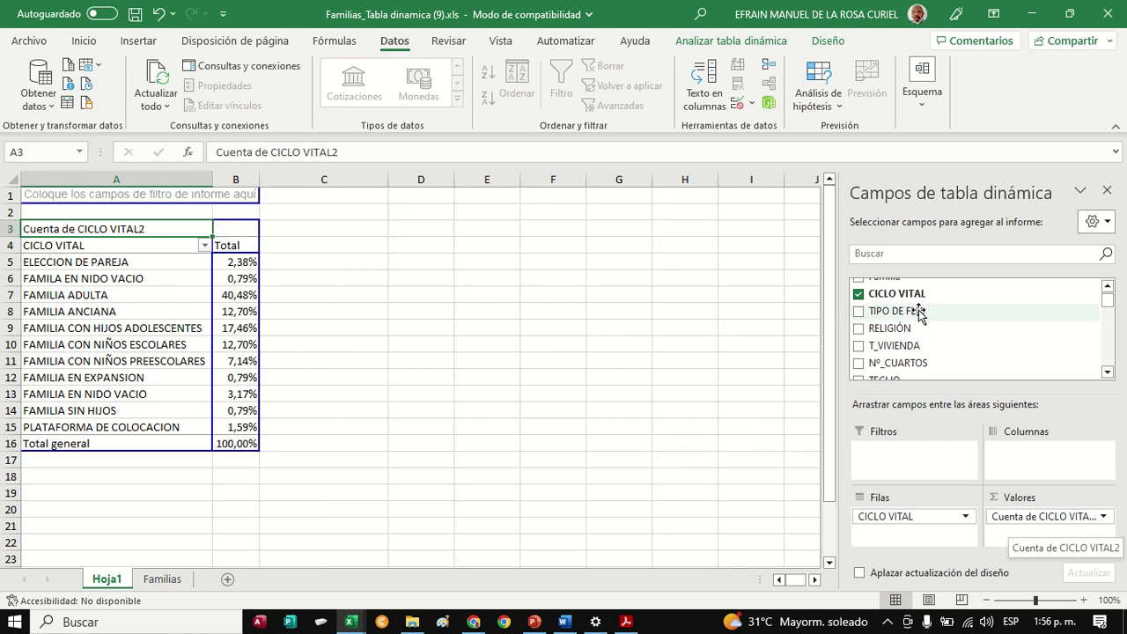
{"action": "left_click_drag", "start_coordinate": [912, 297], "coordinate": [1037, 530]}
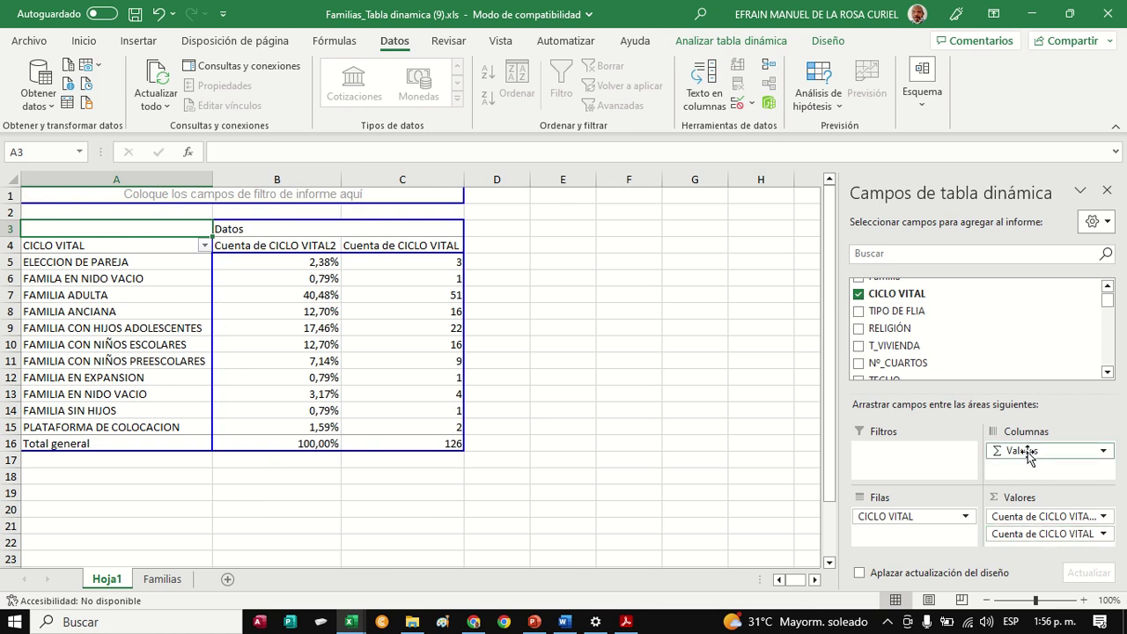
{"action": "left_click", "coordinate": [291, 245]}
{"action": "left_click", "coordinate": [400, 246]}
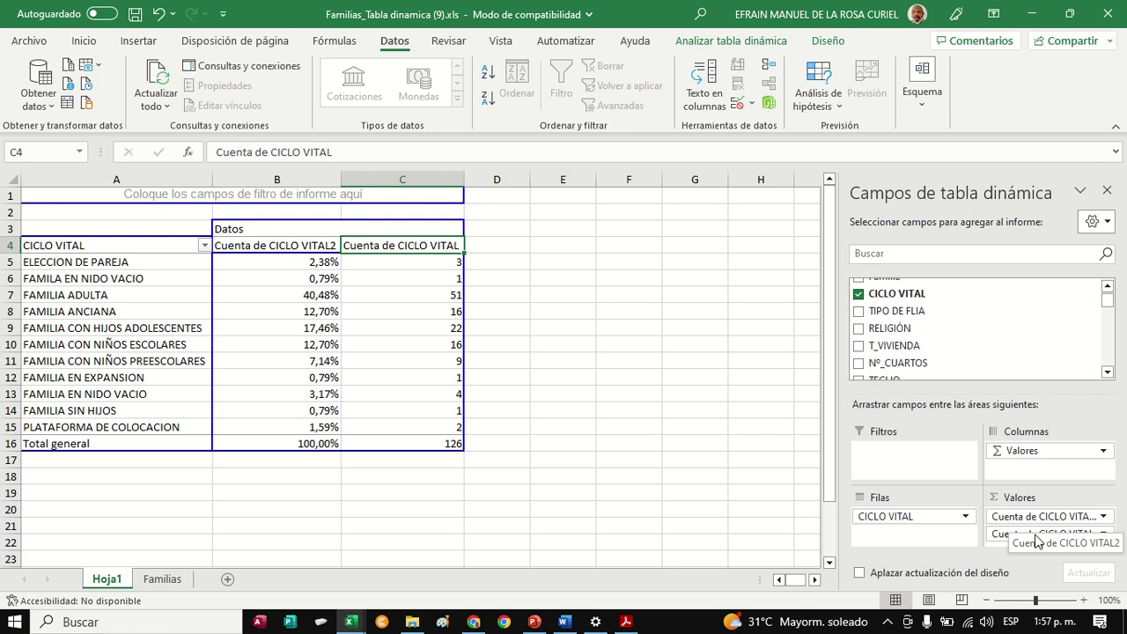
{"action": "mouse_move", "coordinate": [1036, 540]}
{"action": "left_mouse_down"}
{"action": "mouse_move", "coordinate": [917, 522]}
{"action": "mouse_move", "coordinate": [1007, 437]}
{"action": "mouse_move", "coordinate": [1039, 524]}
{"action": "left_mouse_up"}
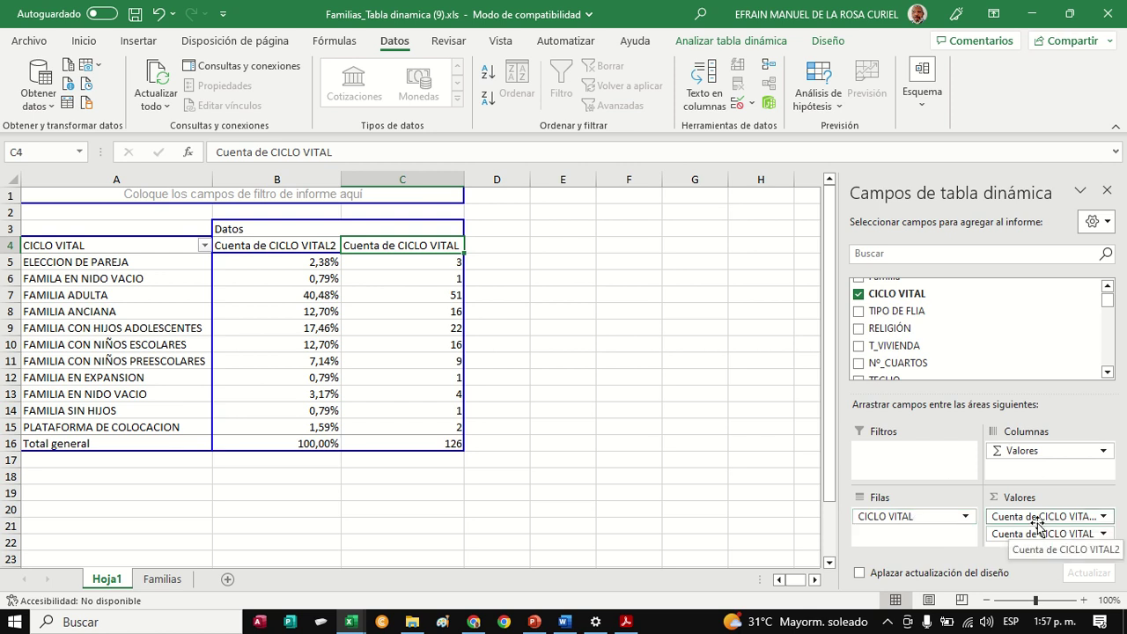
Empty the PivotTable by removing CICLO VITAL from the rows and both CICLO VITAL counts from the values
{"action": "left_click", "coordinate": [906, 518]}
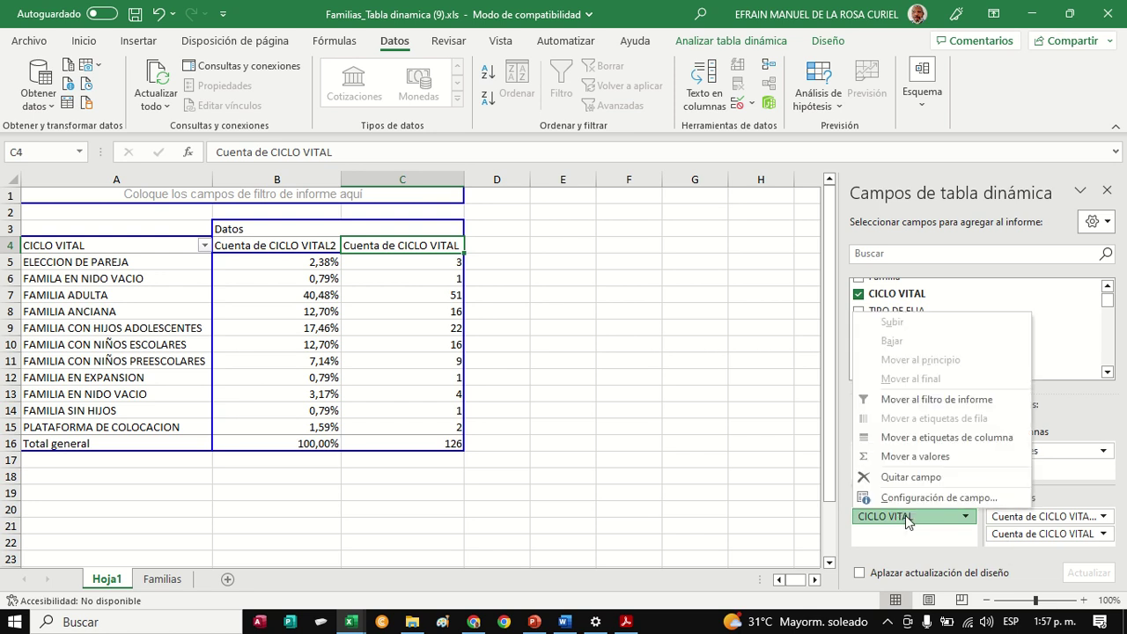
{"action": "left_click", "coordinate": [904, 542]}
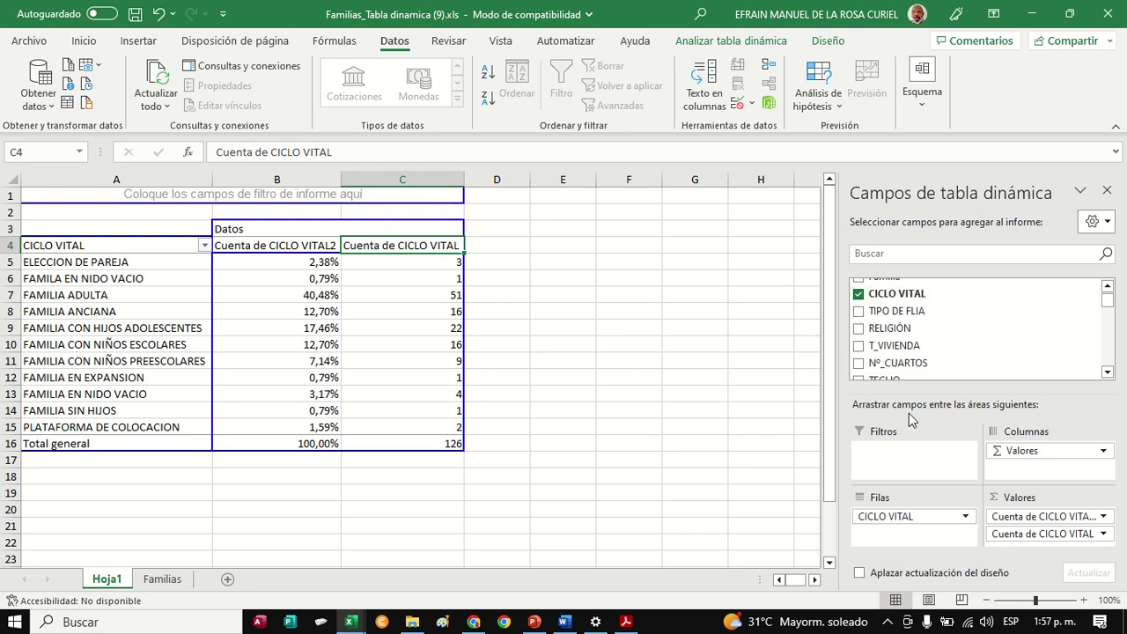
{"action": "left_click_drag", "start_coordinate": [904, 520], "coordinate": [757, 412]}
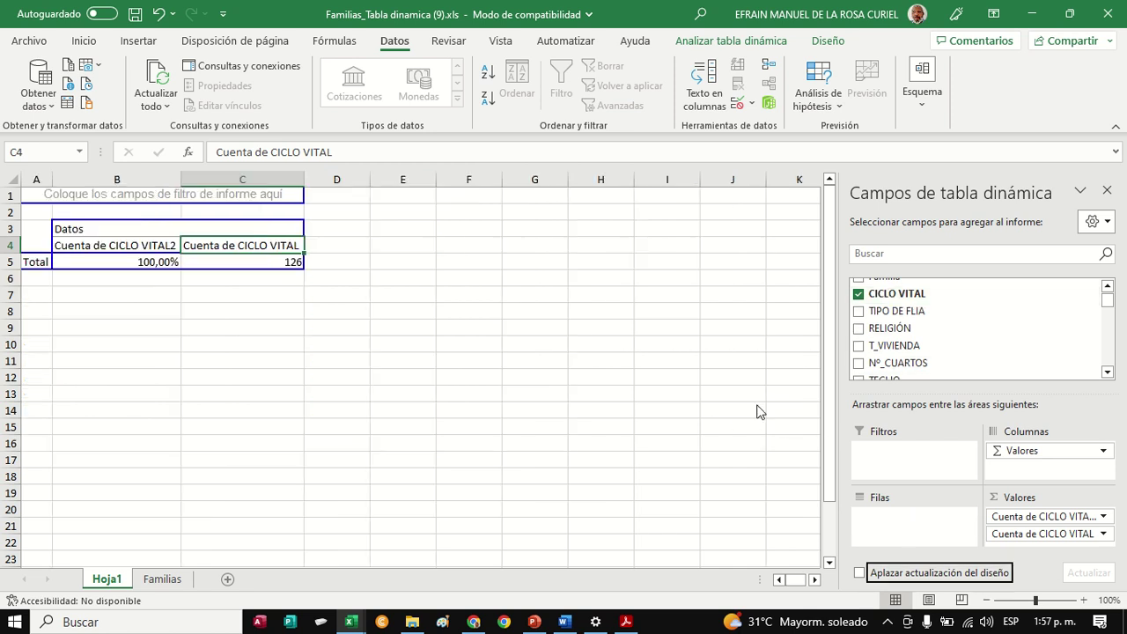
{"action": "left_click_drag", "start_coordinate": [1026, 517], "coordinate": [787, 446]}
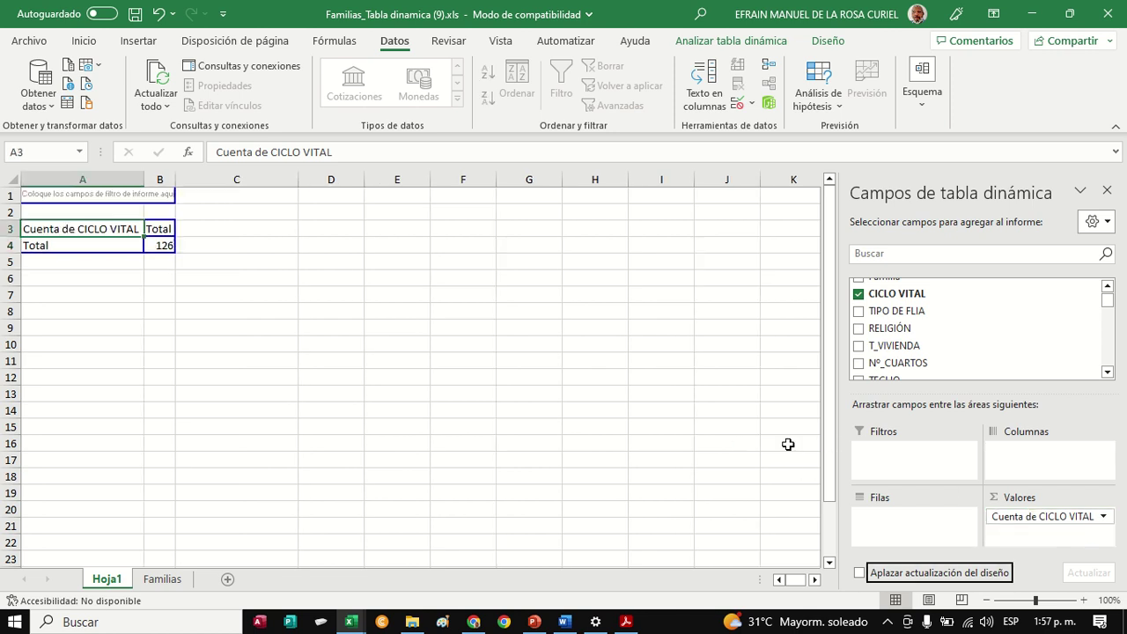
{"action": "left_click_drag", "start_coordinate": [1008, 525], "coordinate": [783, 484]}
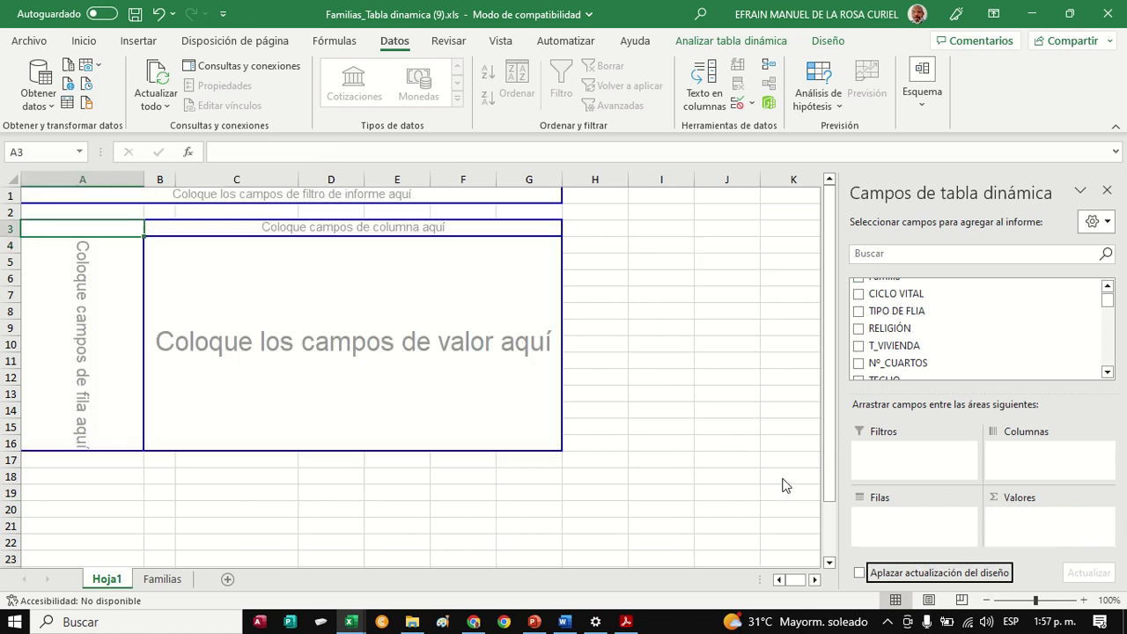
Place CICLO VITAL in both the columns and the values, and examine the horizontal layout as far as Total general
{"action": "left_click_drag", "start_coordinate": [881, 304], "coordinate": [1014, 466]}
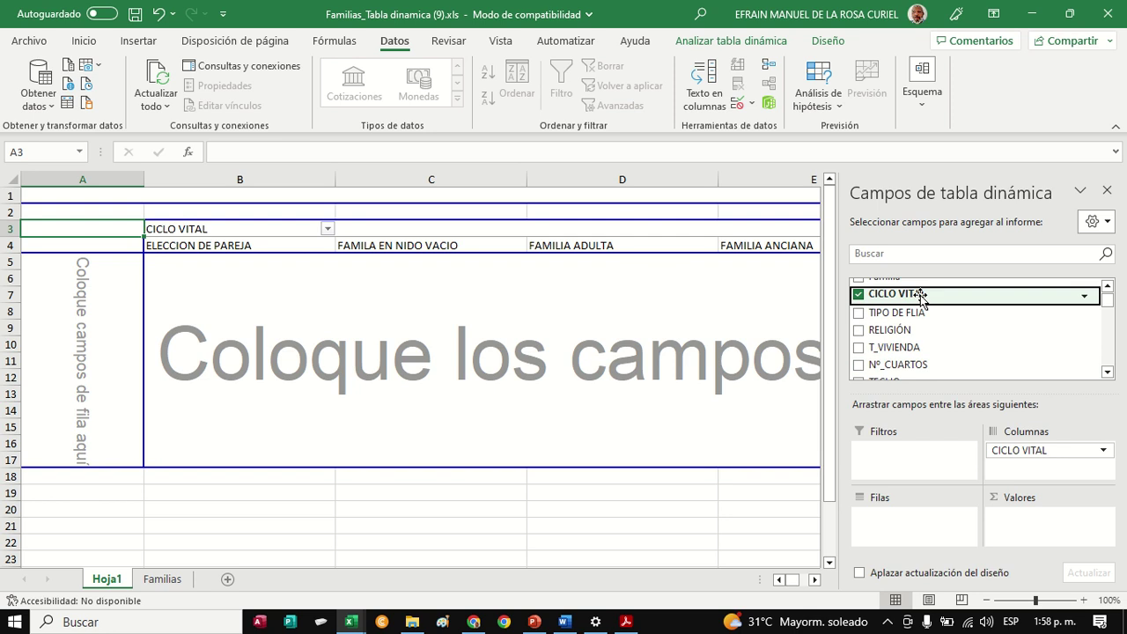
{"action": "left_click_drag", "start_coordinate": [920, 296], "coordinate": [1036, 531]}
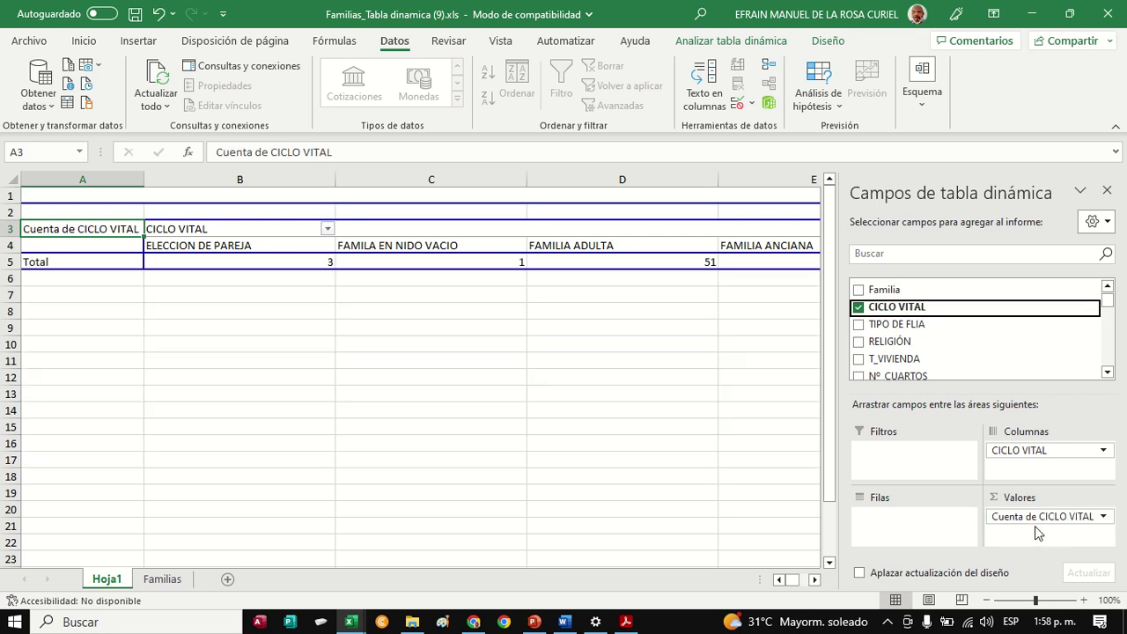
{"action": "left_click_drag", "start_coordinate": [816, 581], "coordinate": [816, 581]}
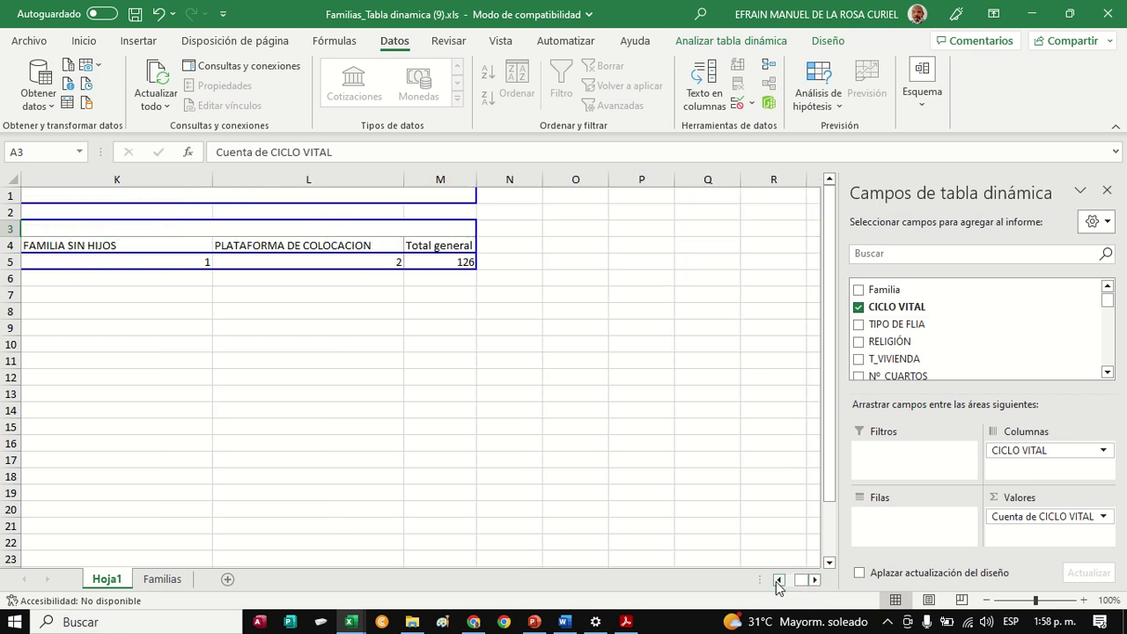
{"action": "left_click", "coordinate": [778, 581]}
{"action": "left_click_drag", "start_coordinate": [778, 581], "coordinate": [778, 581]}
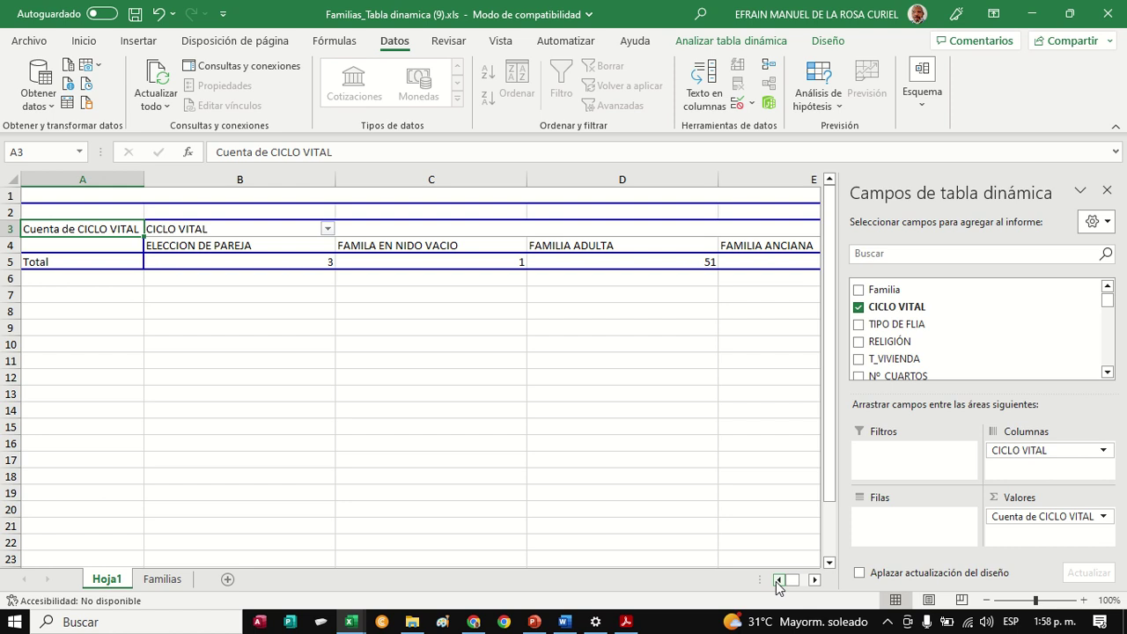
Undo the horizontal layout and field removals until CICLO VITAL is back in the rows with its count and percentage values
{"action": "left_click", "coordinate": [159, 12]}
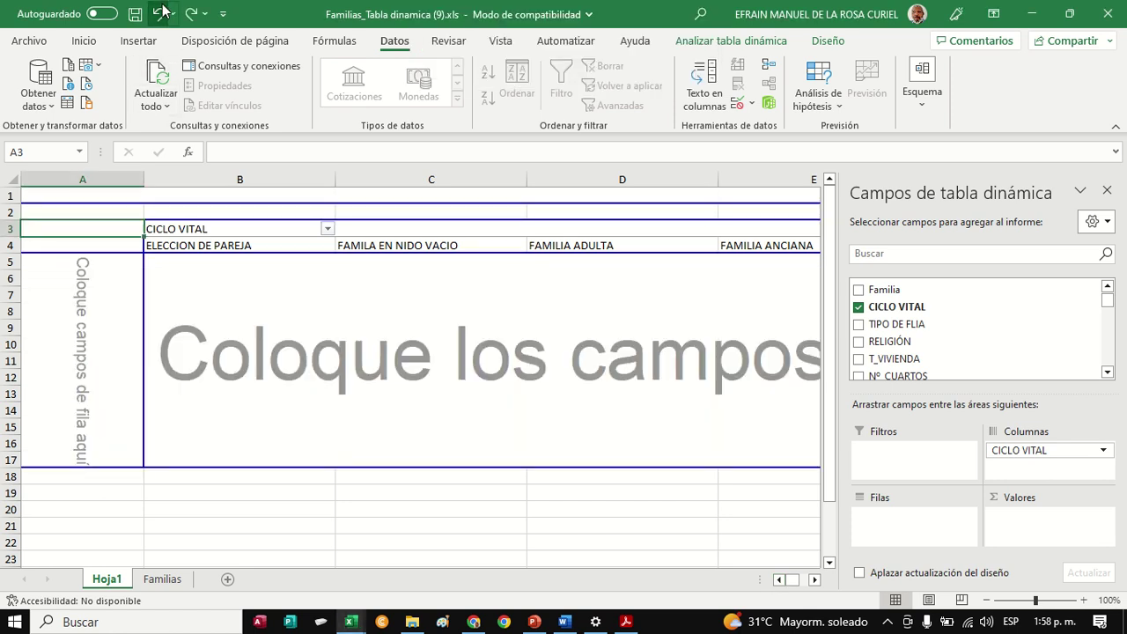
{"action": "left_click", "coordinate": [161, 11]}
{"action": "left_click", "coordinate": [161, 10]}
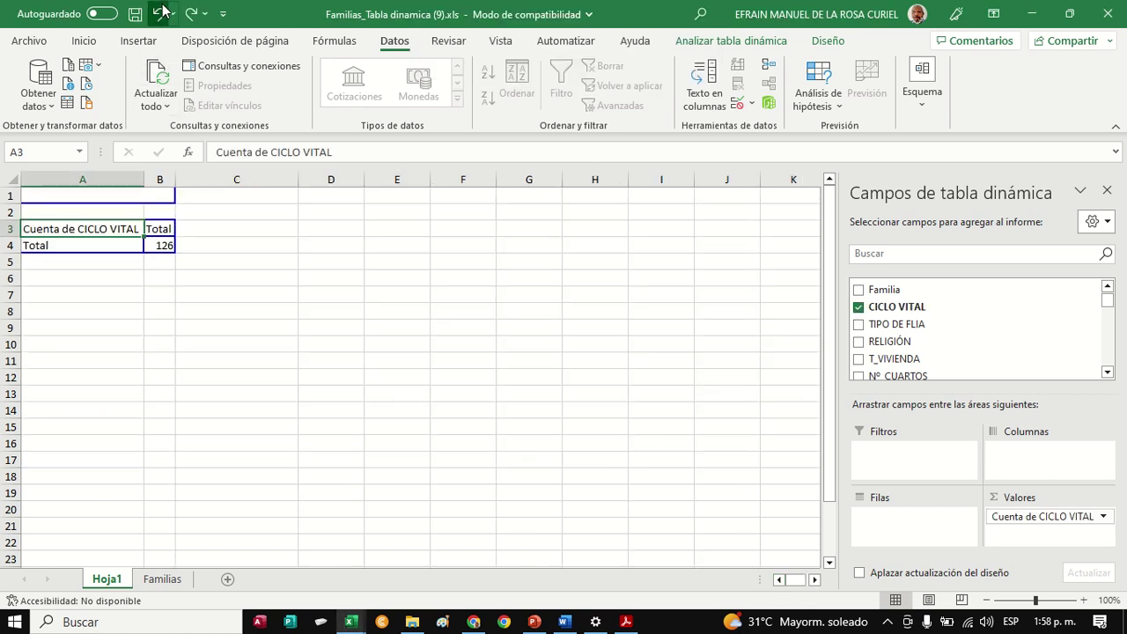
{"action": "left_click", "coordinate": [161, 11]}
{"action": "left_click", "coordinate": [161, 11]}
{"action": "left_click", "coordinate": [161, 10]}
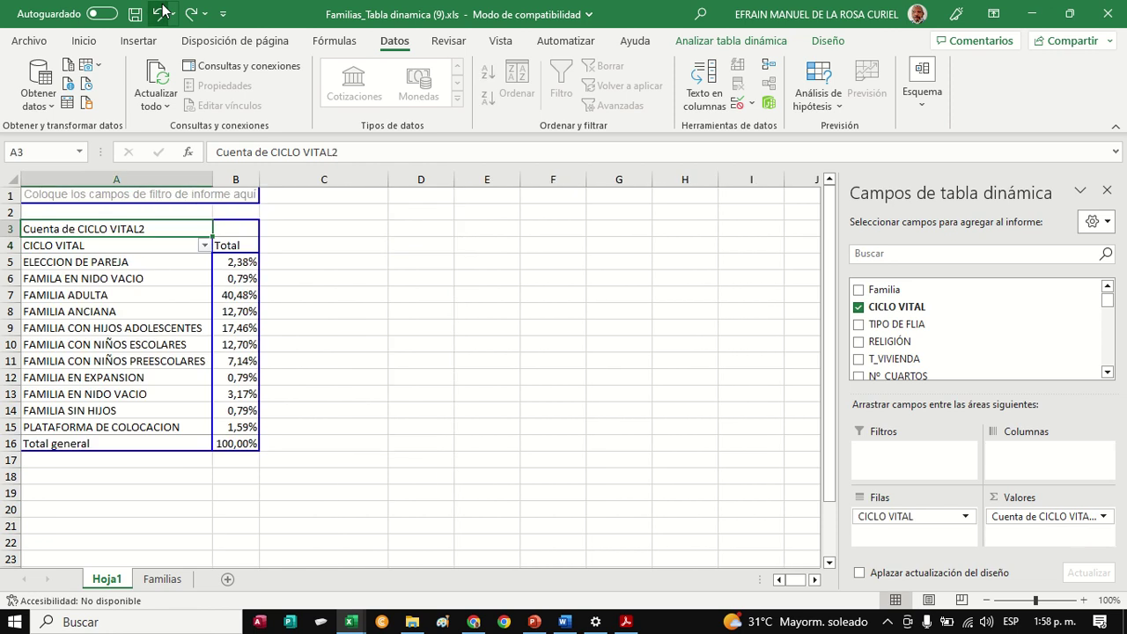
{"action": "left_click", "coordinate": [162, 10]}
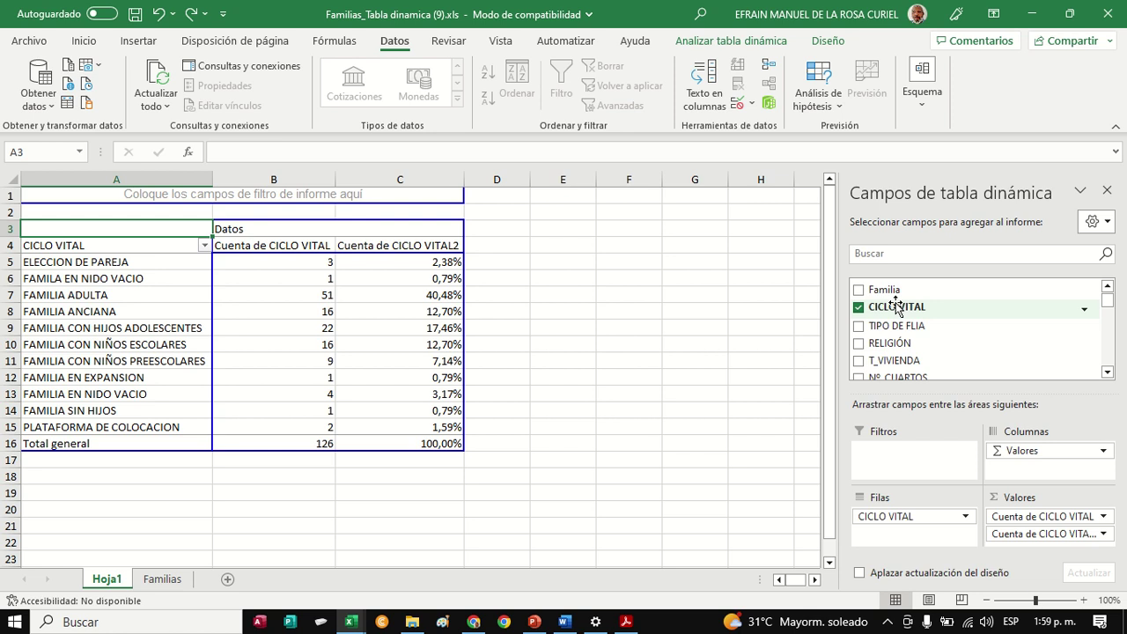
Try CICLO VITAL as a report filter, then return it to the rows
{"action": "left_click_drag", "start_coordinate": [896, 306], "coordinate": [907, 467]}
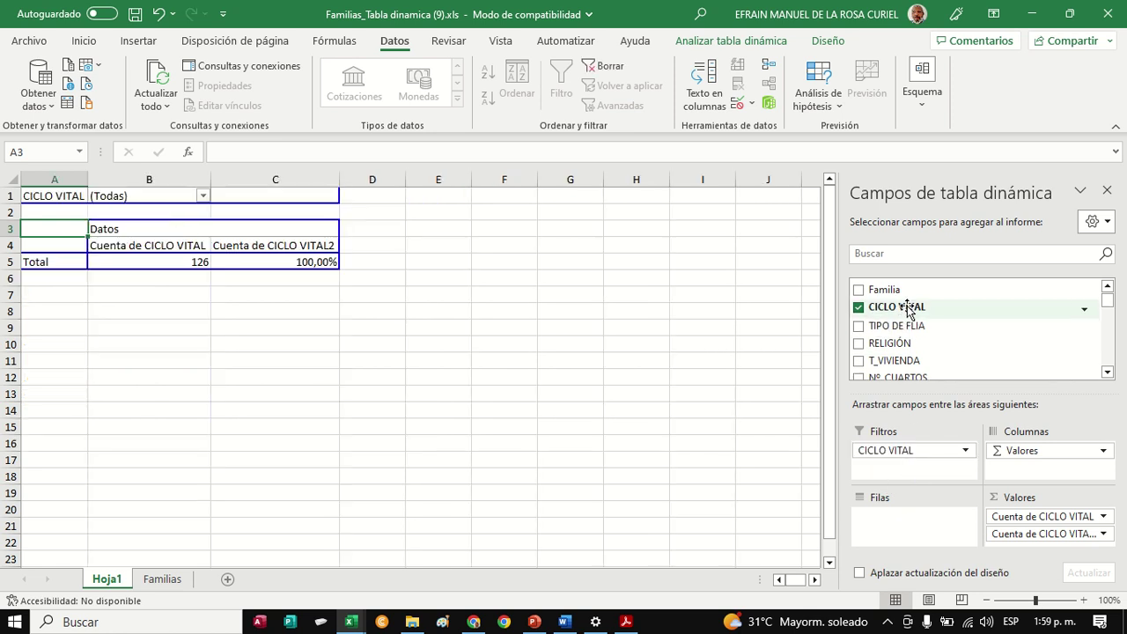
{"action": "left_click_drag", "start_coordinate": [907, 304], "coordinate": [910, 533]}
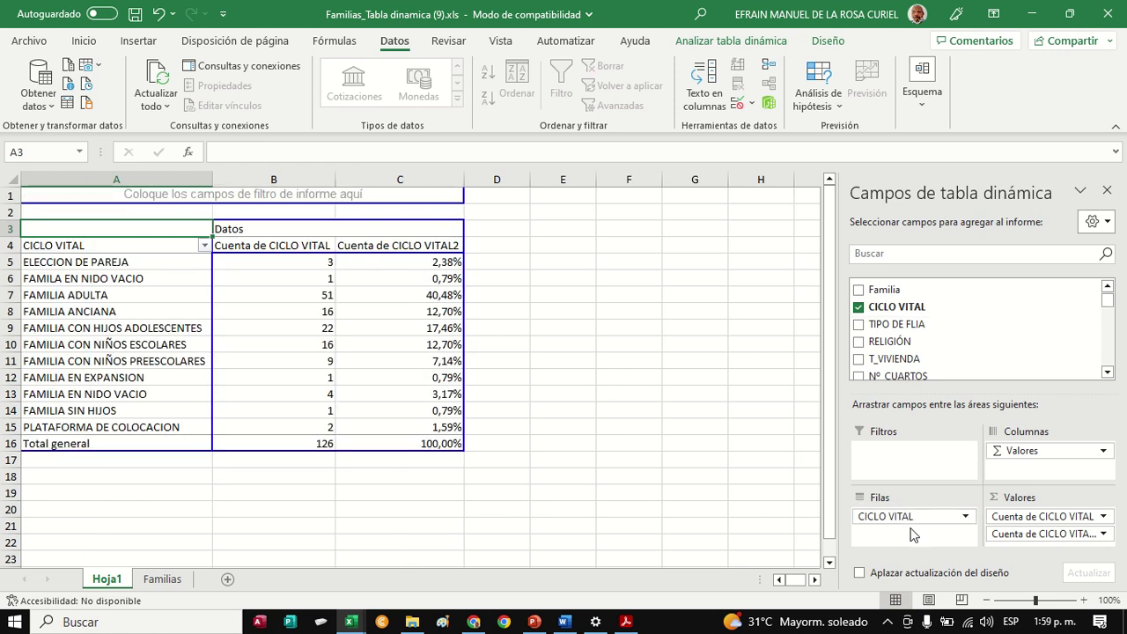
Filter the CICLO VITAL row labels to only FAMILA EN NIDO VACIO and FAMILIA ANCIANA
{"action": "left_click", "coordinate": [204, 246]}
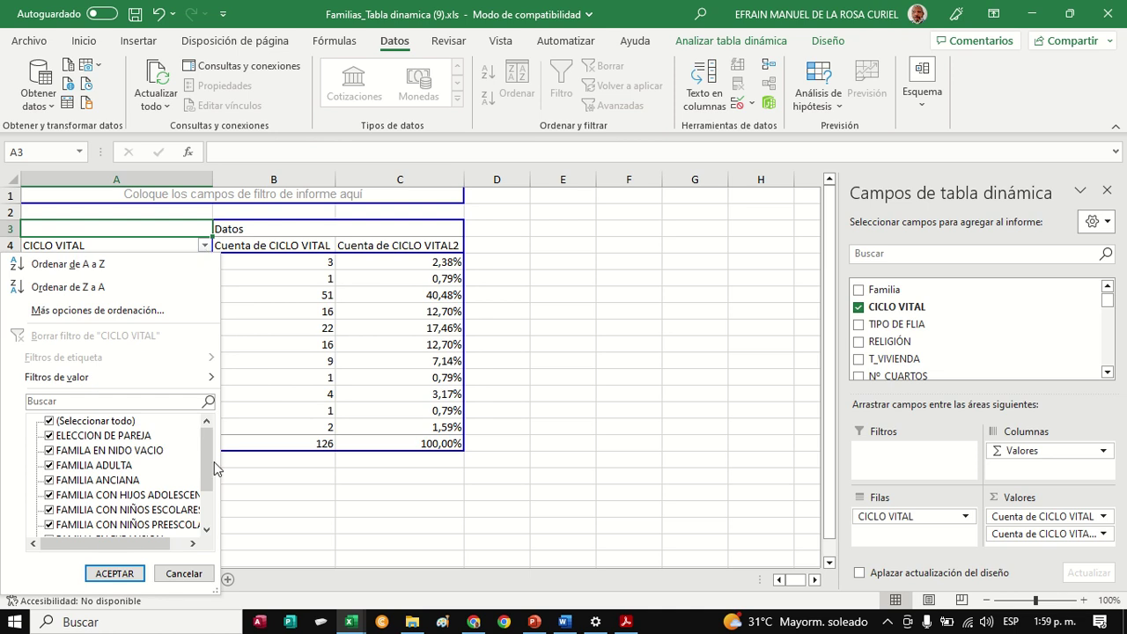
{"action": "mouse_move", "coordinate": [208, 463]}
{"action": "left_mouse_down"}
{"action": "mouse_move", "coordinate": [208, 546]}
{"action": "mouse_move", "coordinate": [207, 450]}
{"action": "left_mouse_up"}
{"action": "left_click", "coordinate": [49, 421]}
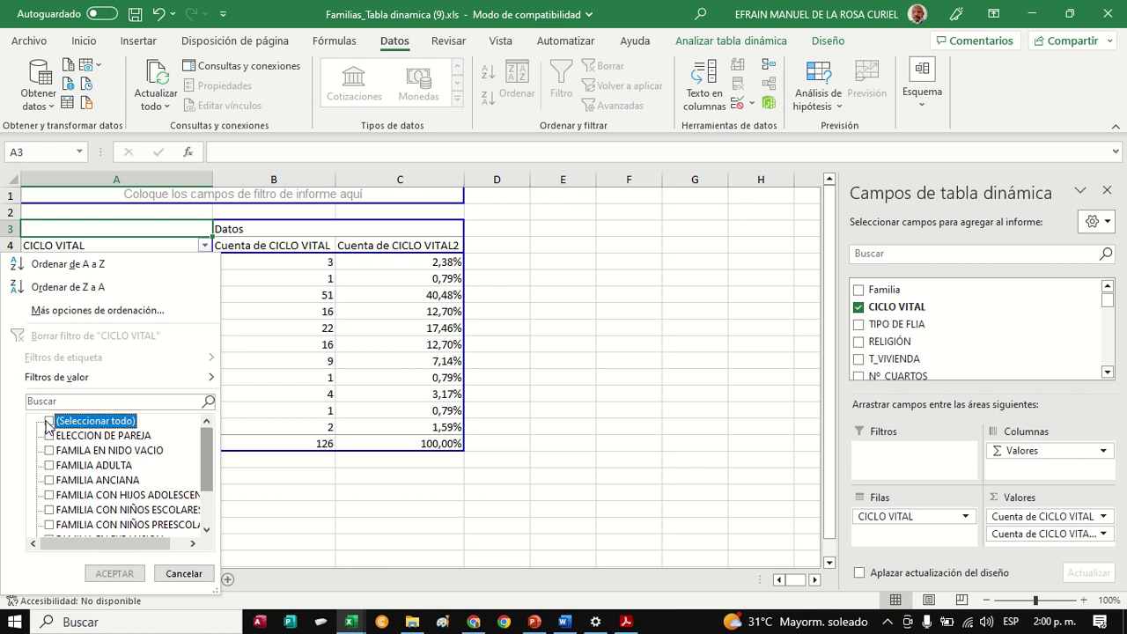
{"action": "left_click", "coordinate": [51, 450]}
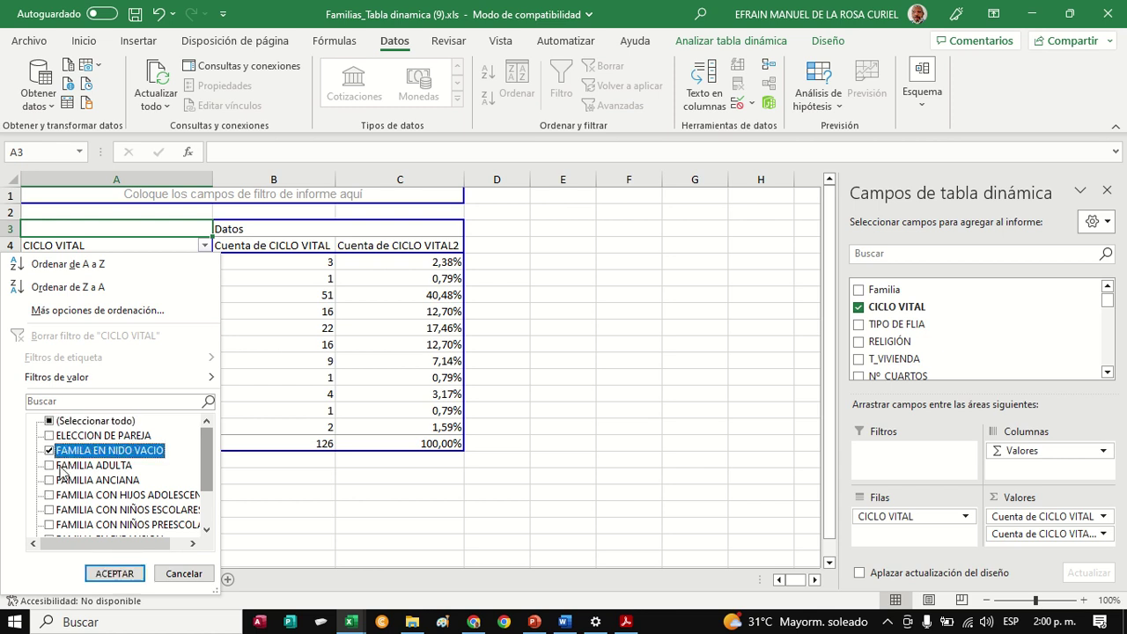
{"action": "left_click", "coordinate": [49, 479]}
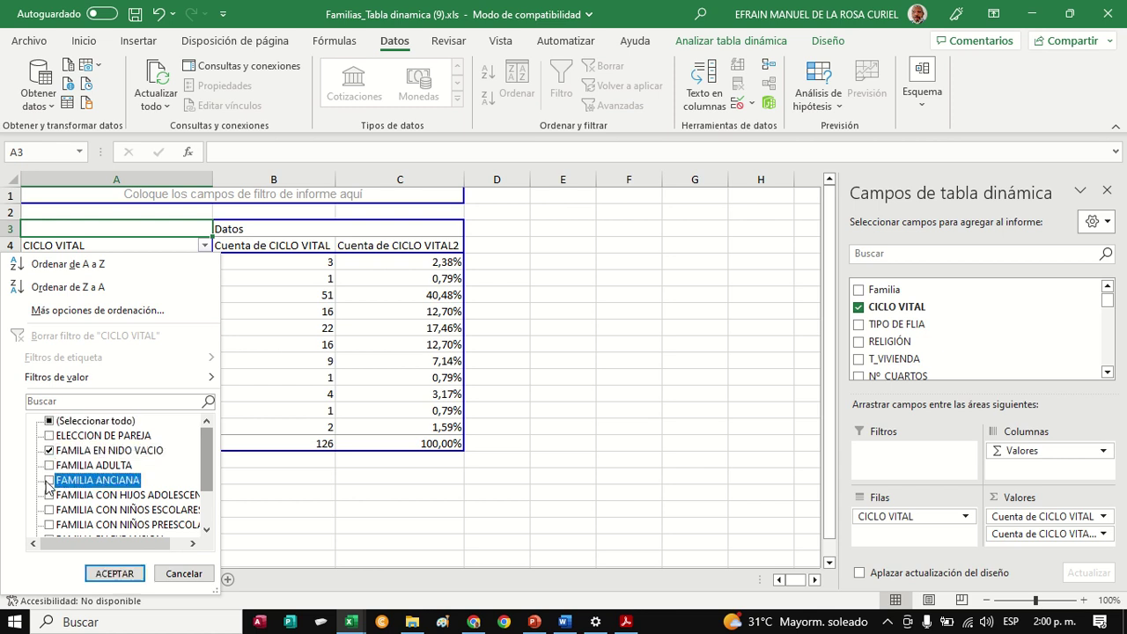
{"action": "left_click", "coordinate": [114, 573]}
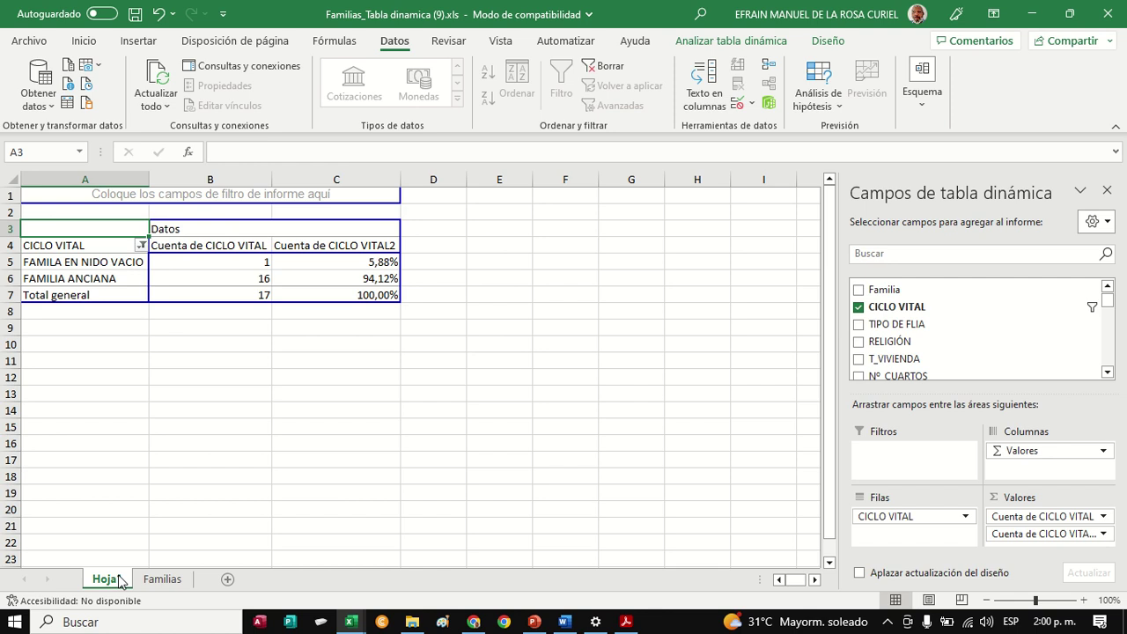
Select all items again in the CICLO VITAL row filter to show every category
{"action": "left_click", "coordinate": [142, 245]}
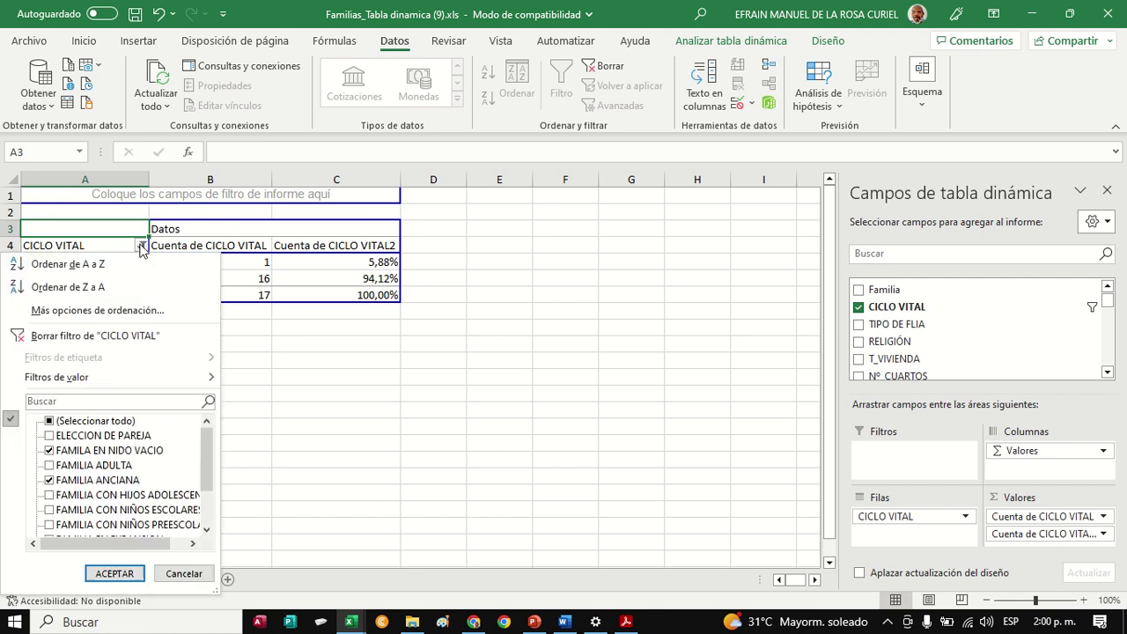
{"action": "left_click", "coordinate": [50, 422]}
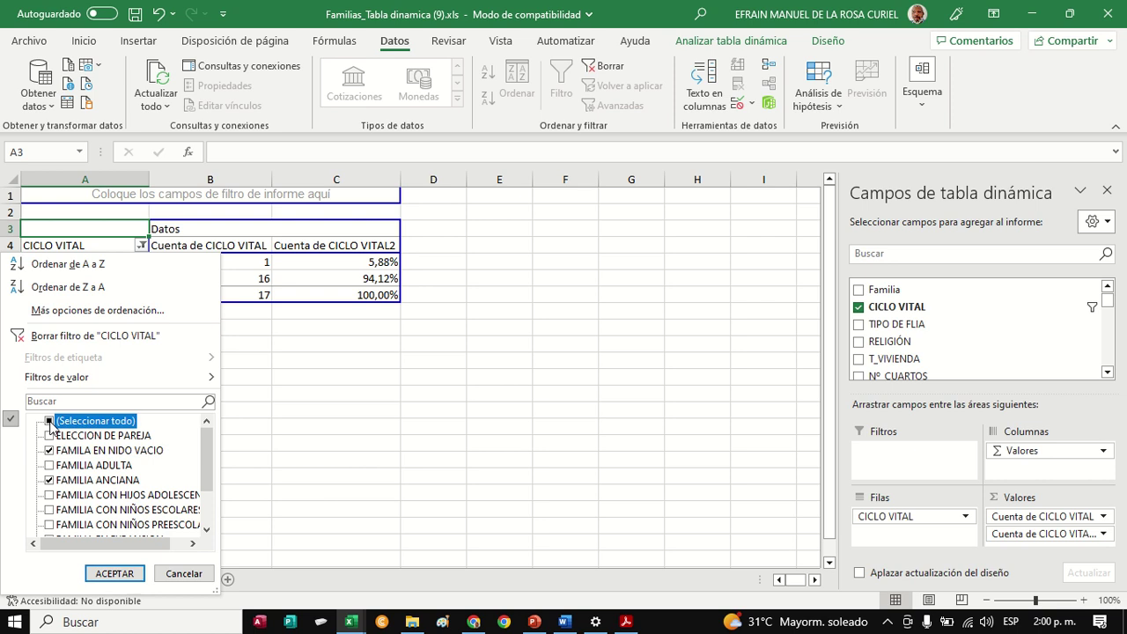
{"action": "left_click", "coordinate": [113, 573]}
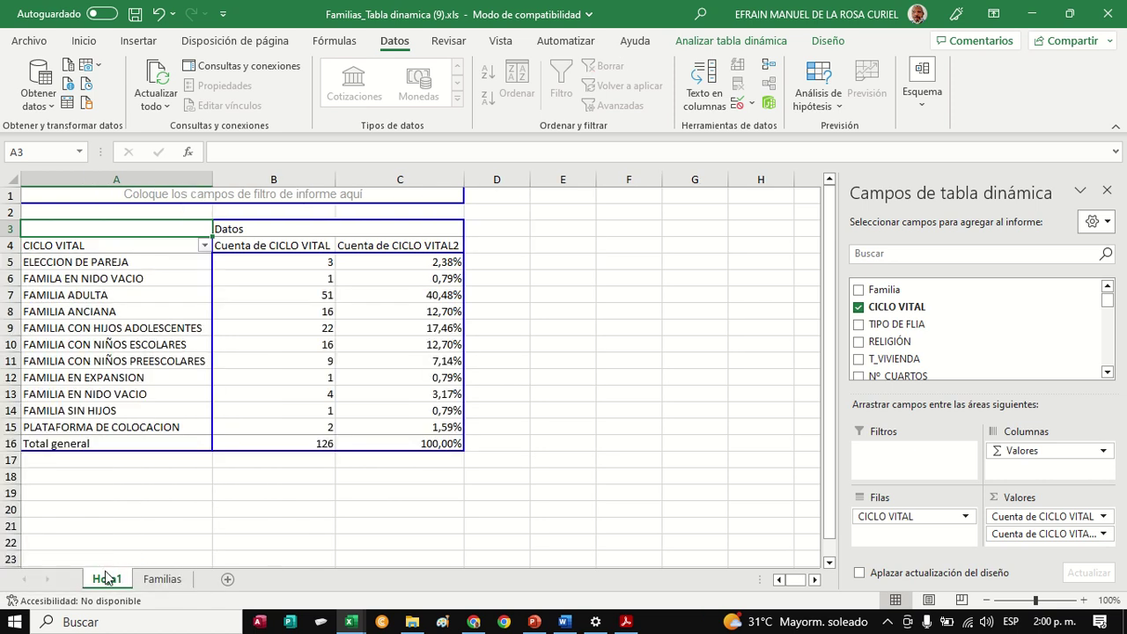
{"action": "left_click", "coordinate": [205, 250]}
{"action": "left_click", "coordinate": [205, 249]}
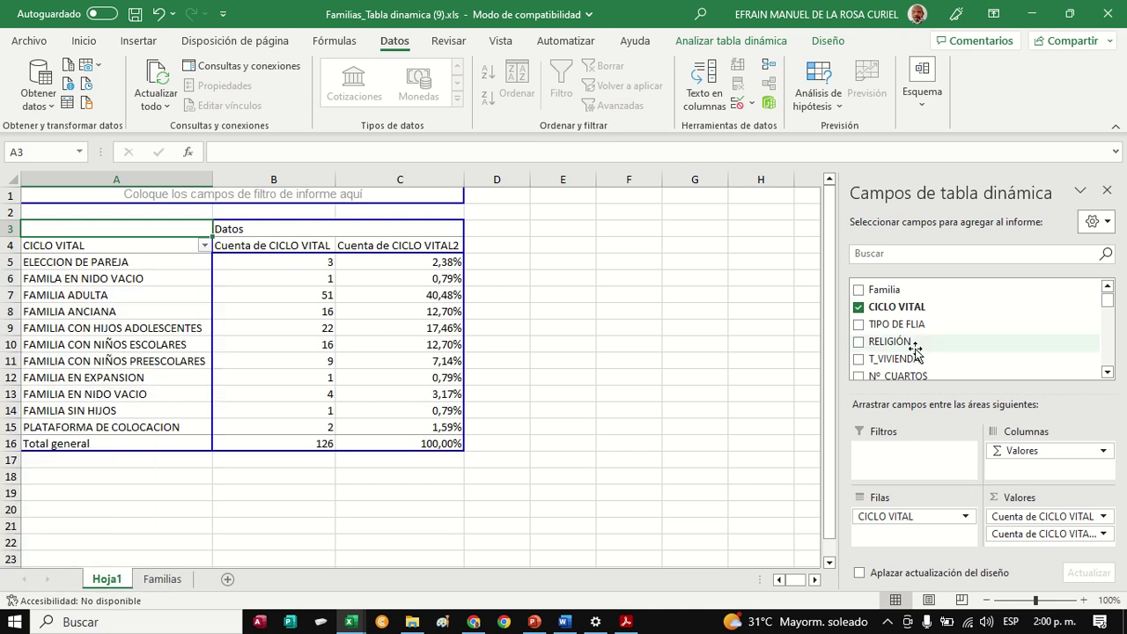
Add RELIGIÓN to the PivotTable as a report filter
{"action": "left_click_drag", "start_coordinate": [909, 343], "coordinate": [910, 469]}
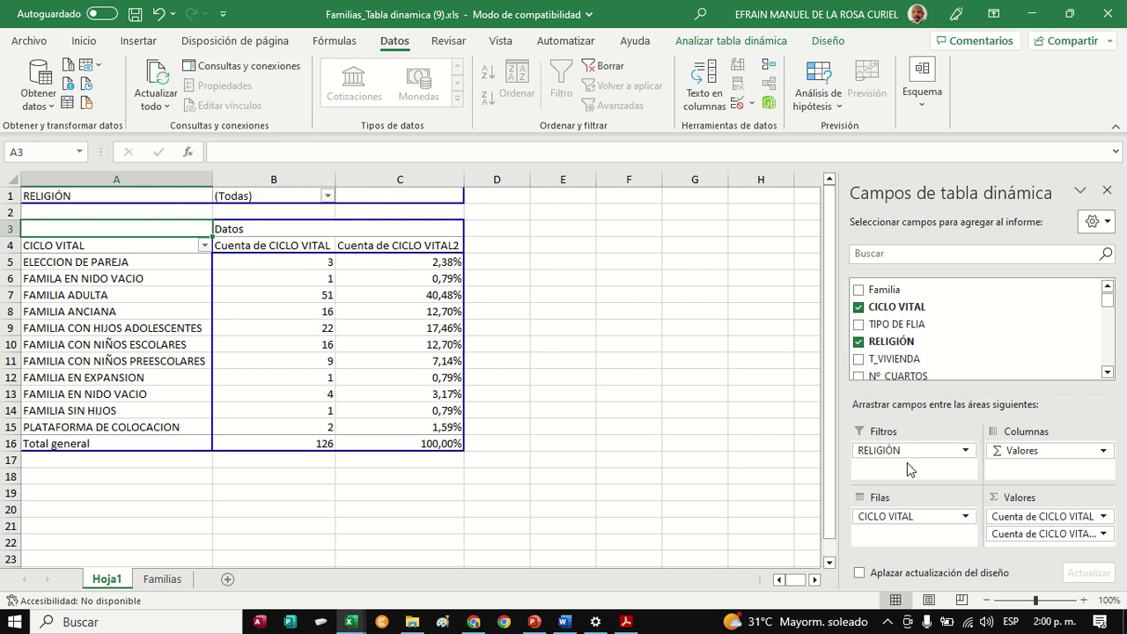
{"action": "left_click", "coordinate": [966, 451]}
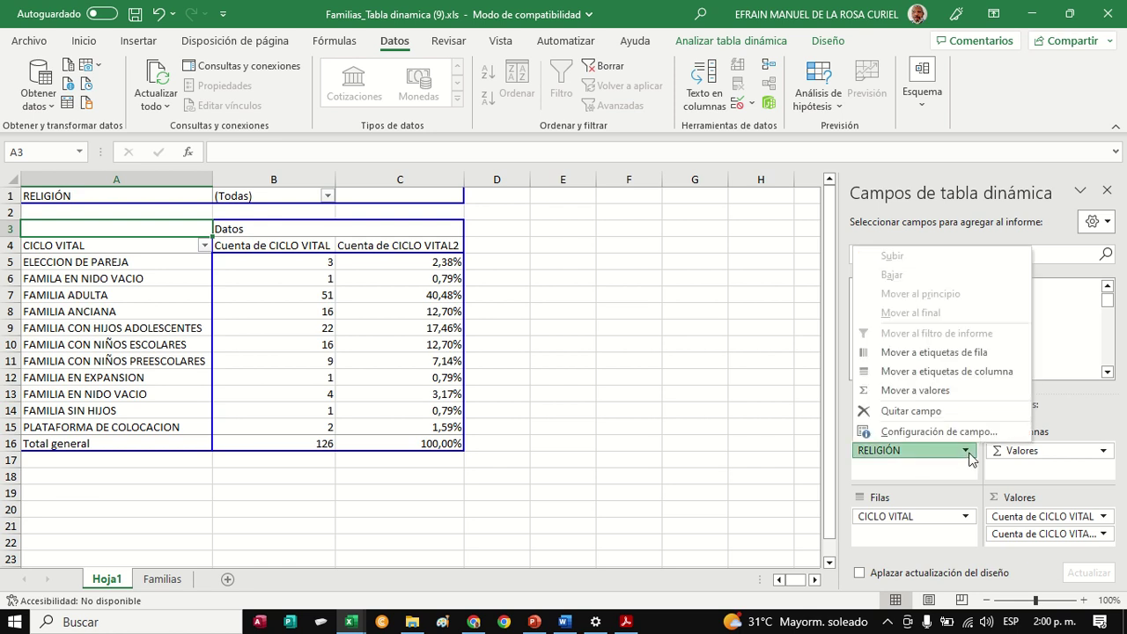
{"action": "left_click", "coordinate": [937, 471]}
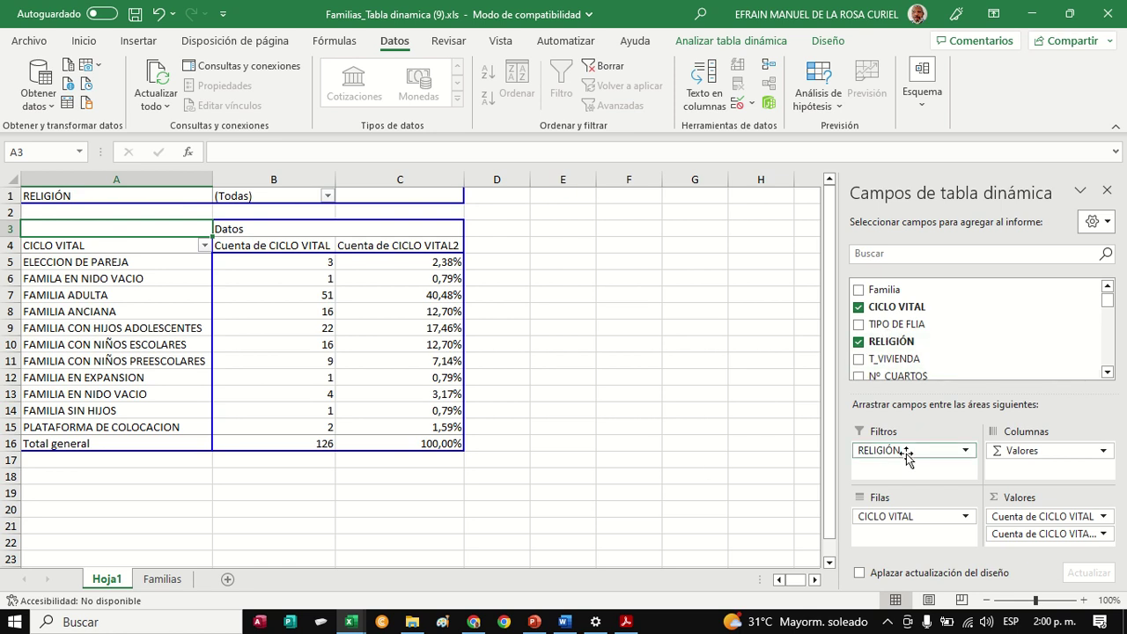
Enable multiple item selection in the RELIGIÓN report filter and keep only CATOLICA
{"action": "left_click", "coordinate": [328, 196]}
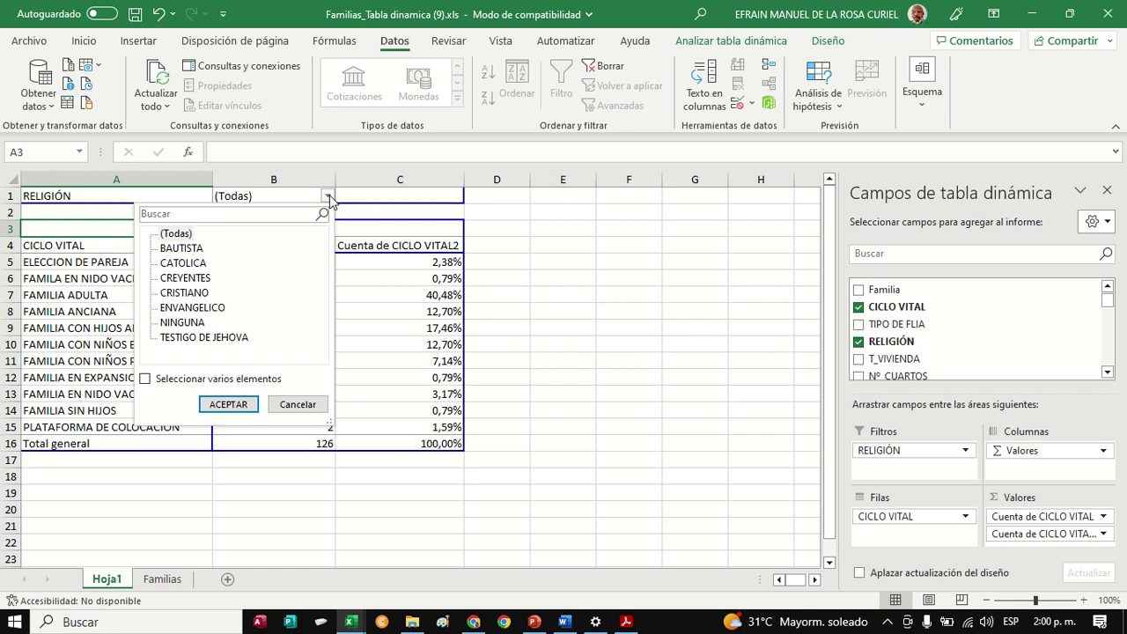
{"action": "left_click", "coordinate": [145, 379]}
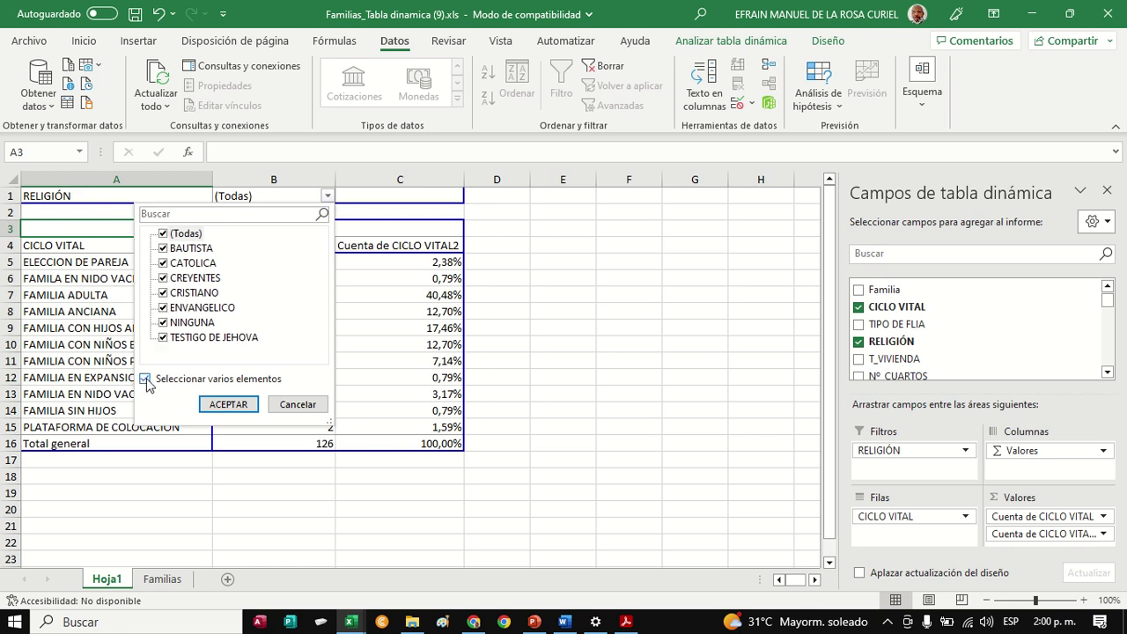
{"action": "left_click", "coordinate": [163, 234]}
{"action": "left_click", "coordinate": [162, 263]}
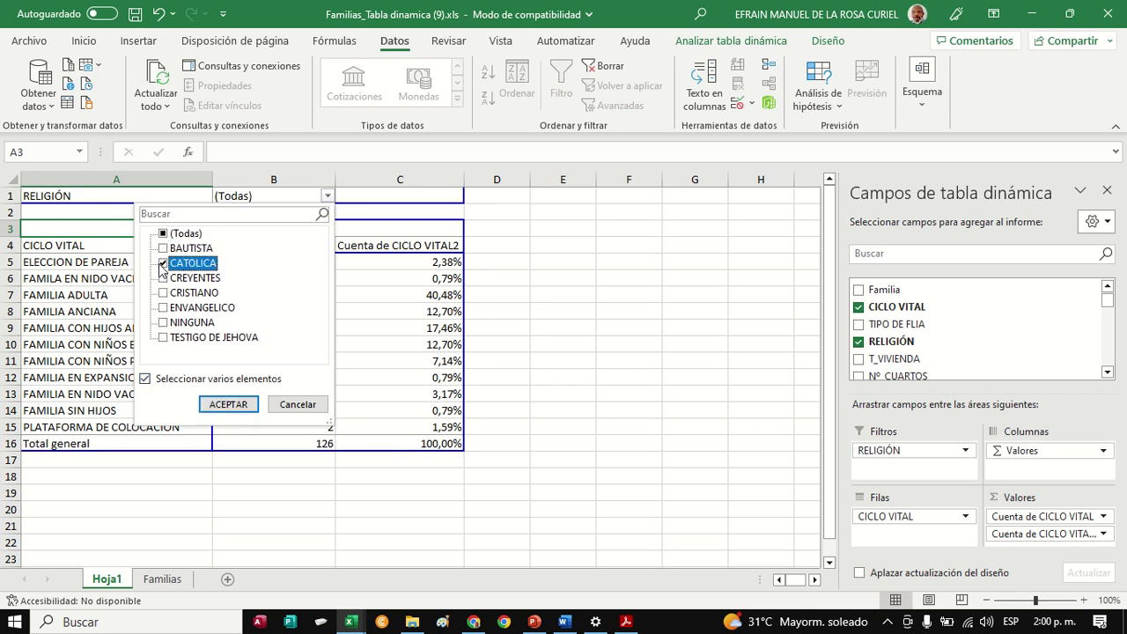
{"action": "left_click", "coordinate": [229, 404]}
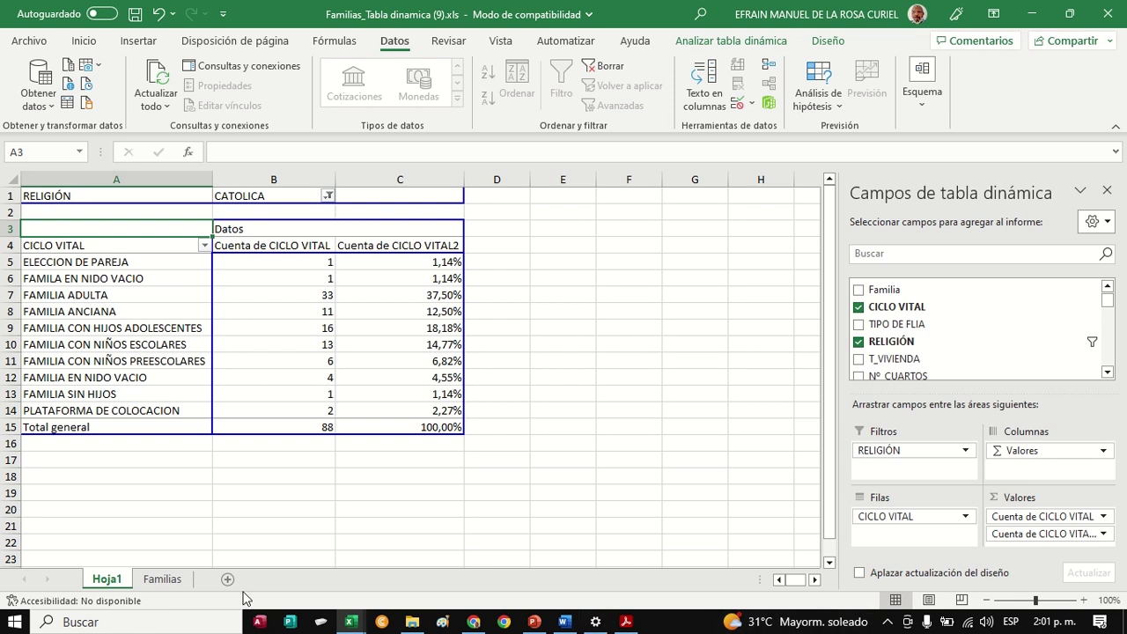
Filter the RELIGIÓN column of the source data on the Familias sheet to show only CATOLICA
{"action": "left_click", "coordinate": [162, 579]}
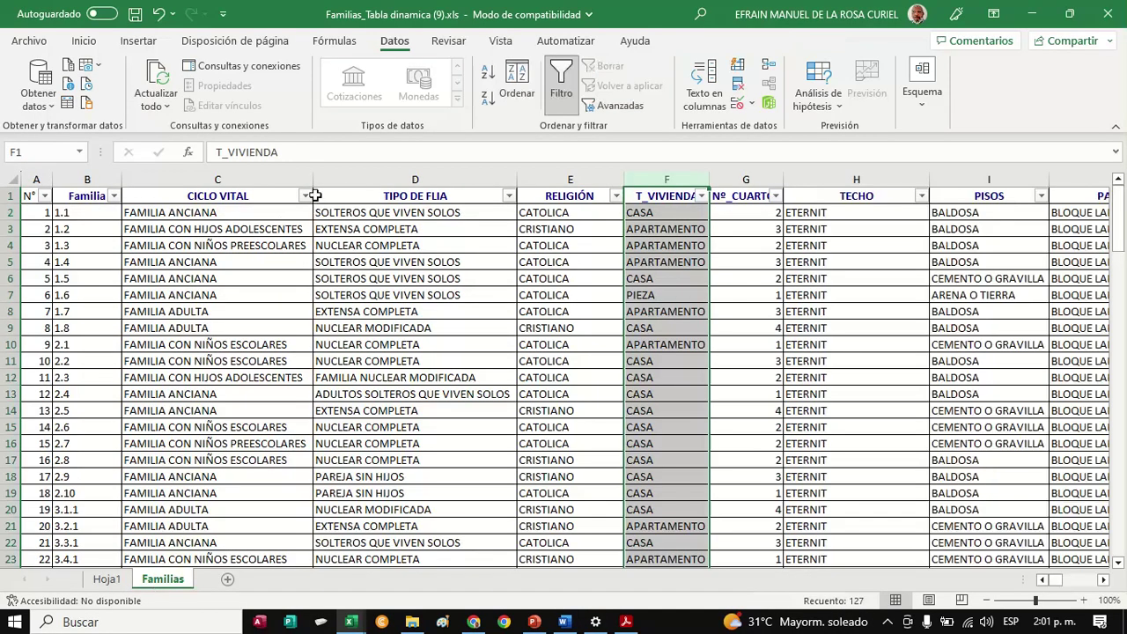
{"action": "left_click", "coordinate": [531, 295]}
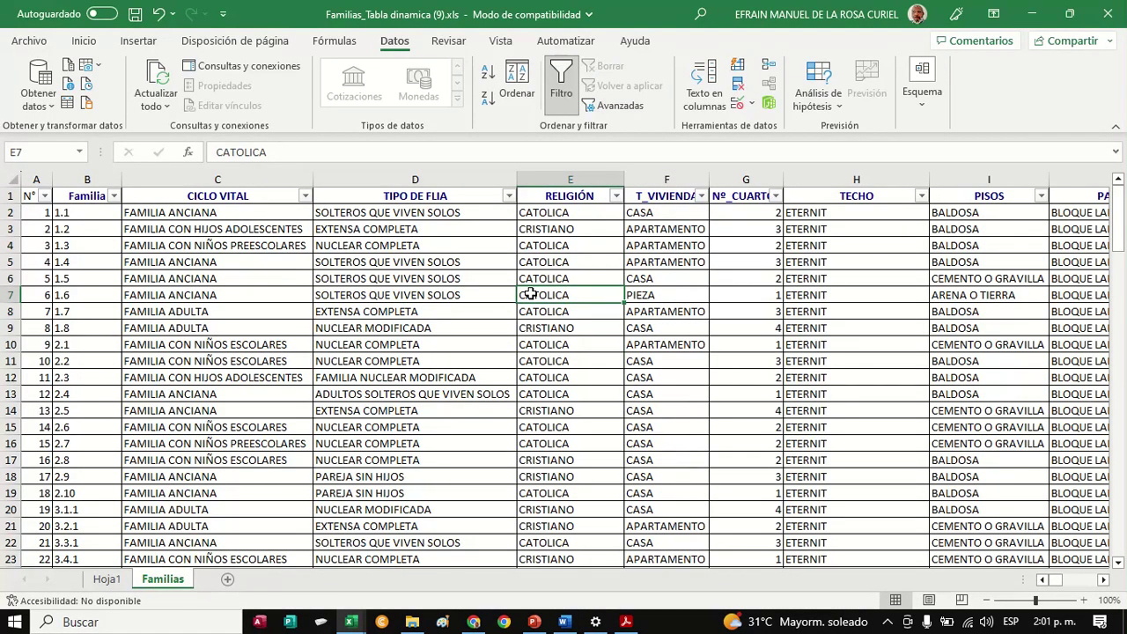
{"action": "left_click", "coordinate": [616, 196]}
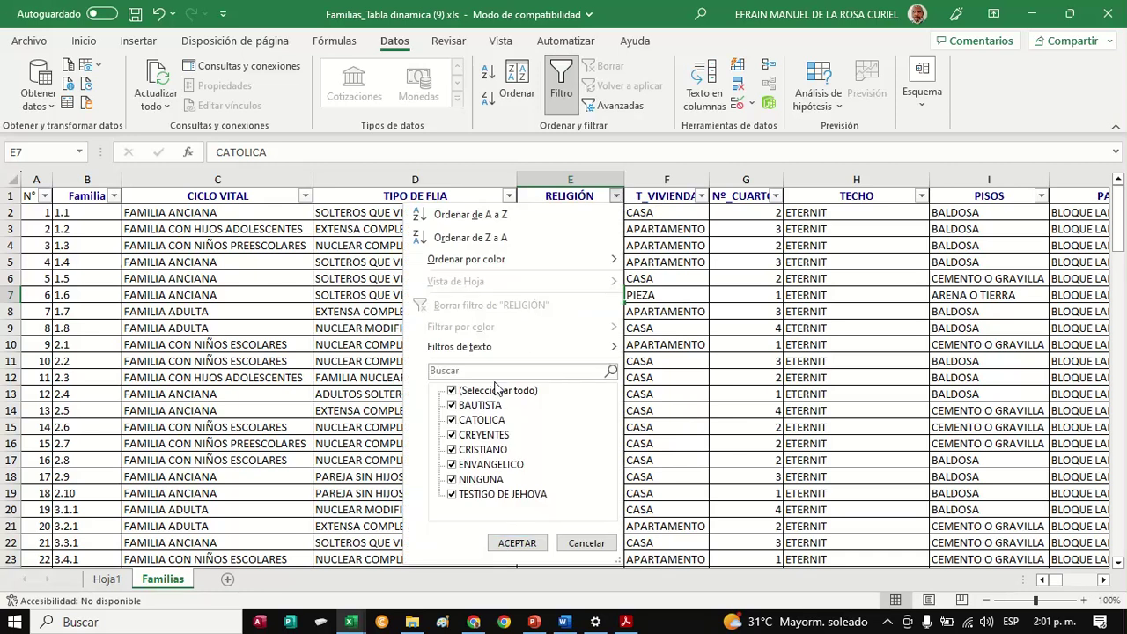
{"action": "left_click", "coordinate": [452, 420]}
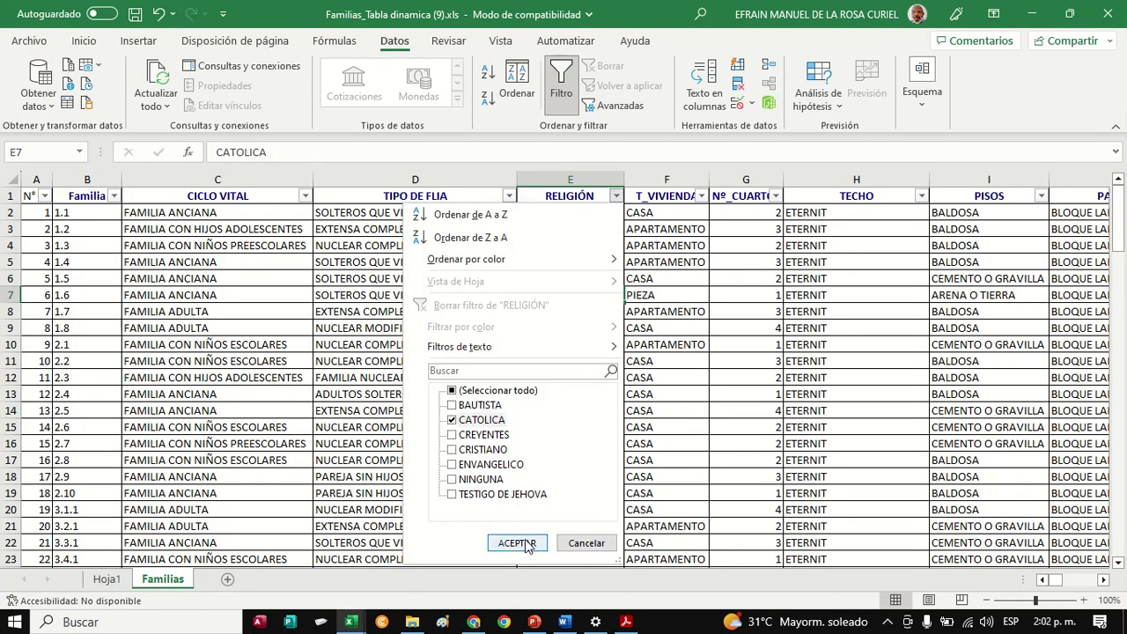
{"action": "left_click", "coordinate": [526, 544]}
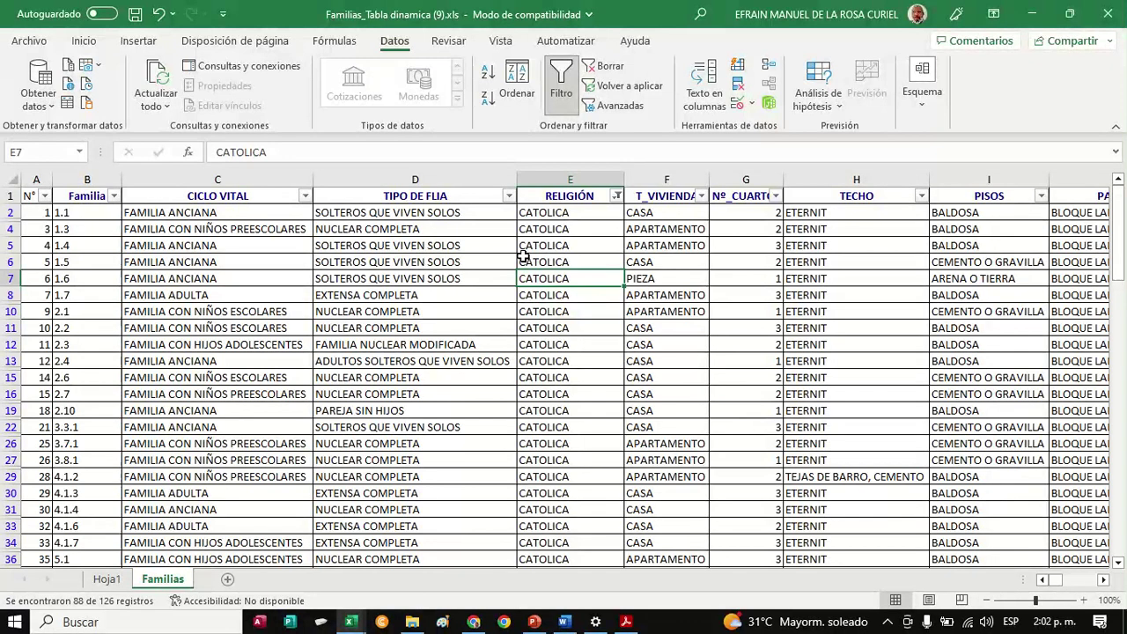
Compare the PivotTable on Hoja1 with the filtered records on the Familias sheet, ending on Hoja1
{"action": "left_click", "coordinate": [109, 579]}
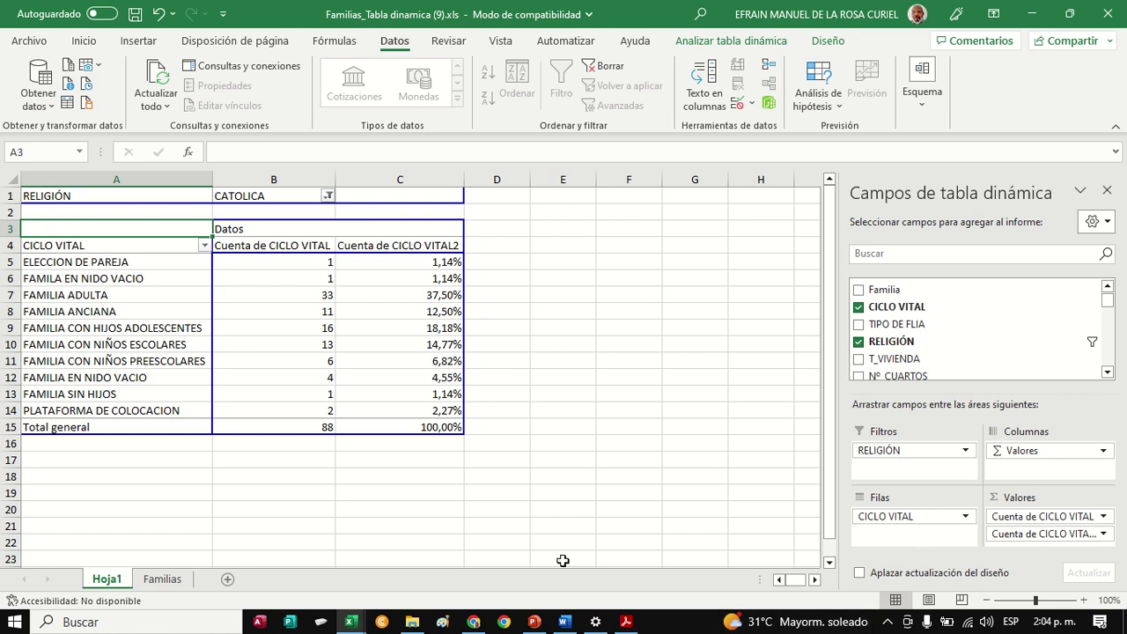
{"action": "left_click", "coordinate": [163, 579]}
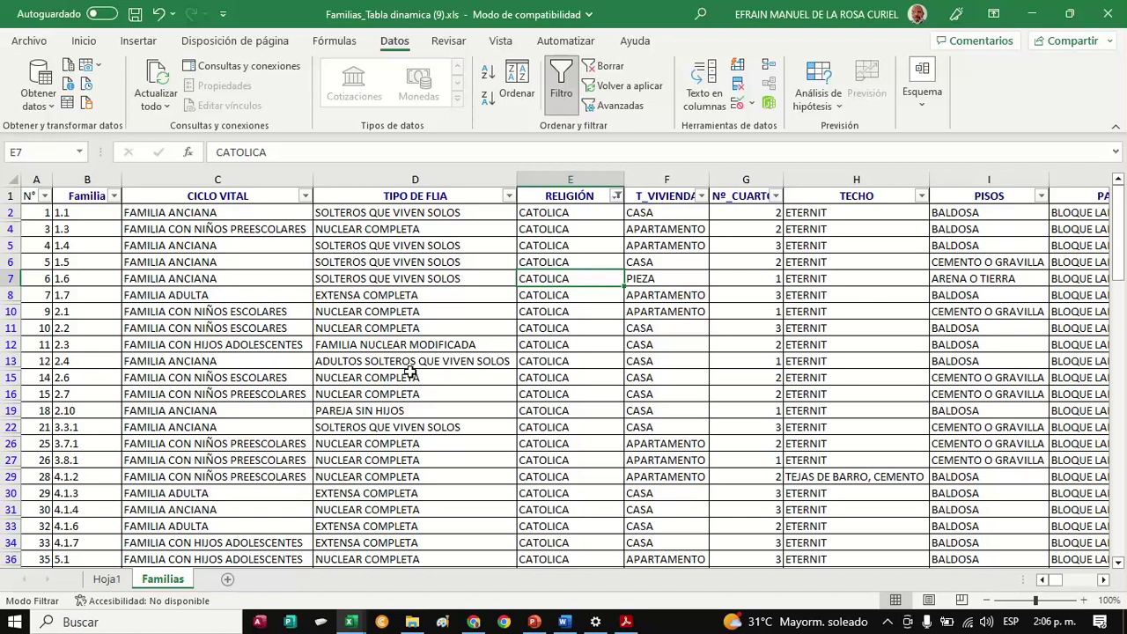
{"action": "left_click", "coordinate": [107, 580]}
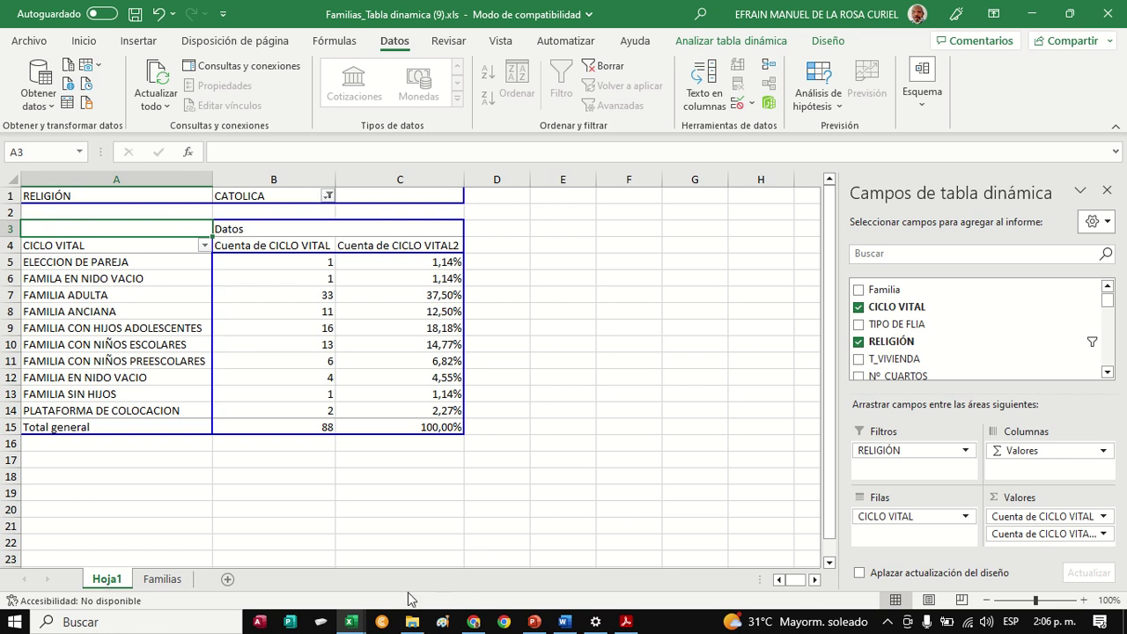
{"action": "left_click", "coordinate": [534, 622]}
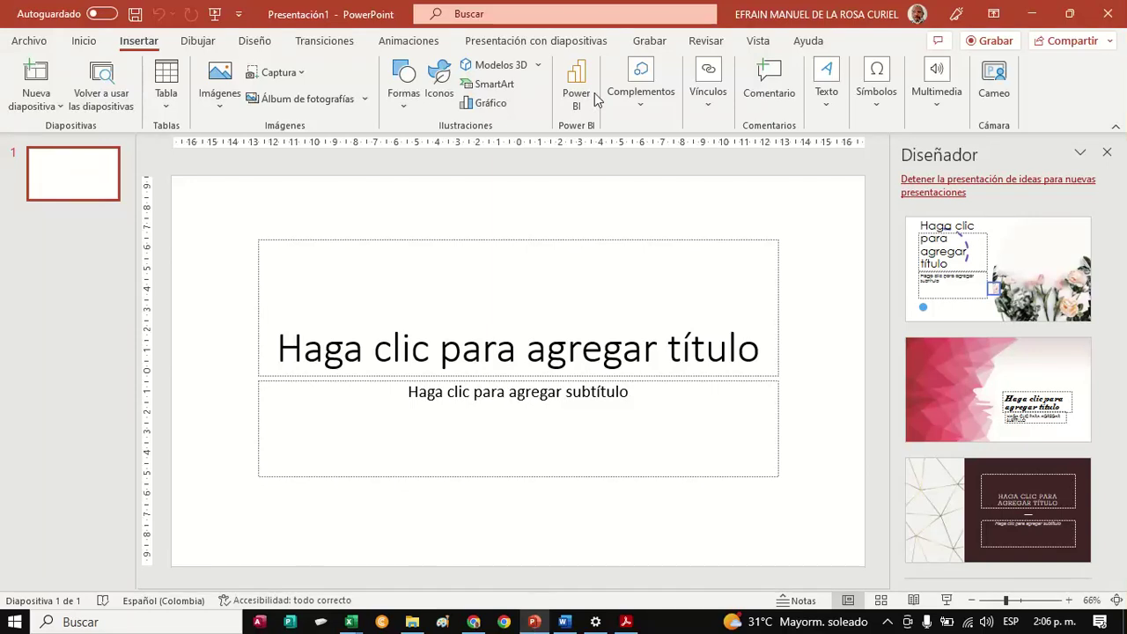
{"action": "key", "text": "alt+Tab"}
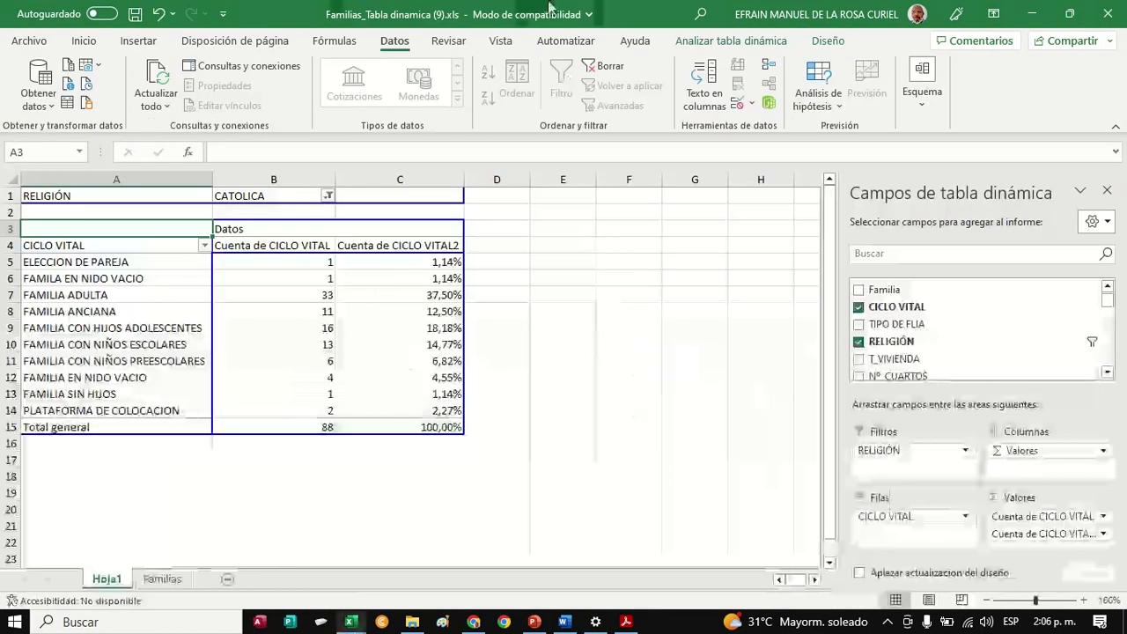